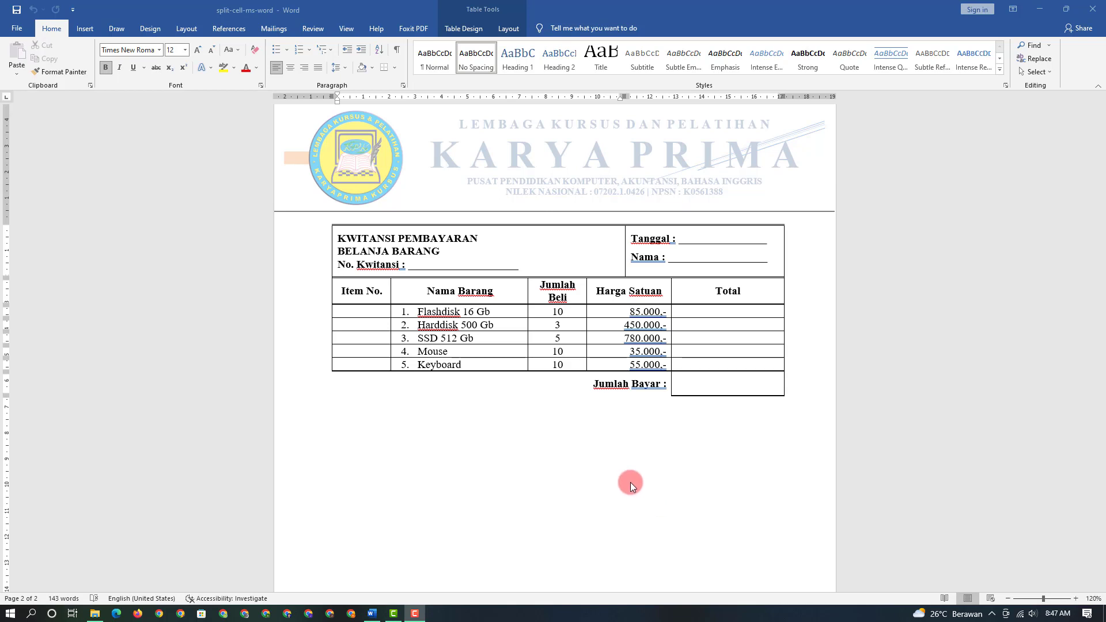
# - Adjust column widths: shift the Tanggal/Nama edge left and rebalance Harga Satuan and Total
pyautogui.scroll(2, 630, 481)
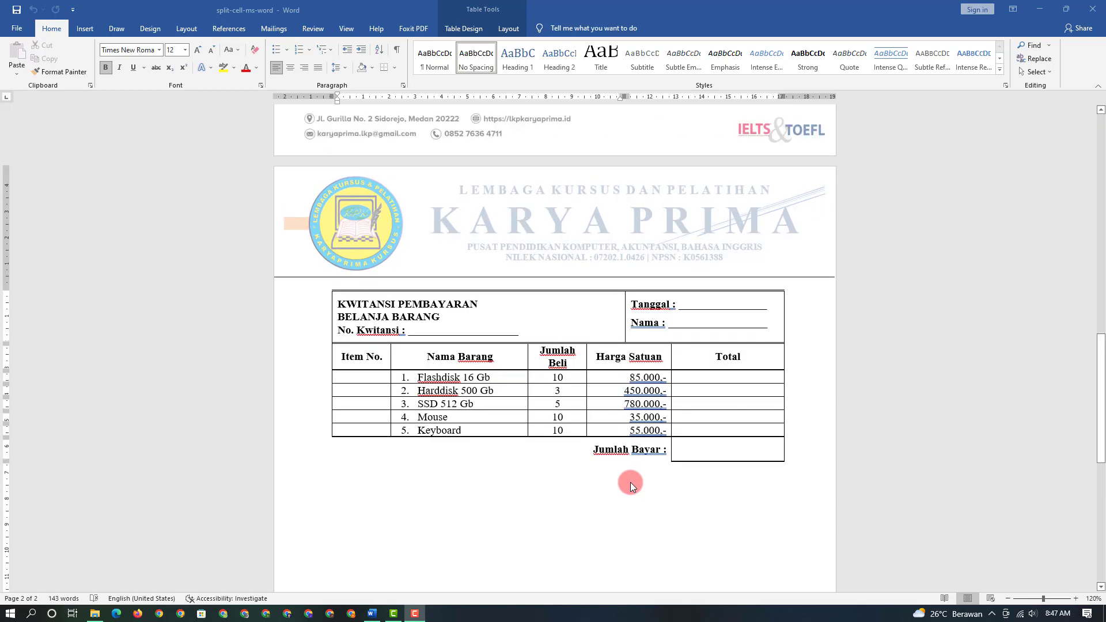
pyautogui.scroll(1, 630, 482)
pyautogui.scroll(4, 630, 482)
pyautogui.scroll(8, 630, 482)
pyautogui.scroll(5, 630, 482)
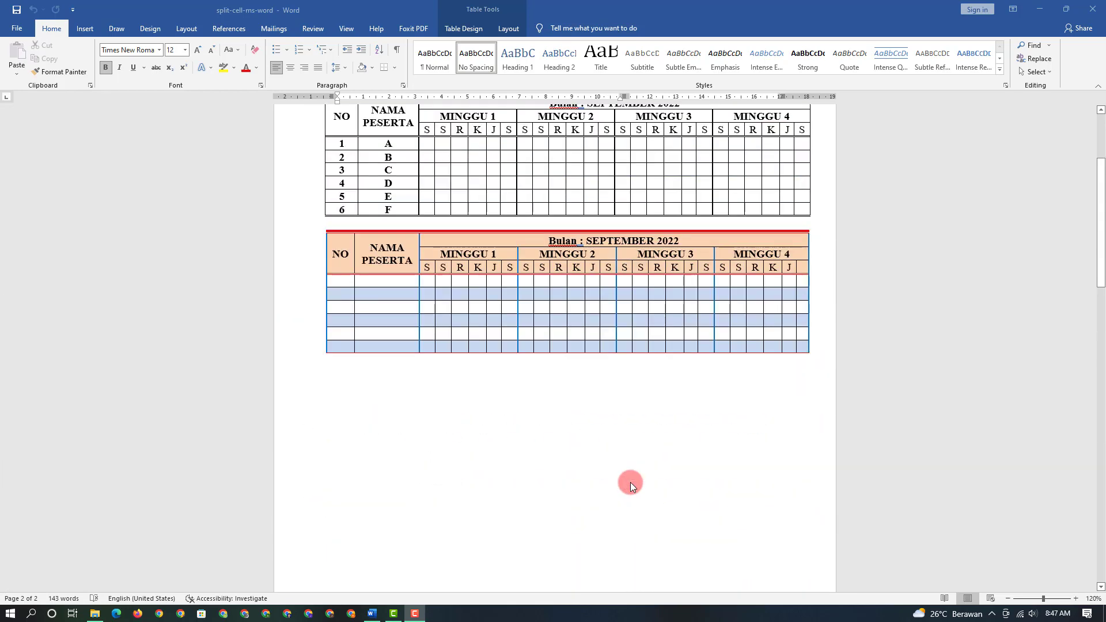
pyautogui.scroll(1, 636, 518)
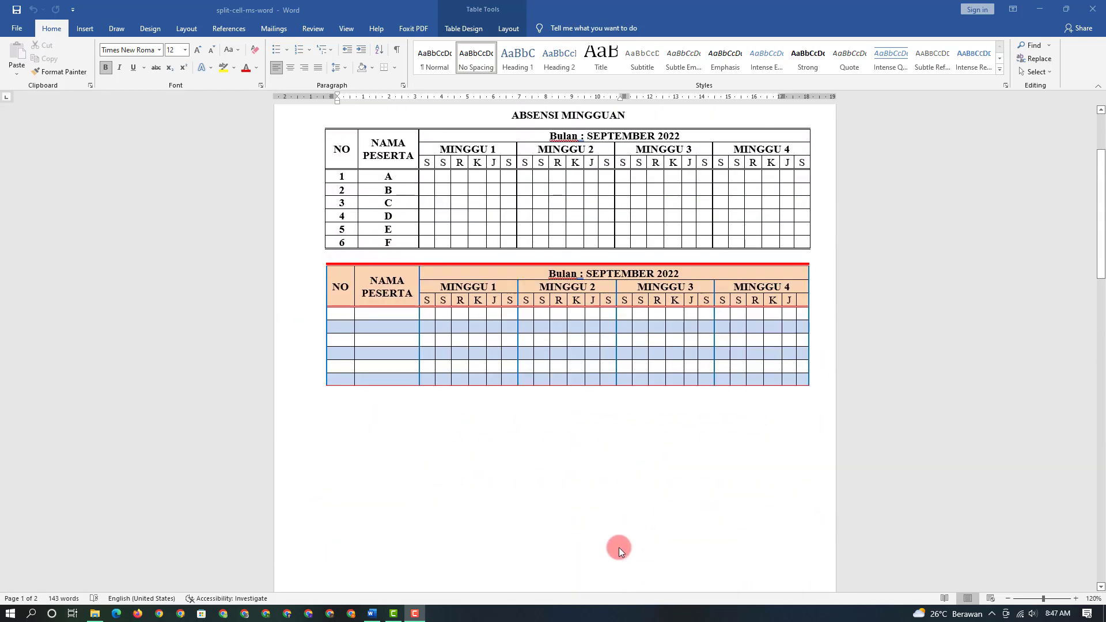
pyautogui.scroll(-6, 640, 496)
pyautogui.scroll(-8, 641, 487)
pyautogui.scroll(-3, 640, 486)
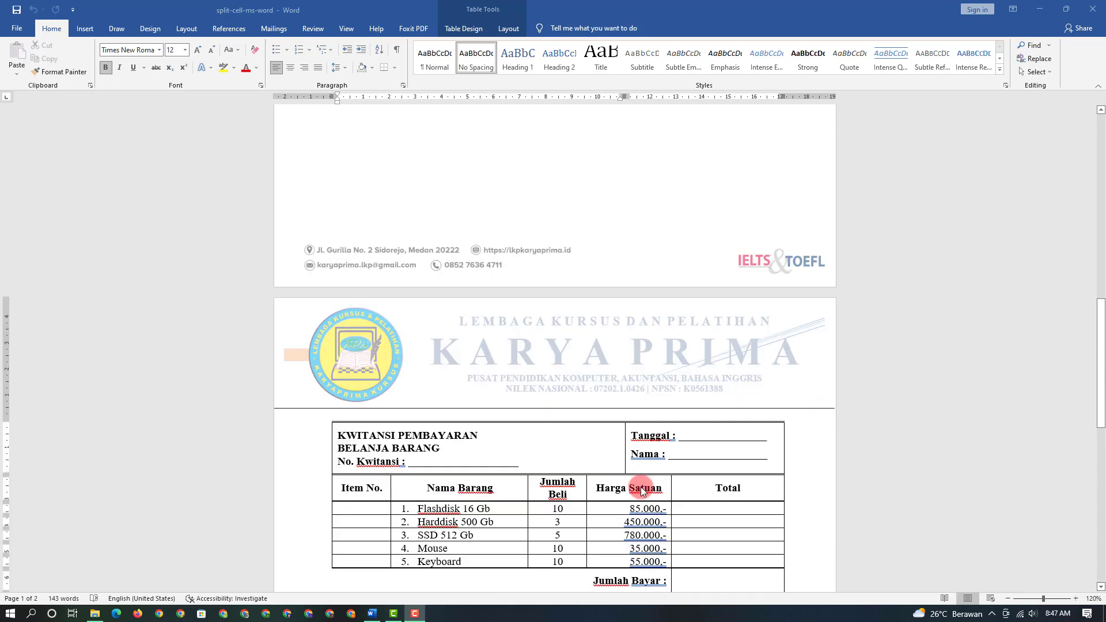
pyautogui.scroll(-5, 641, 489)
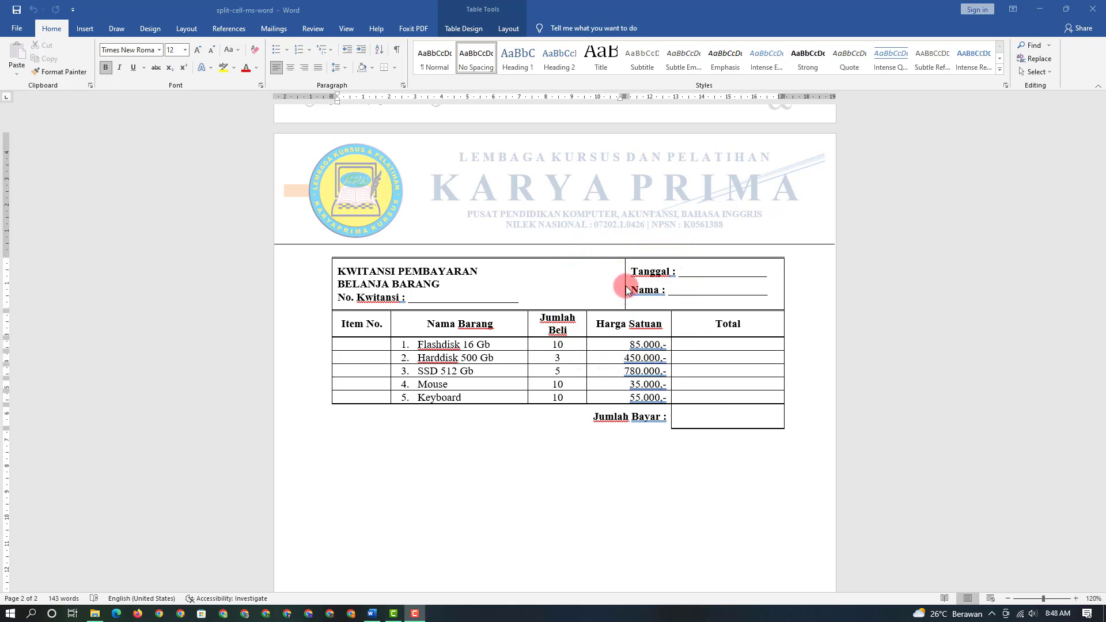
pyautogui.moveTo(625, 286)
pyautogui.mouseDown()
pyautogui.moveTo(586, 284)
pyautogui.moveTo(629, 287)
pyautogui.mouseUp()
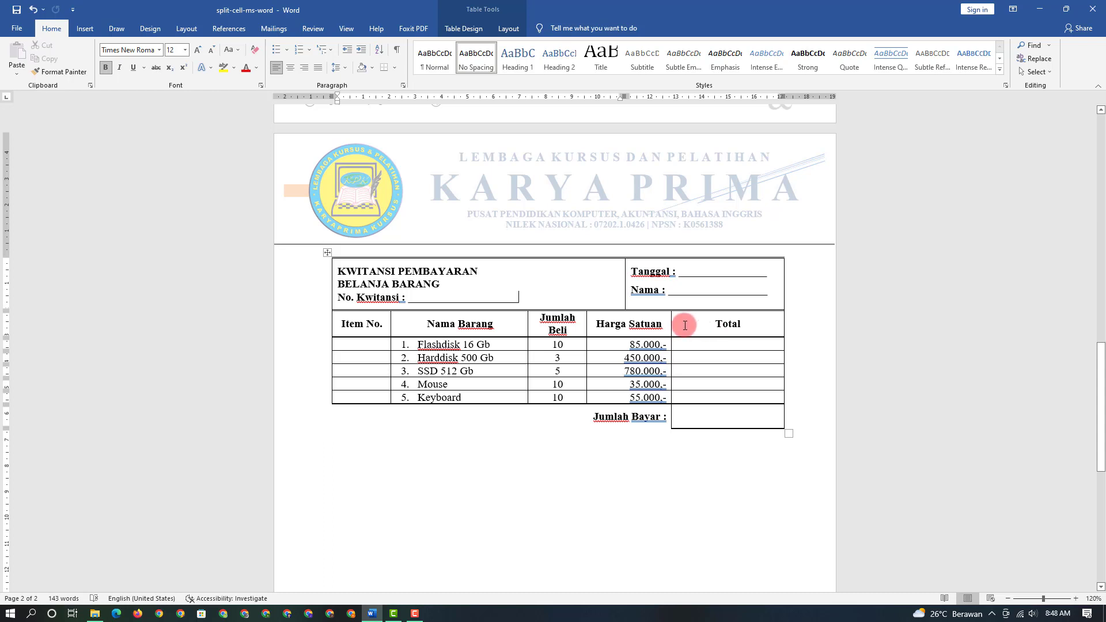
pyautogui.moveTo(671, 324)
pyautogui.mouseDown()
pyautogui.moveTo(638, 326)
pyautogui.moveTo(672, 324)
pyautogui.mouseUp()
pyautogui.moveTo(670, 324)
pyautogui.mouseDown()
pyautogui.moveTo(704, 321)
pyautogui.moveTo(671, 322)
pyautogui.mouseUp()
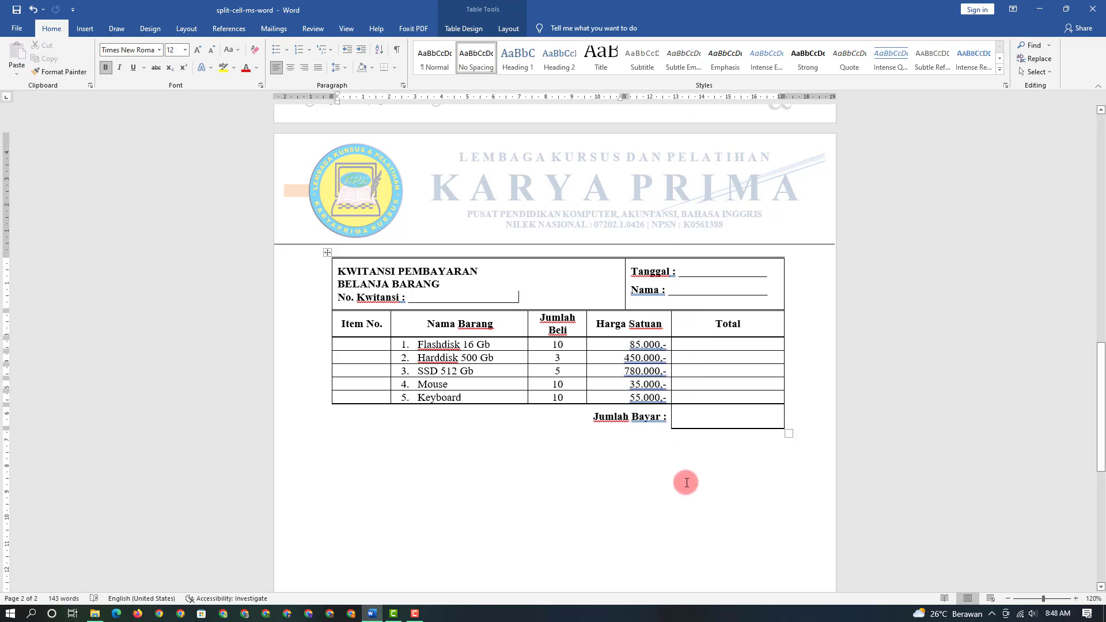
# - Colour the Jumlah Beli header and its first four quantities red with Font Color
pyautogui.scroll(-1, 682, 478)
pyautogui.scroll(-1, 686, 482)
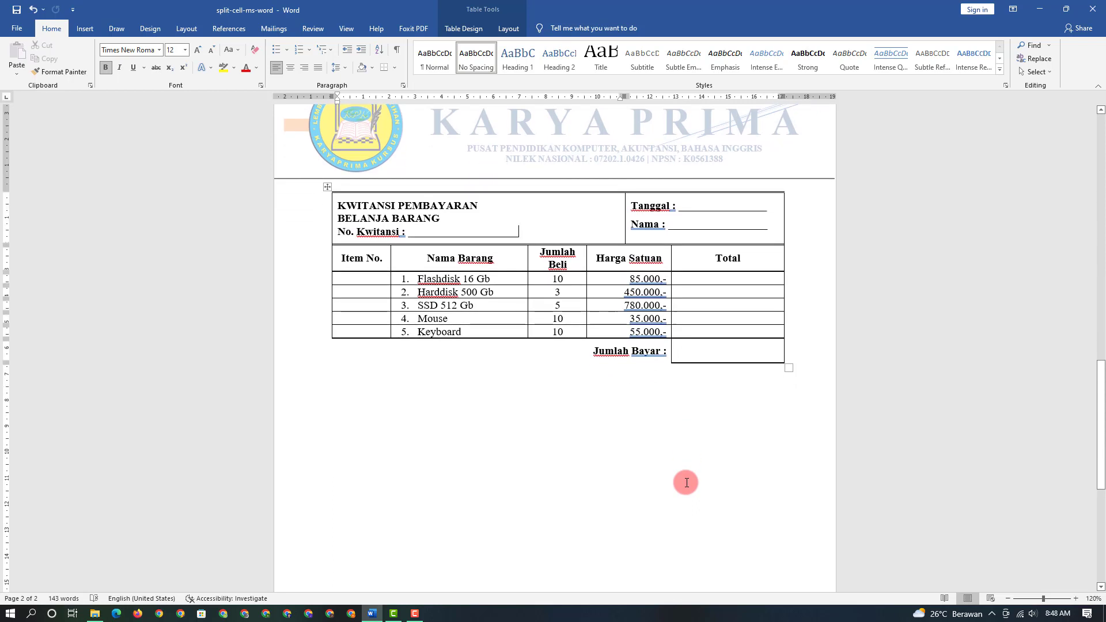
pyautogui.scroll(1, 686, 483)
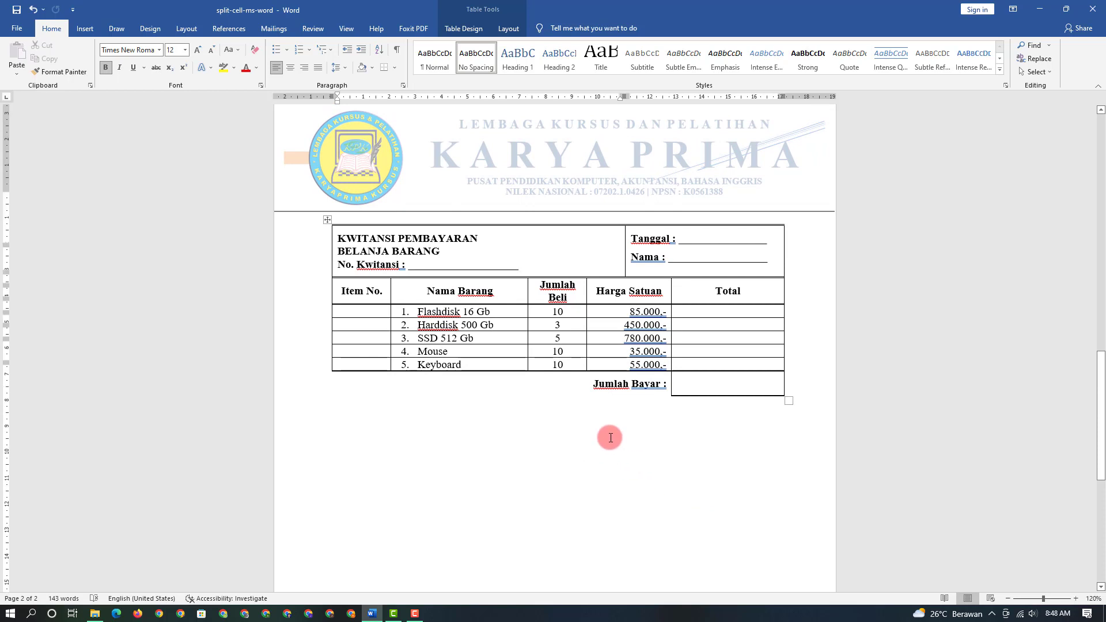
pyautogui.scroll(-1, 575, 435)
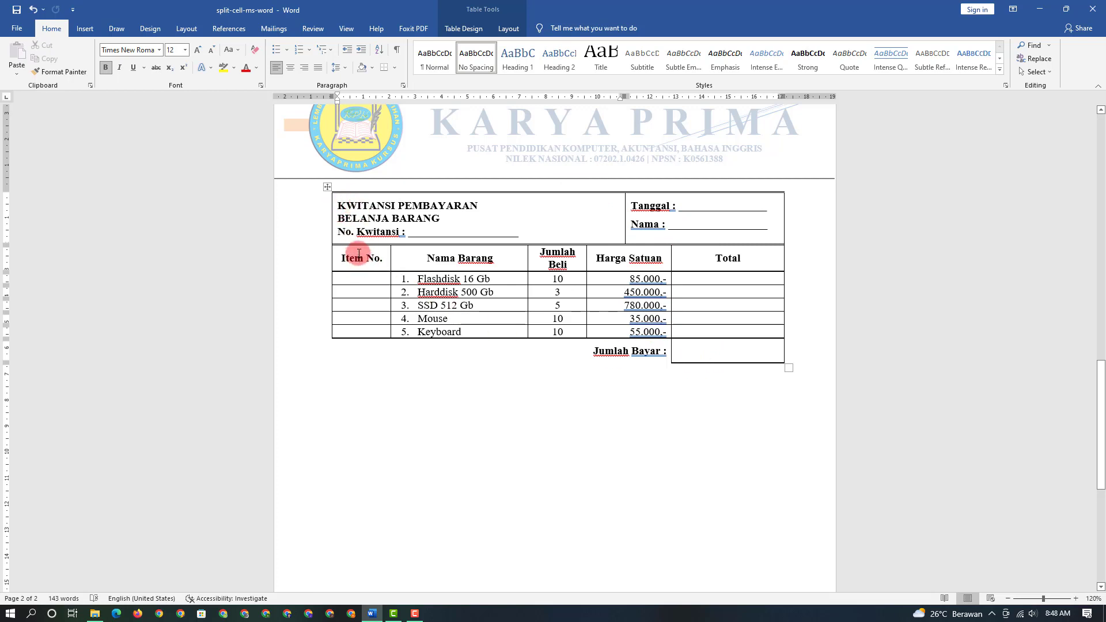
pyautogui.moveTo(358, 252); pyautogui.dragTo(358, 305)
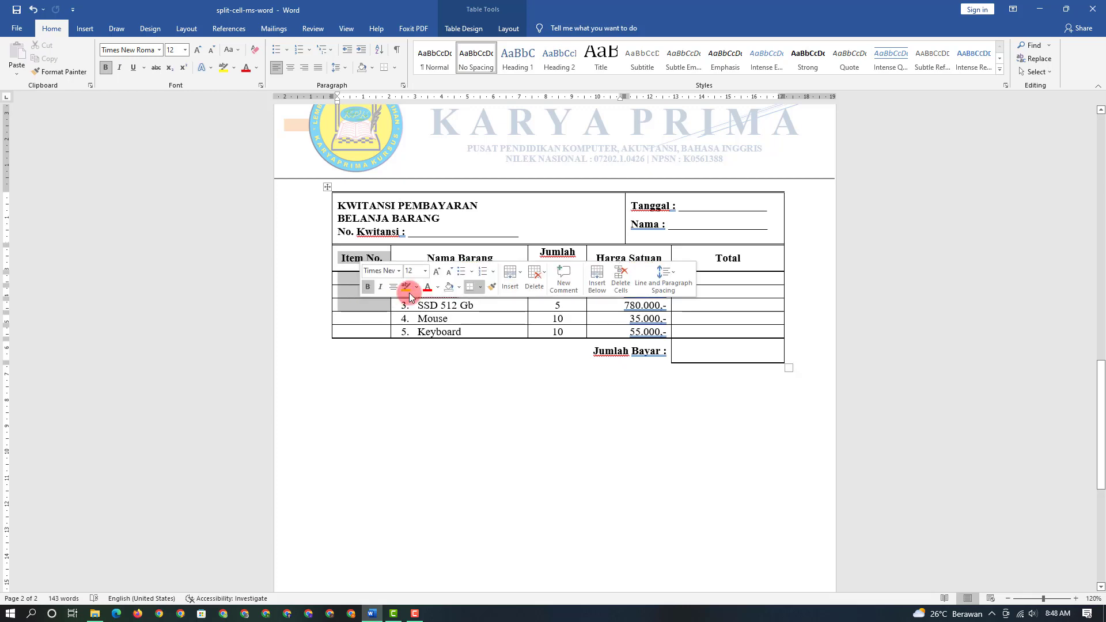
pyautogui.moveTo(445, 256); pyautogui.dragTo(449, 292)
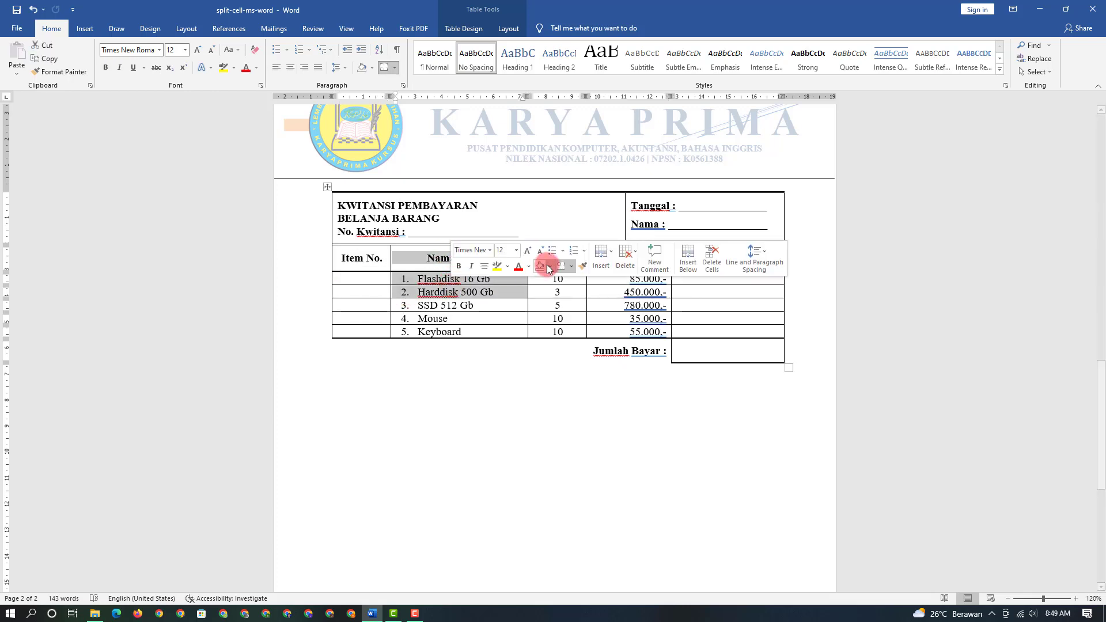
pyautogui.click(563, 297)
pyautogui.moveTo(557, 253); pyautogui.dragTo(557, 318)
pyautogui.click(634, 302)
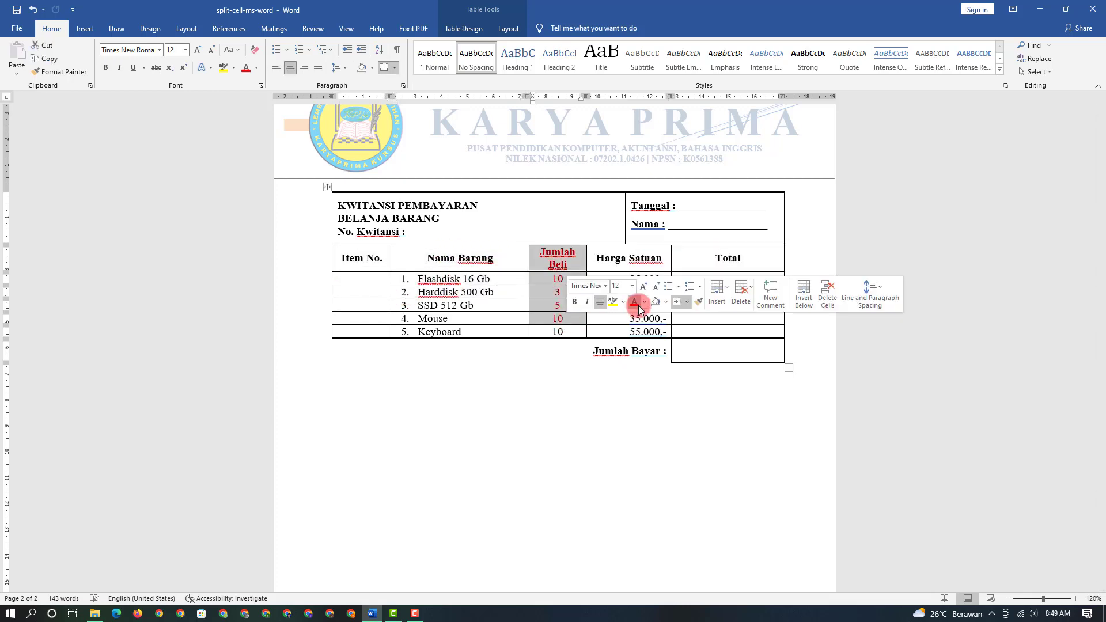
# - Select the Harga Satuan and Total columns, then deselect outside the table
pyautogui.moveTo(629, 254); pyautogui.dragTo(629, 318)
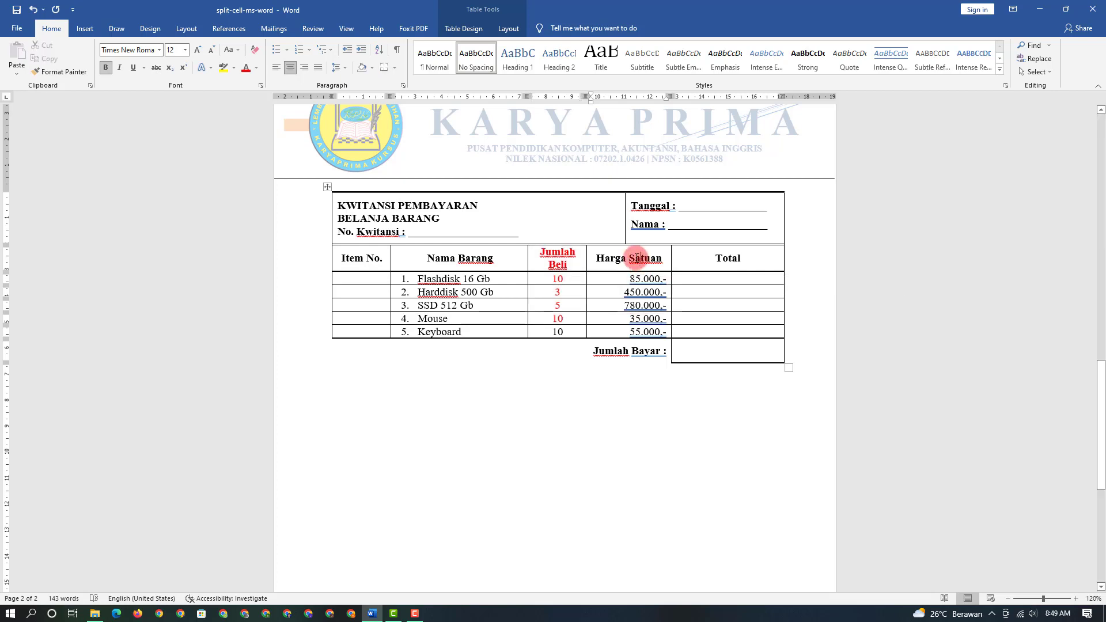
pyautogui.click(720, 257)
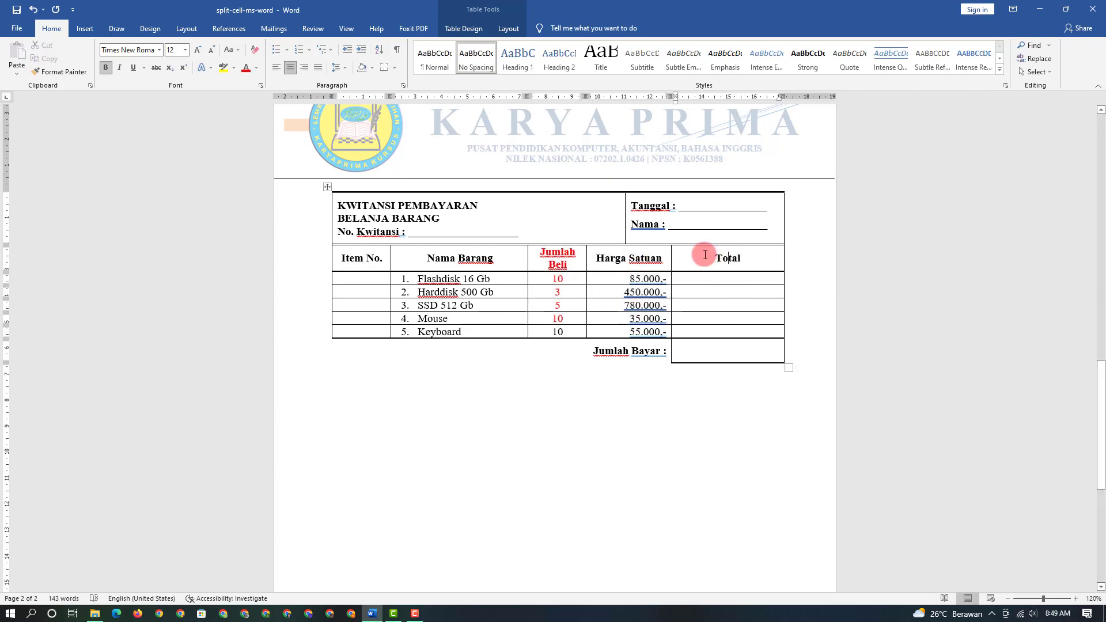
pyautogui.moveTo(703, 253); pyautogui.dragTo(709, 319)
pyautogui.click(710, 475)
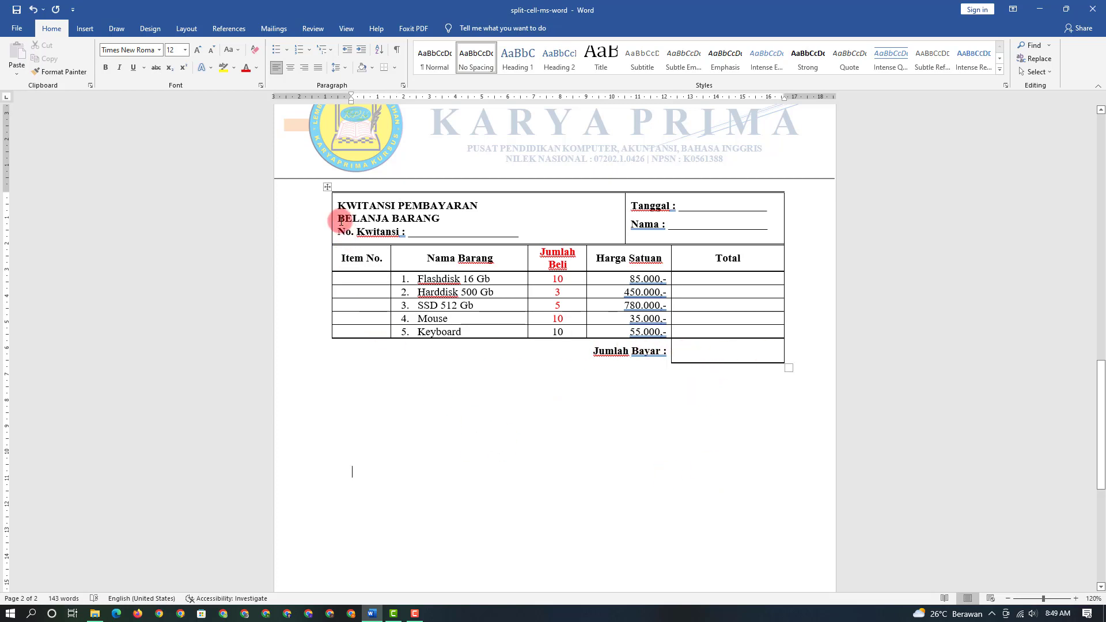
# - Select each receipt row in turn, from the KWITANSI PEMBAYARAN title down to Jumlah Bayar
pyautogui.moveTo(333, 214); pyautogui.dragTo(681, 211)
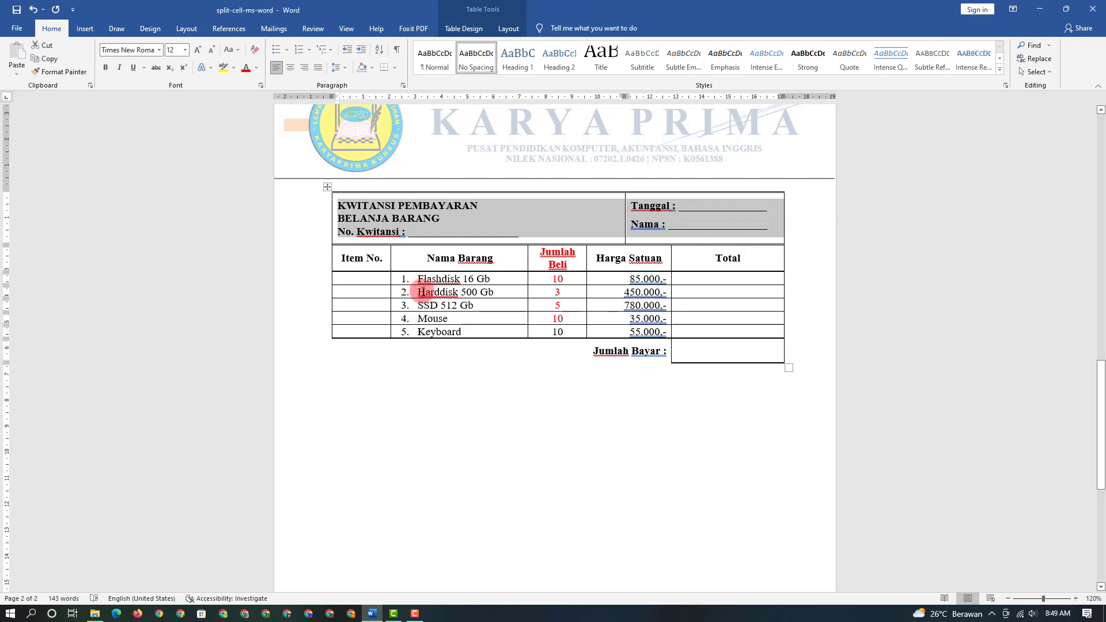
pyautogui.moveTo(357, 258); pyautogui.dragTo(716, 258)
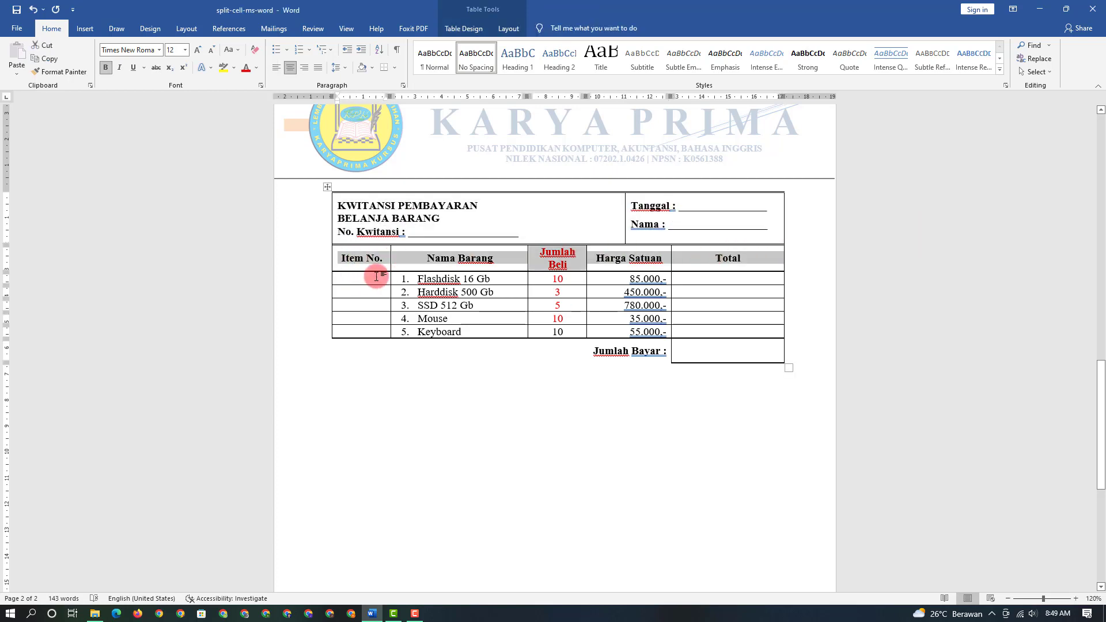
pyautogui.moveTo(370, 277); pyautogui.dragTo(657, 288)
pyautogui.moveTo(375, 292); pyautogui.dragTo(703, 292)
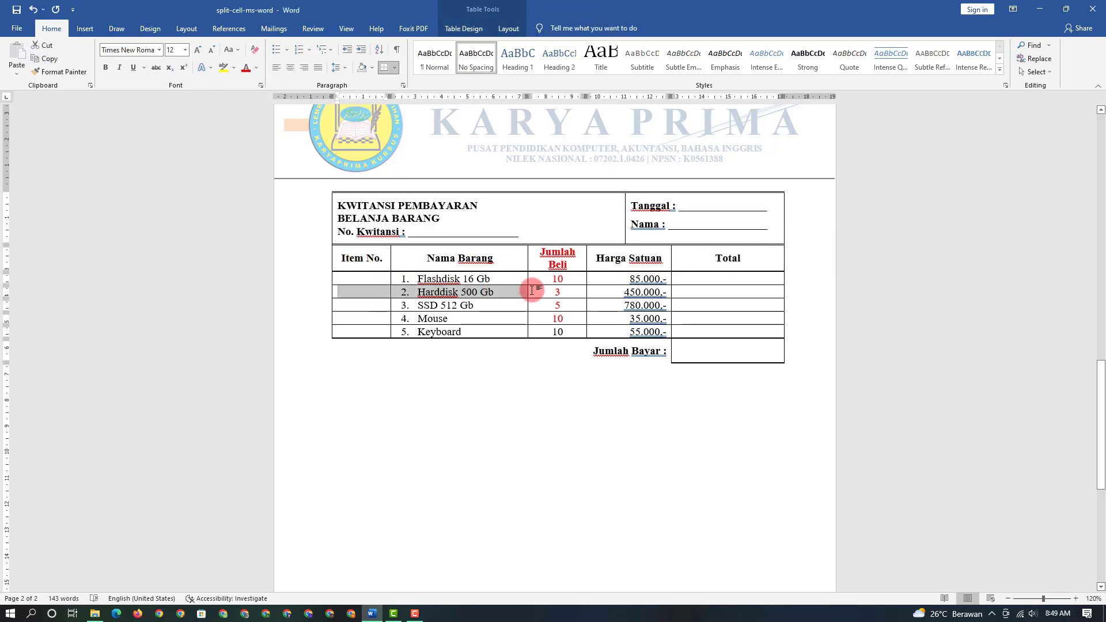
pyautogui.moveTo(346, 305); pyautogui.dragTo(728, 303)
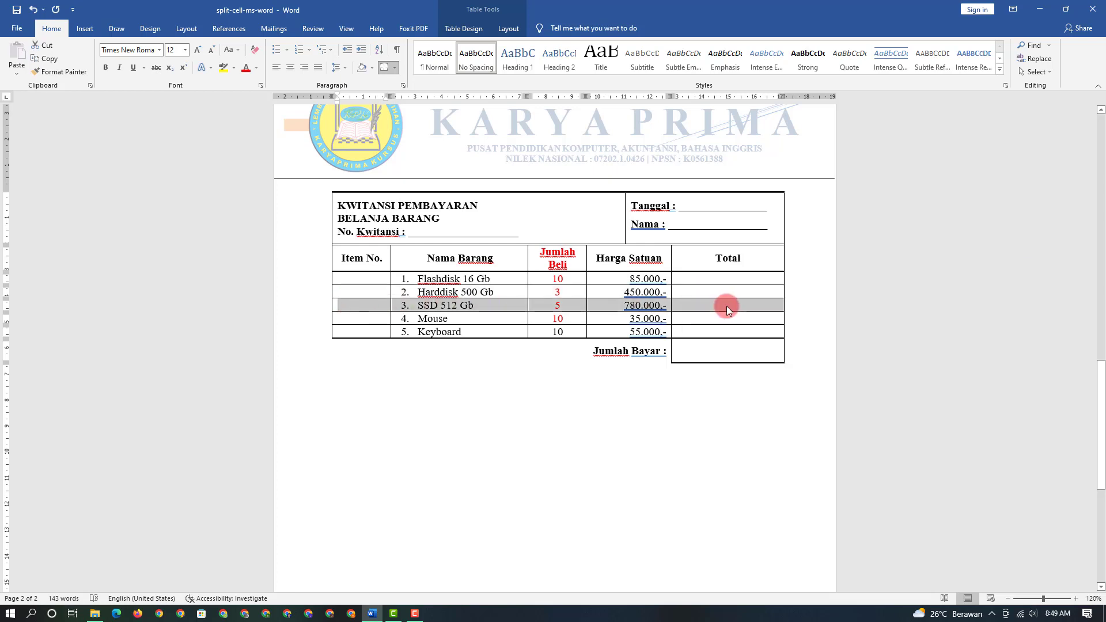
pyautogui.moveTo(355, 317); pyautogui.dragTo(728, 317)
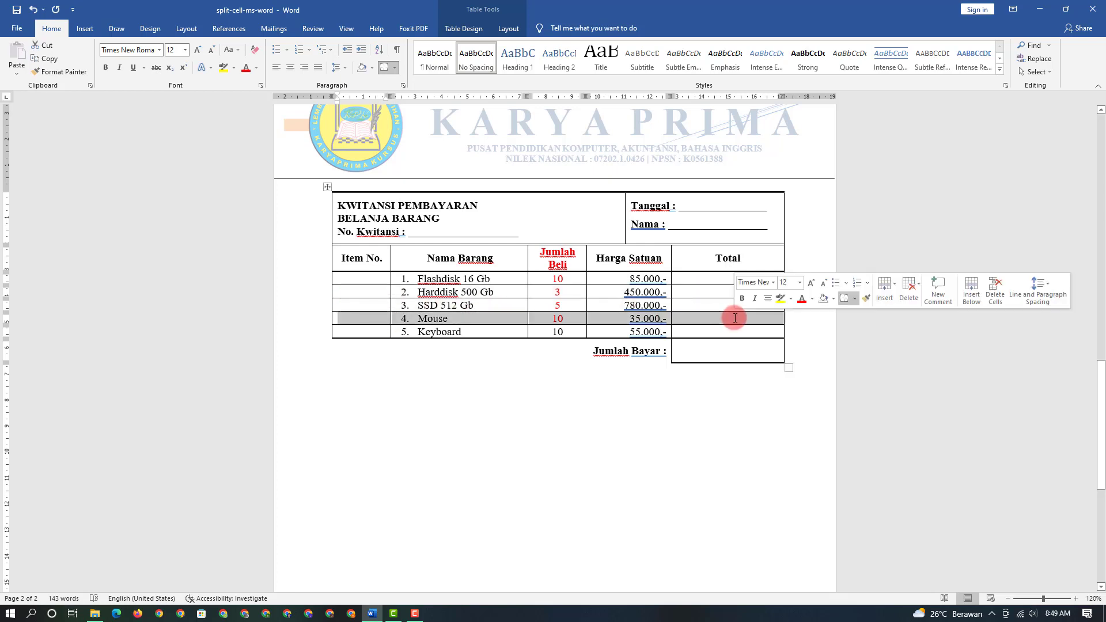
pyautogui.moveTo(369, 331); pyautogui.dragTo(711, 331)
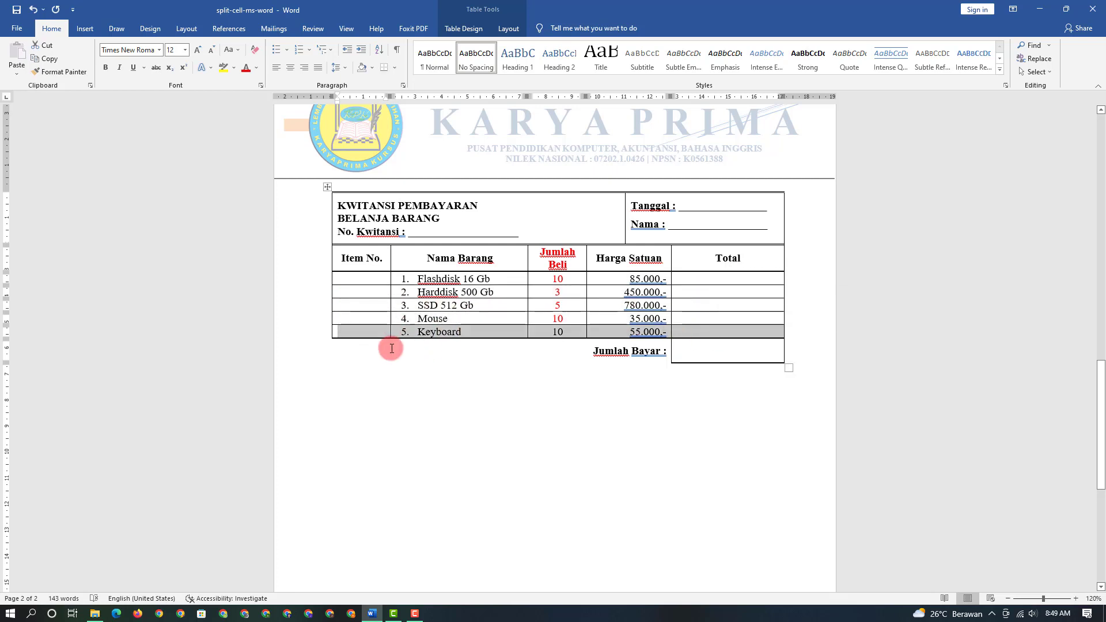
pyautogui.moveTo(384, 350); pyautogui.dragTo(760, 350)
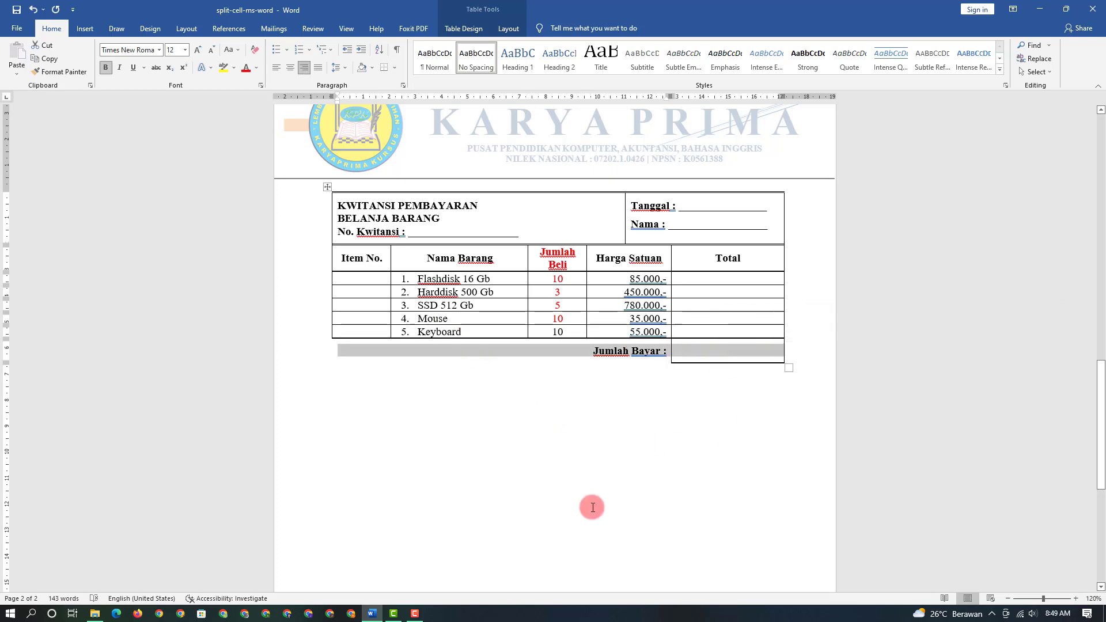
pyautogui.click(582, 489)
pyautogui.click(484, 408)
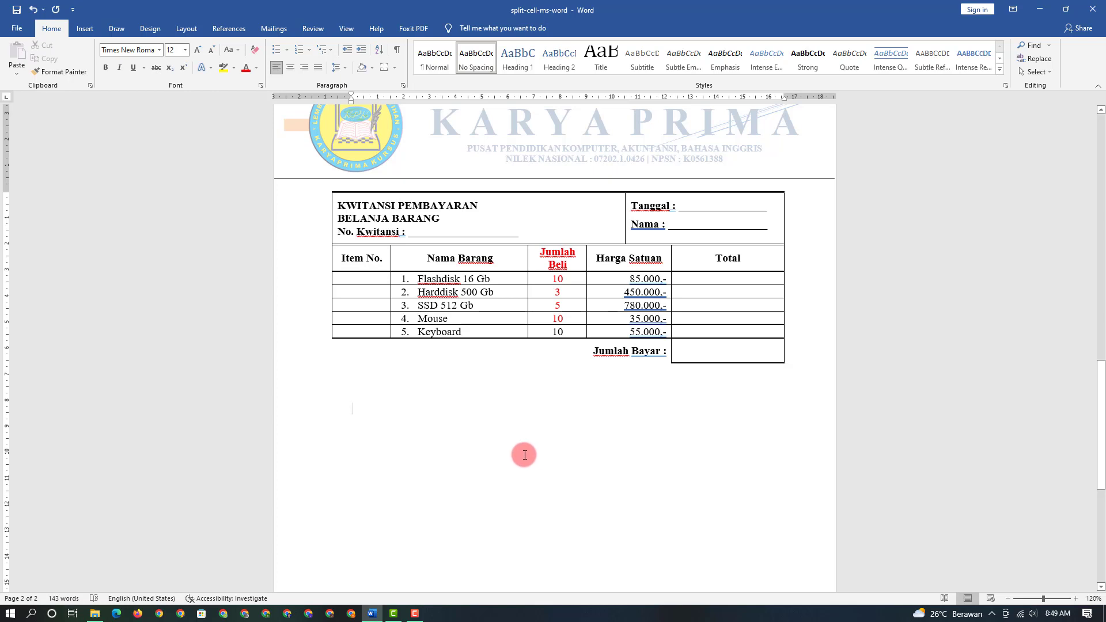
# - Place the caret in the merged Jumlah Bayar cell, then on the empty line below the table
pyautogui.click(331, 347)
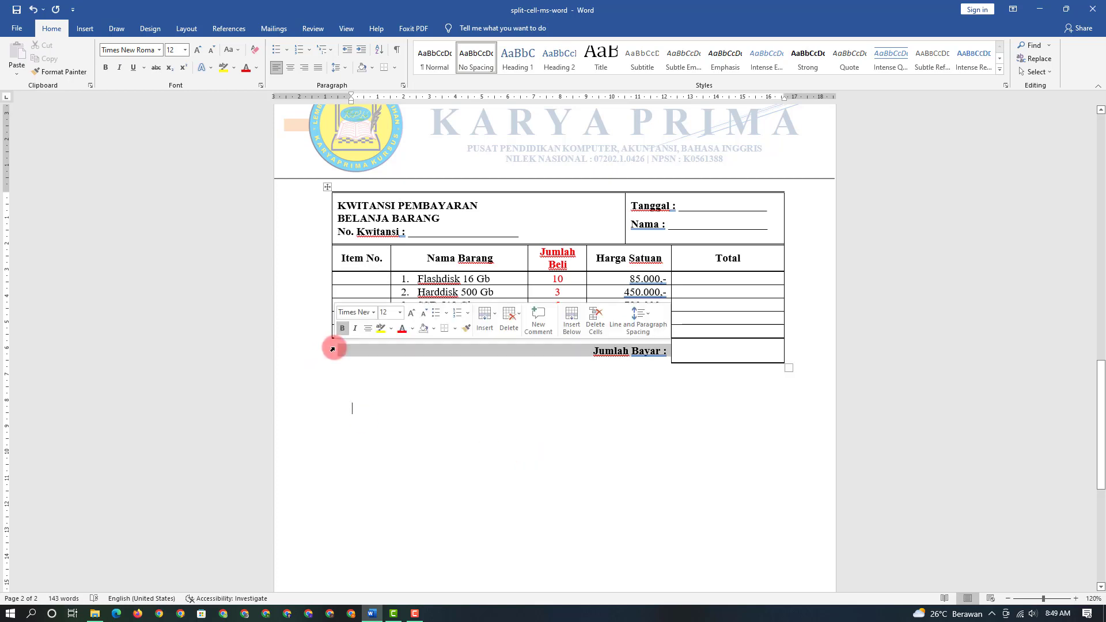
pyautogui.click(341, 352)
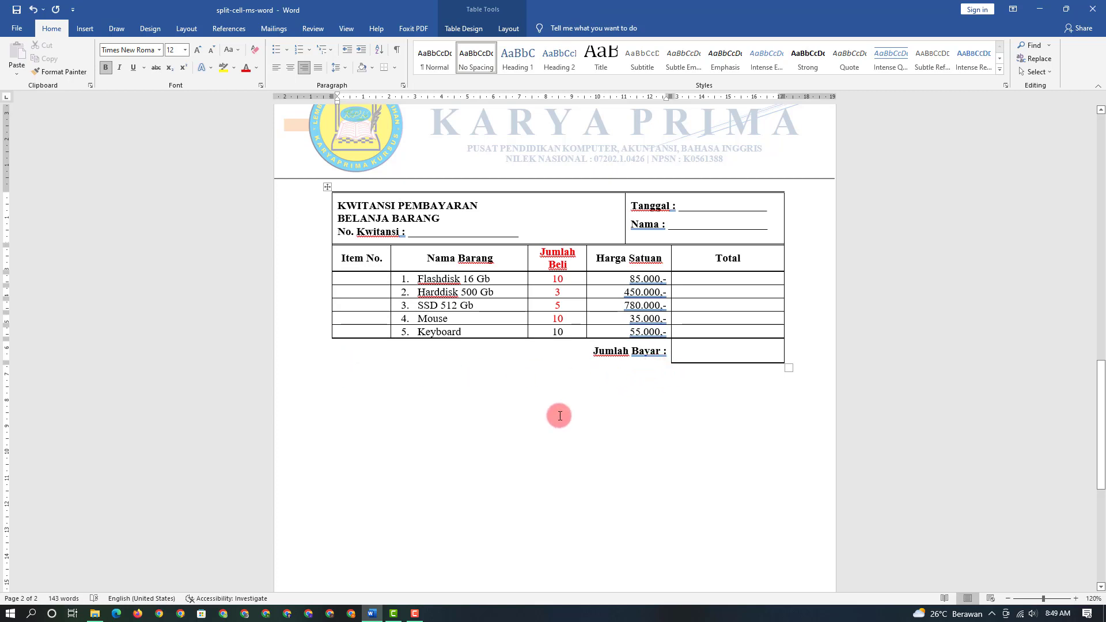
pyautogui.click(386, 397)
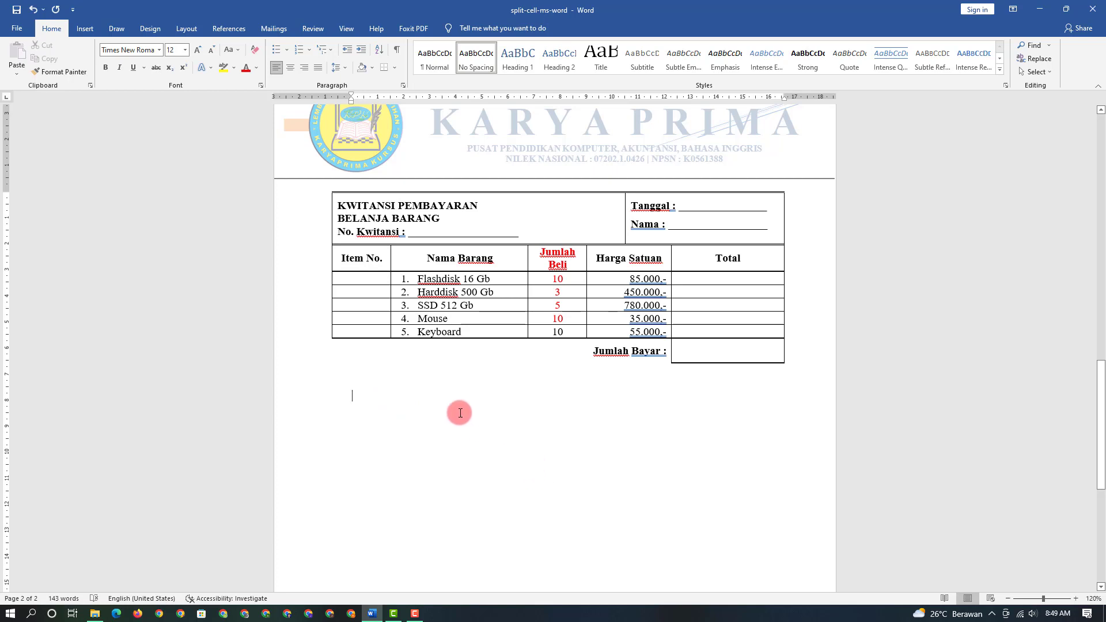
# - Insert a 5-column, 8-row table below the receipt through Insert > Table > Insert Table
pyautogui.click(89, 30)
pyautogui.click(95, 73)
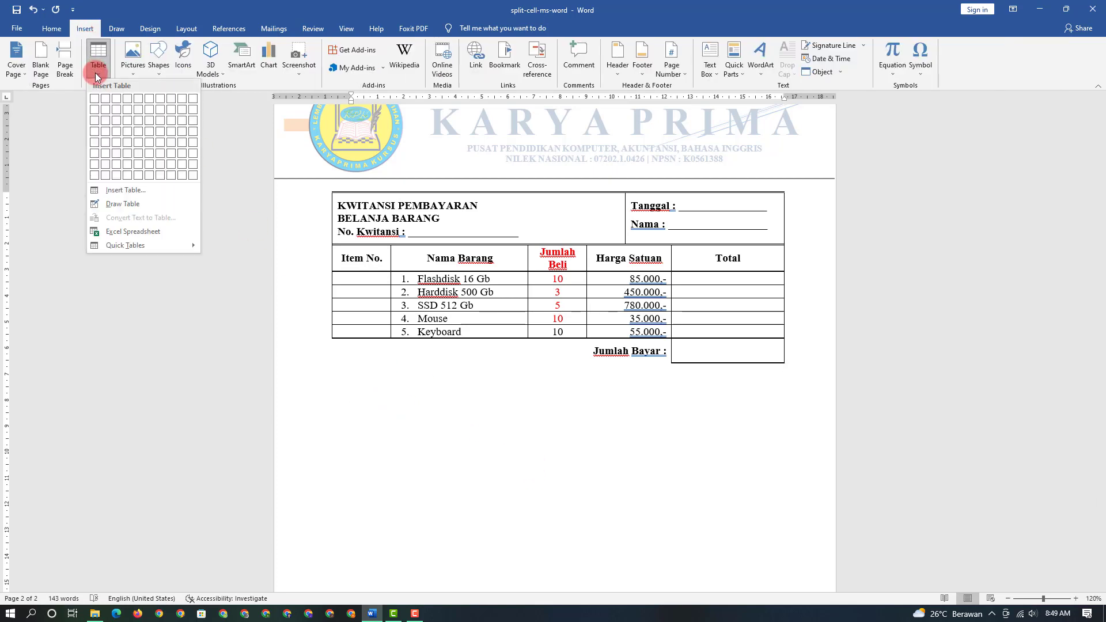
pyautogui.click(123, 190)
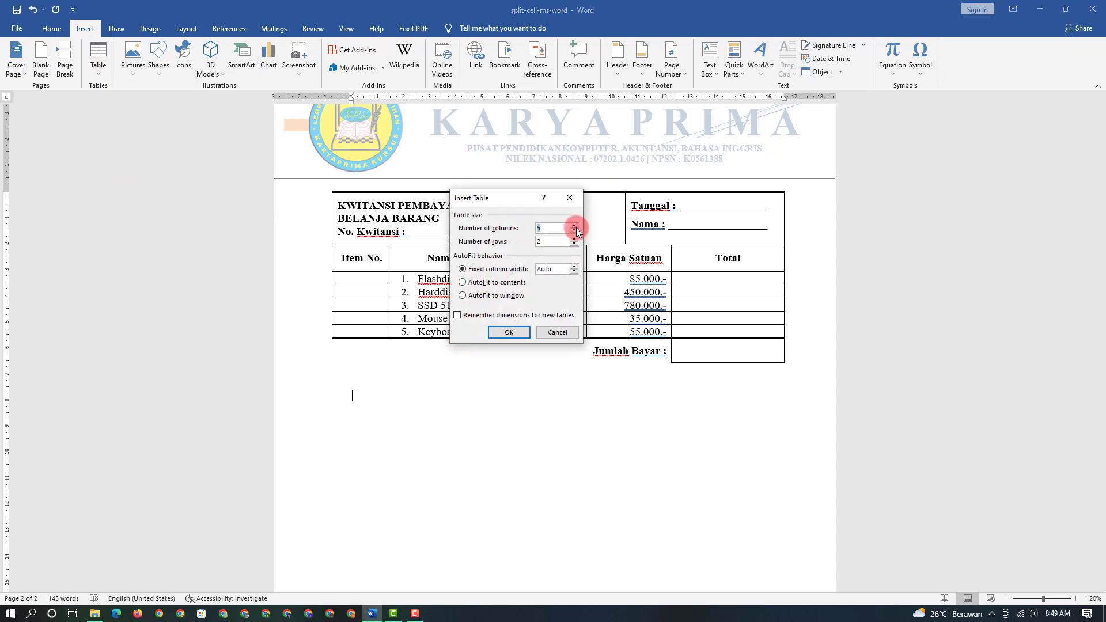
pyautogui.write('5')
pyautogui.press('Tab')
pyautogui.write('8')
pyautogui.click(509, 334)
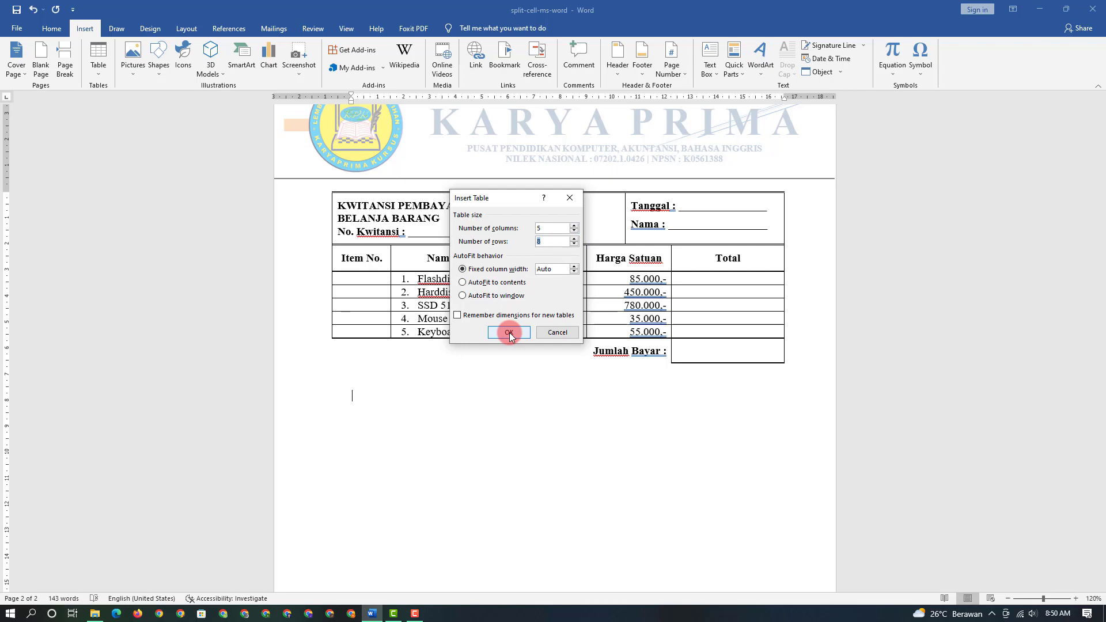
pyautogui.click(509, 333)
# - Clear a stray heading selection and select the new table's first three top-row cells
pyautogui.scroll(-2, 749, 438)
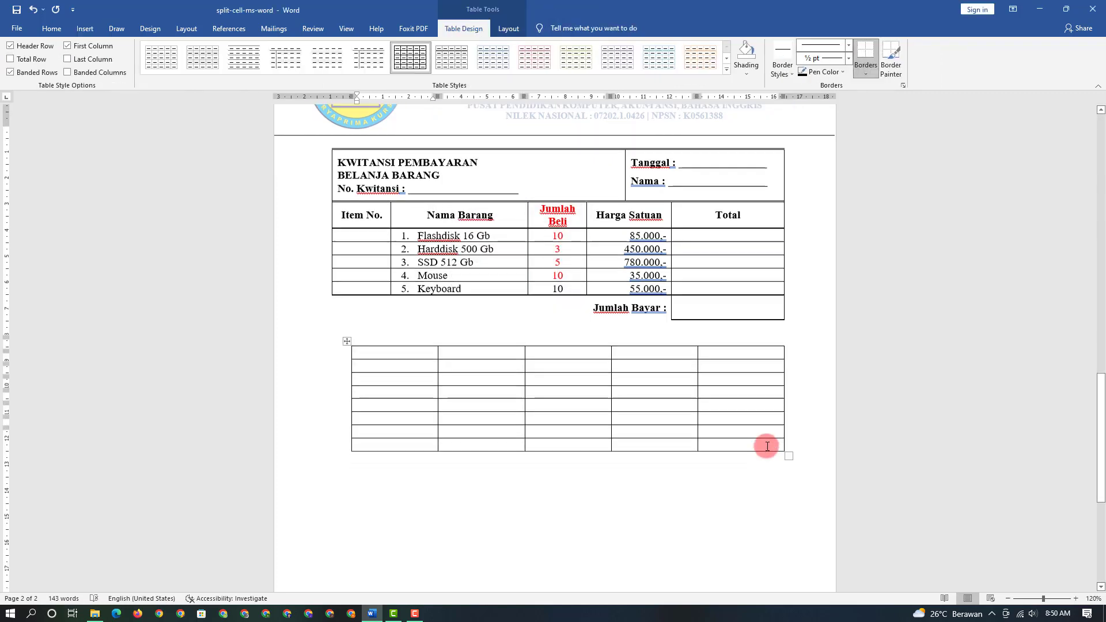
pyautogui.scroll(-1, 753, 445)
pyautogui.scroll(1, 743, 442)
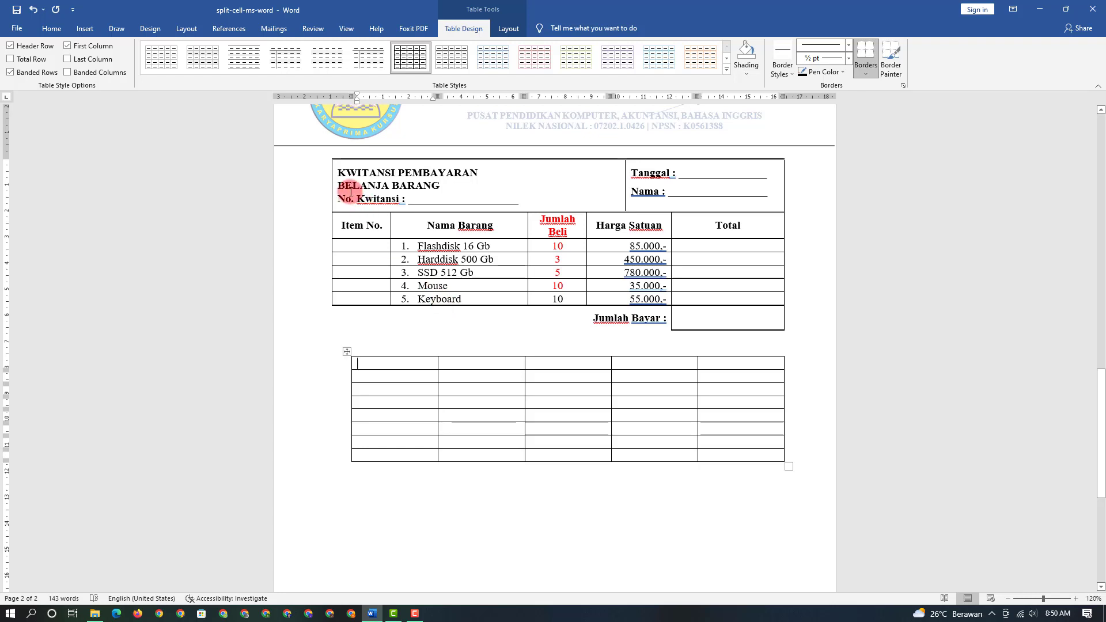
pyautogui.moveTo(338, 172); pyautogui.dragTo(550, 196)
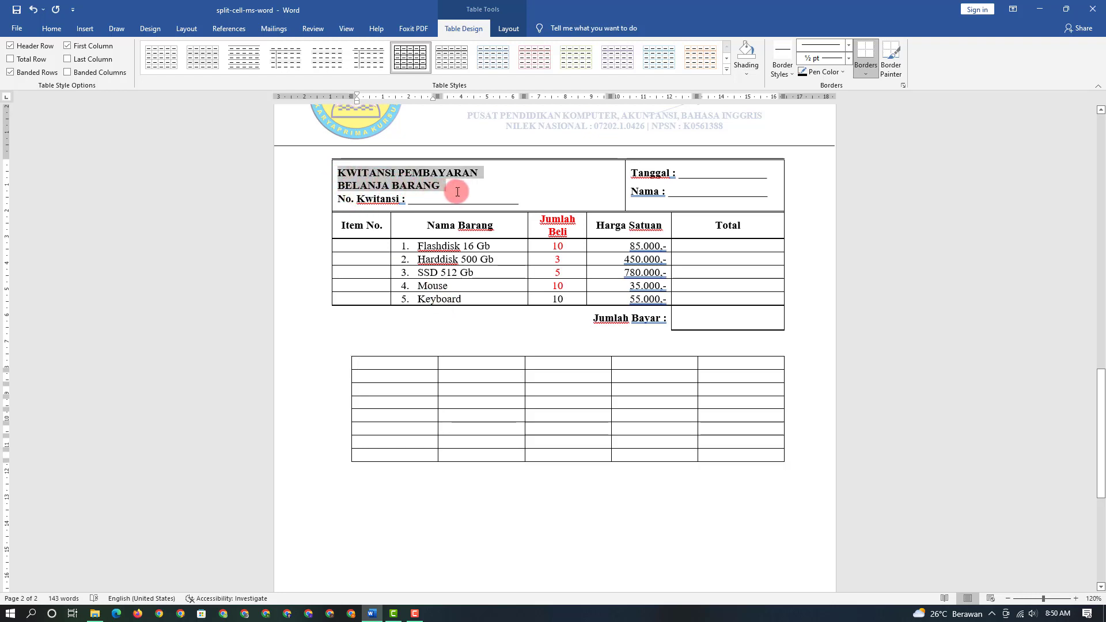
pyautogui.click(557, 182)
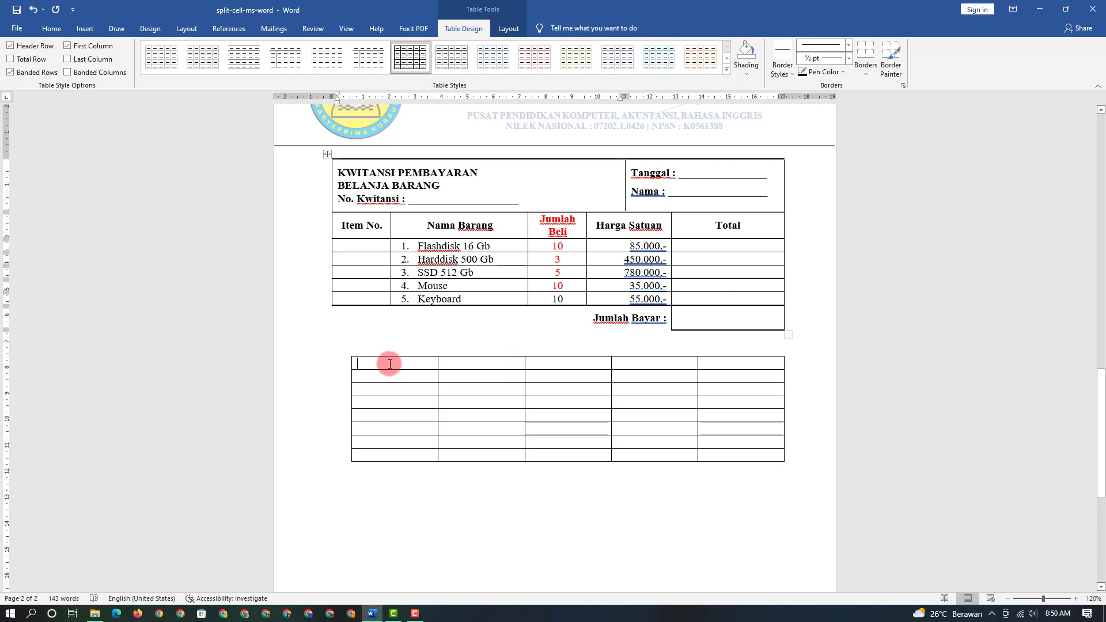
pyautogui.moveTo(387, 363); pyautogui.dragTo(552, 362)
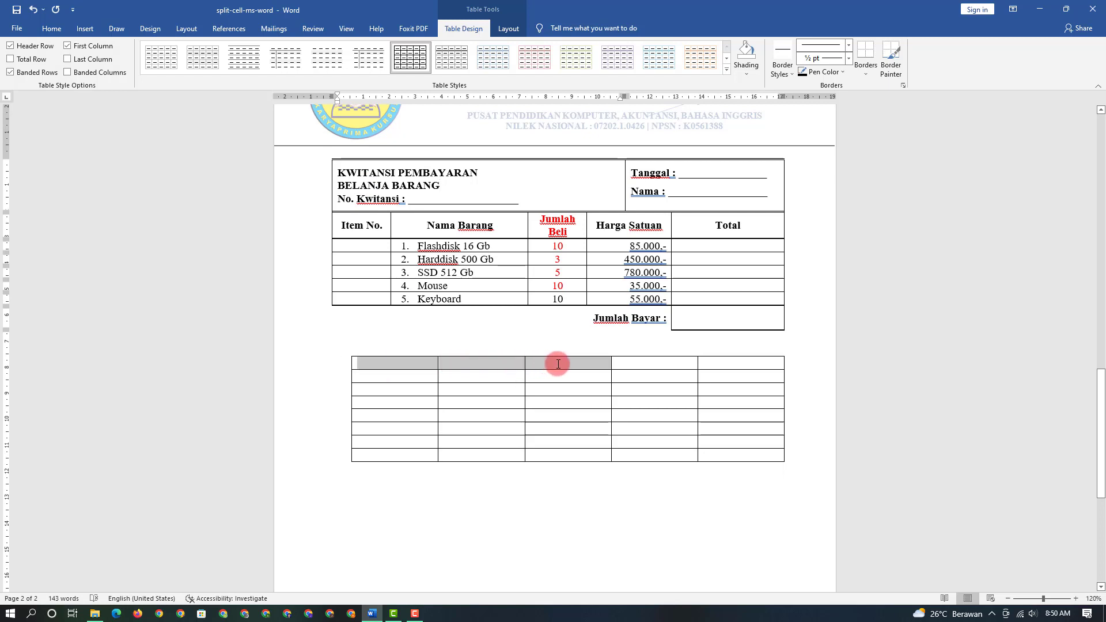
pyautogui.click(449, 363)
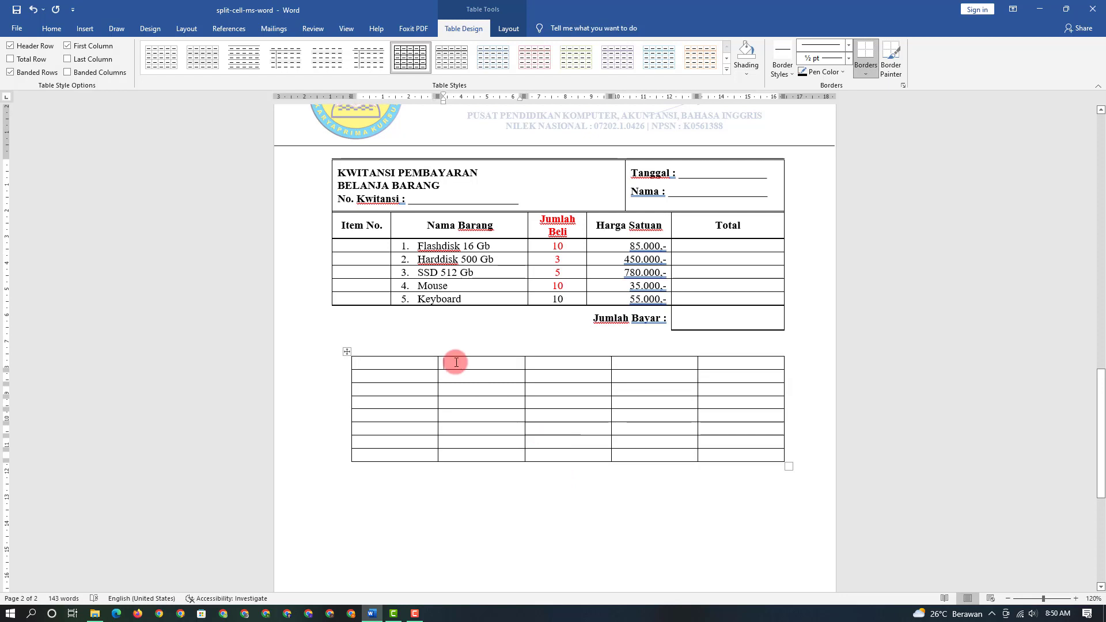
pyautogui.moveTo(422, 360); pyautogui.dragTo(557, 365)
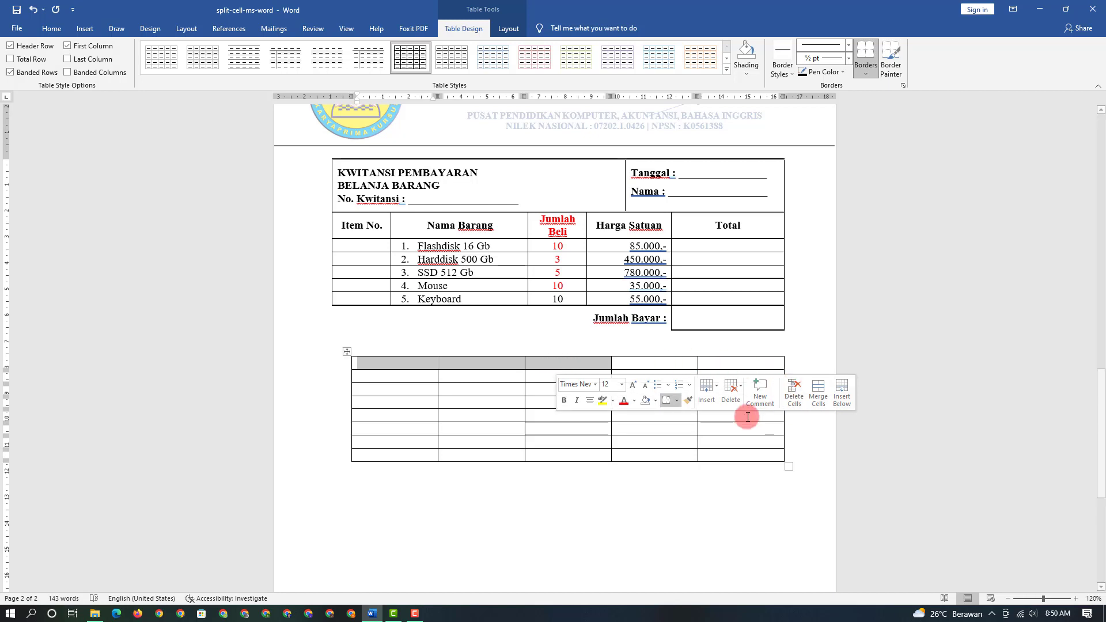
# - Merge the top row's cells 1–3 and cells 4–5 into two cells
pyautogui.click(509, 28)
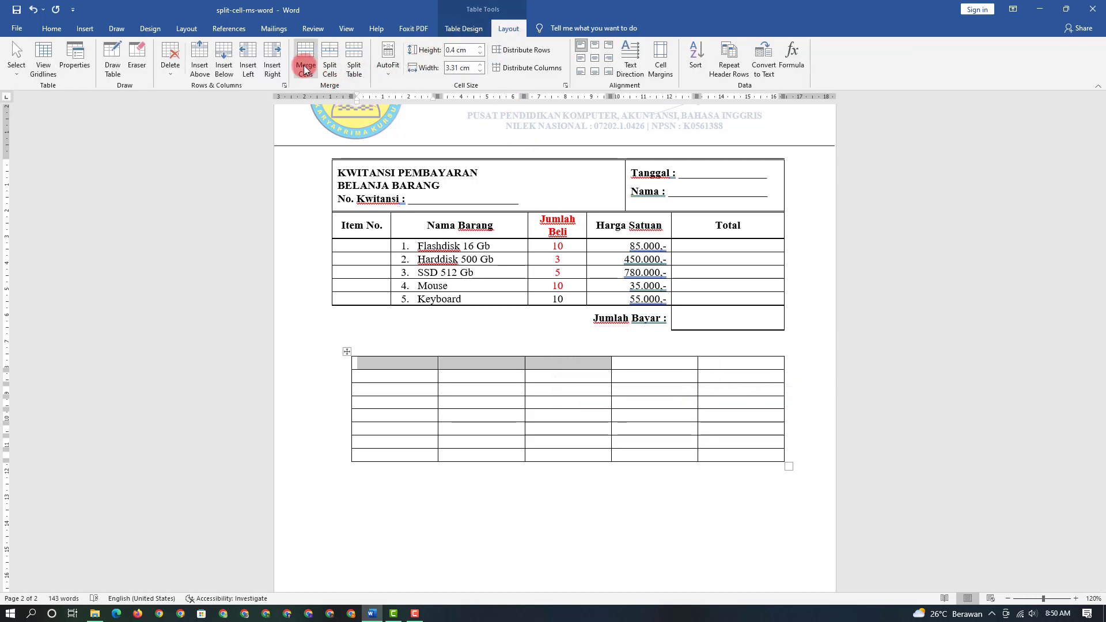
pyautogui.click(304, 68)
pyautogui.click(486, 363)
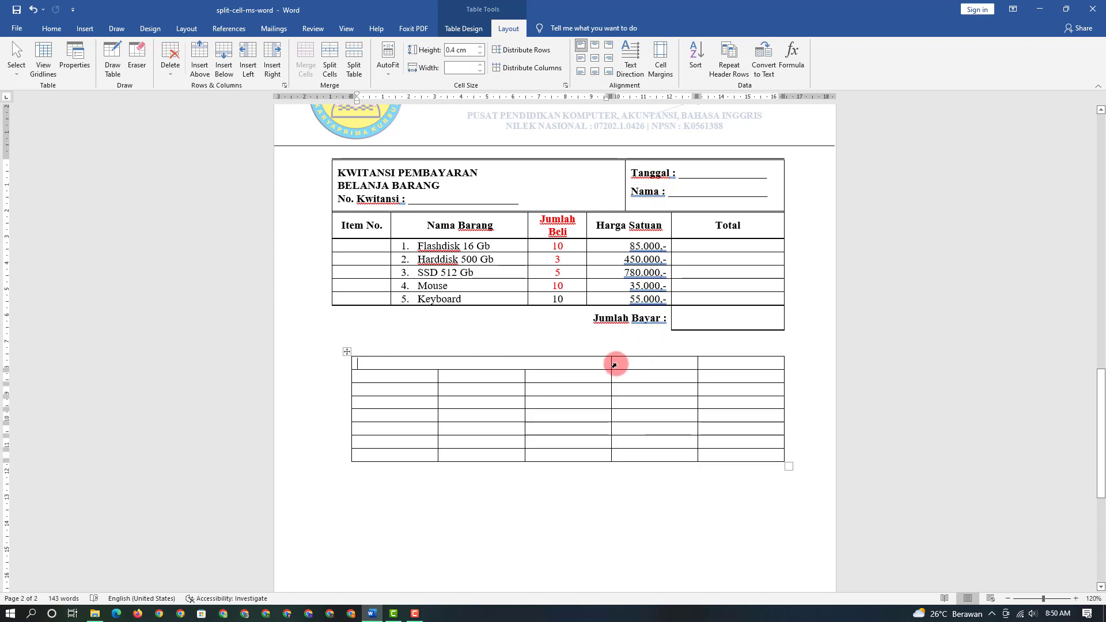
pyautogui.moveTo(614, 365); pyautogui.dragTo(713, 368)
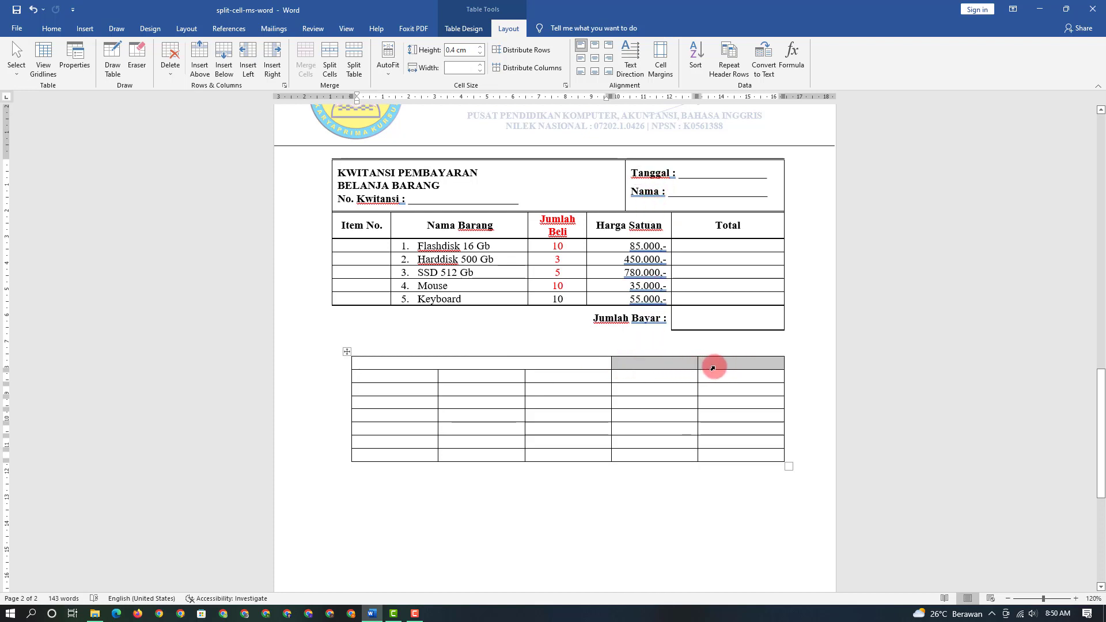
pyautogui.click(306, 60)
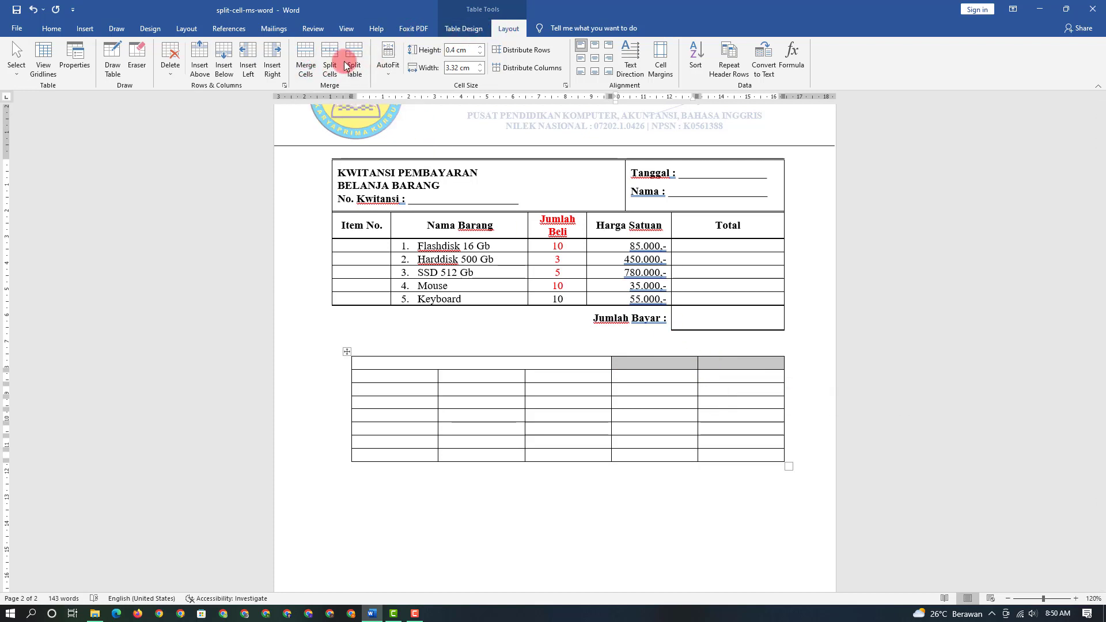
pyautogui.click(310, 57)
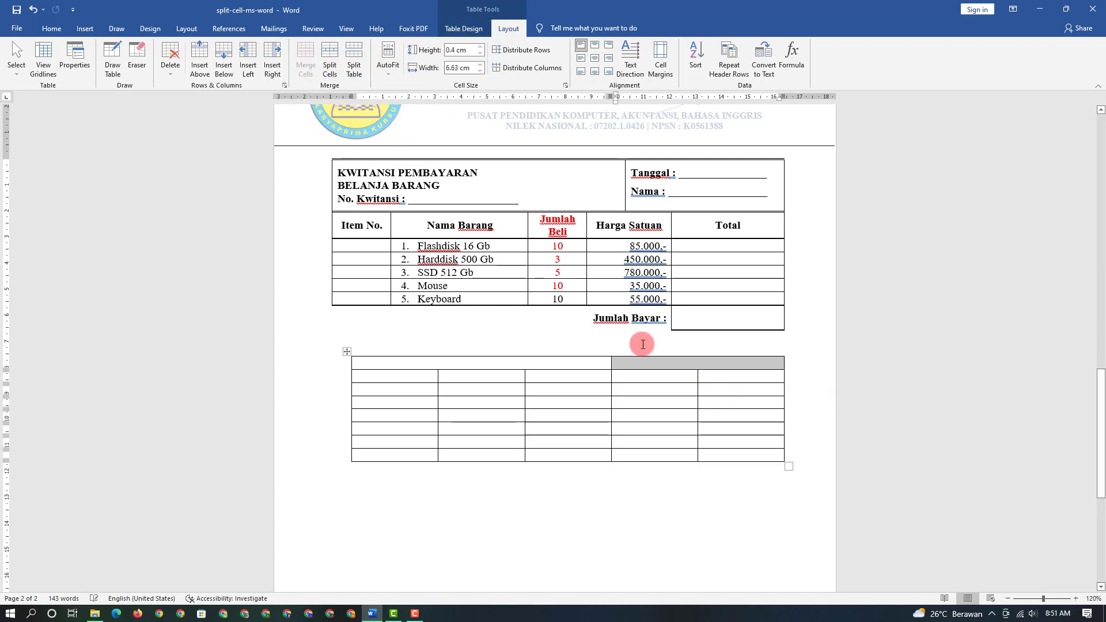
pyautogui.click(704, 367)
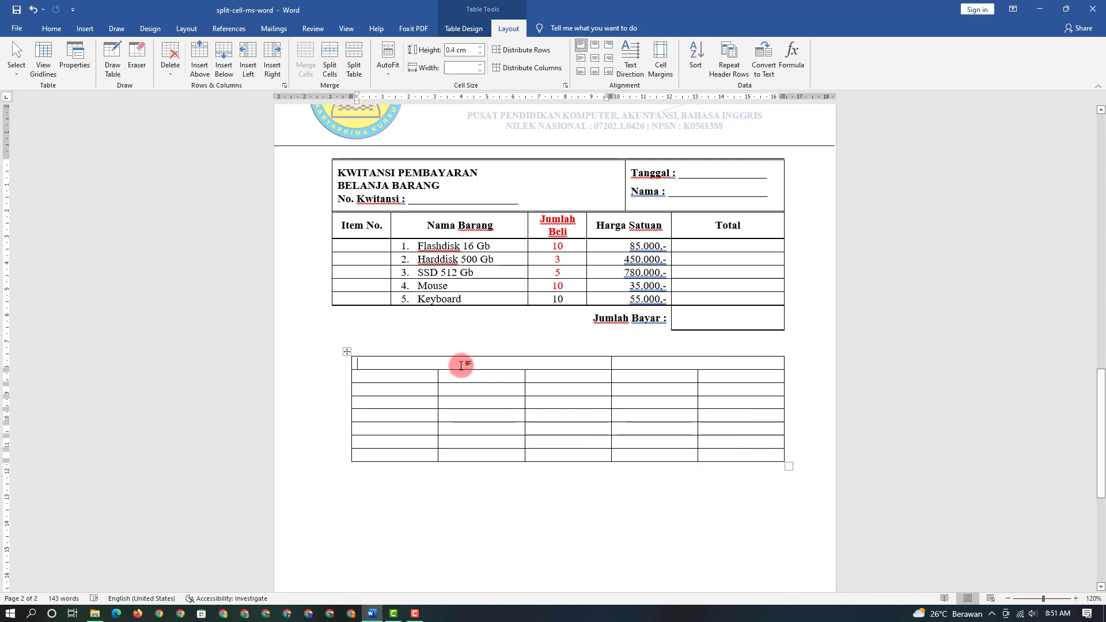
# - Type KWITANSI PEMBAYARAN, BELANJA BARANG and 'No. Kwitansi : ____' in the left cell, and heighten the row
pyautogui.write('K')
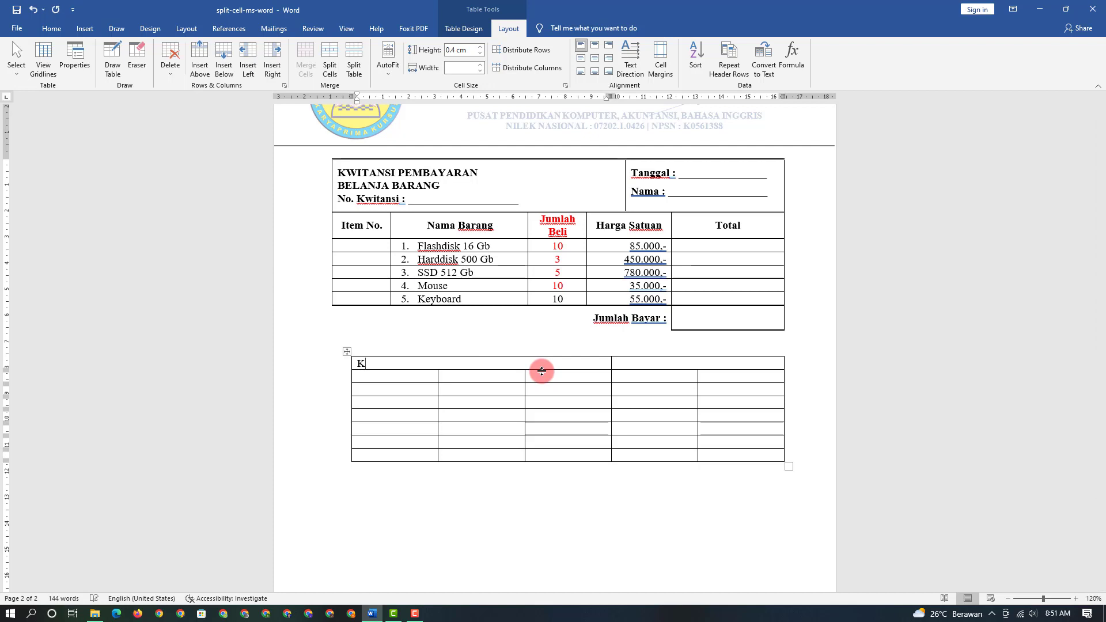
pyautogui.write('WITANSI PEMBAYATAN')
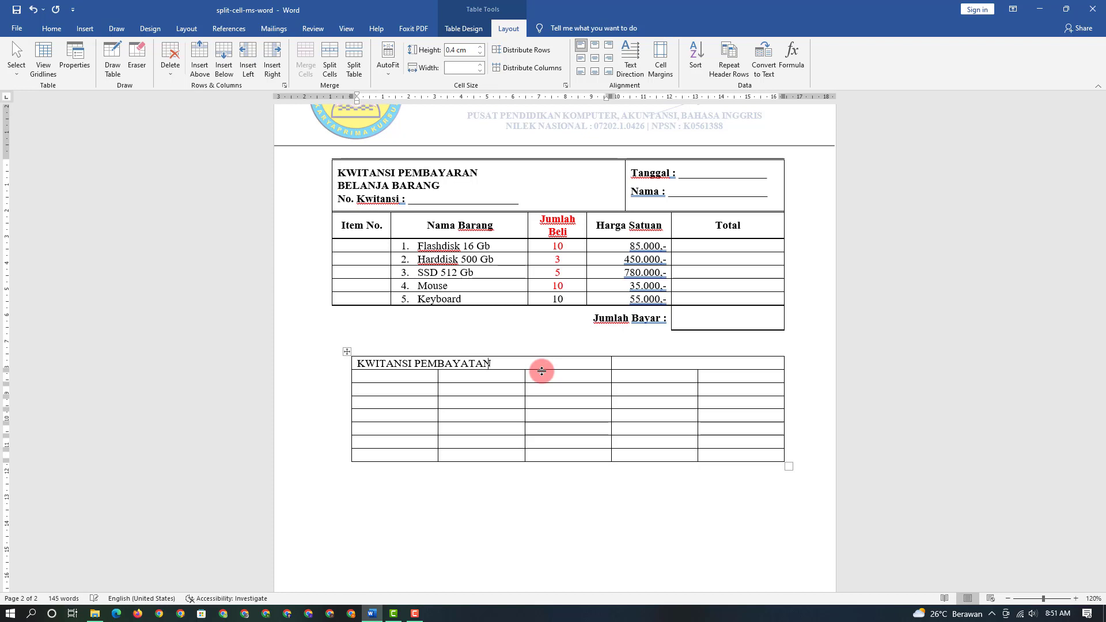
pyautogui.press('BackSpace')
pyautogui.press('BackSpace')
pyautogui.press('BackSpace')
pyautogui.write('R')
pyautogui.press('Return')
pyautogui.write('BELANJA BARANG')
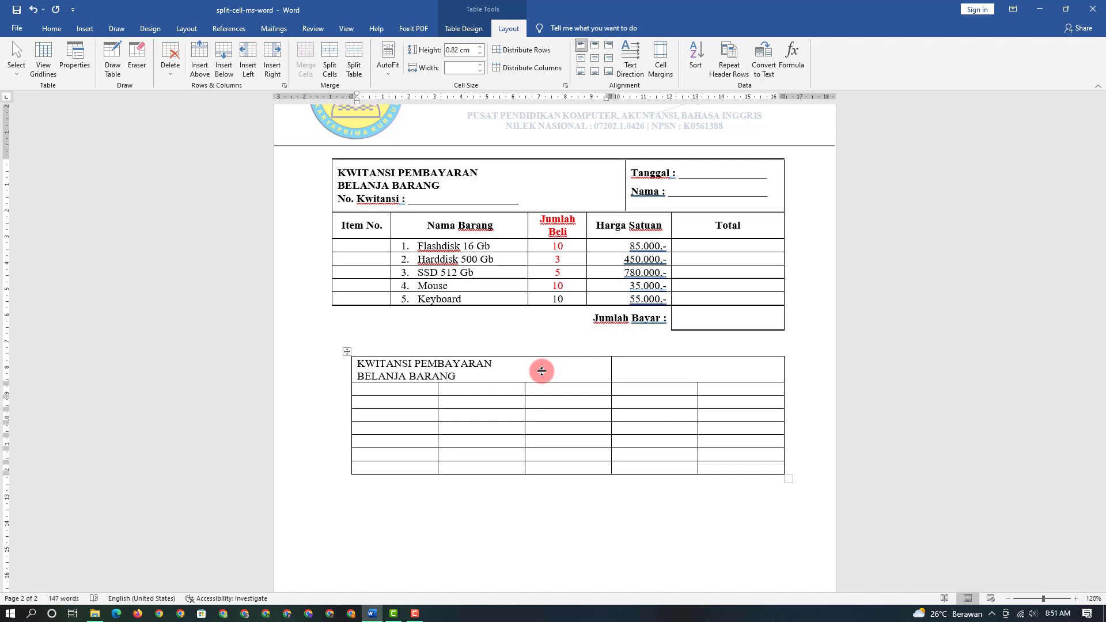
pyautogui.press('Return')
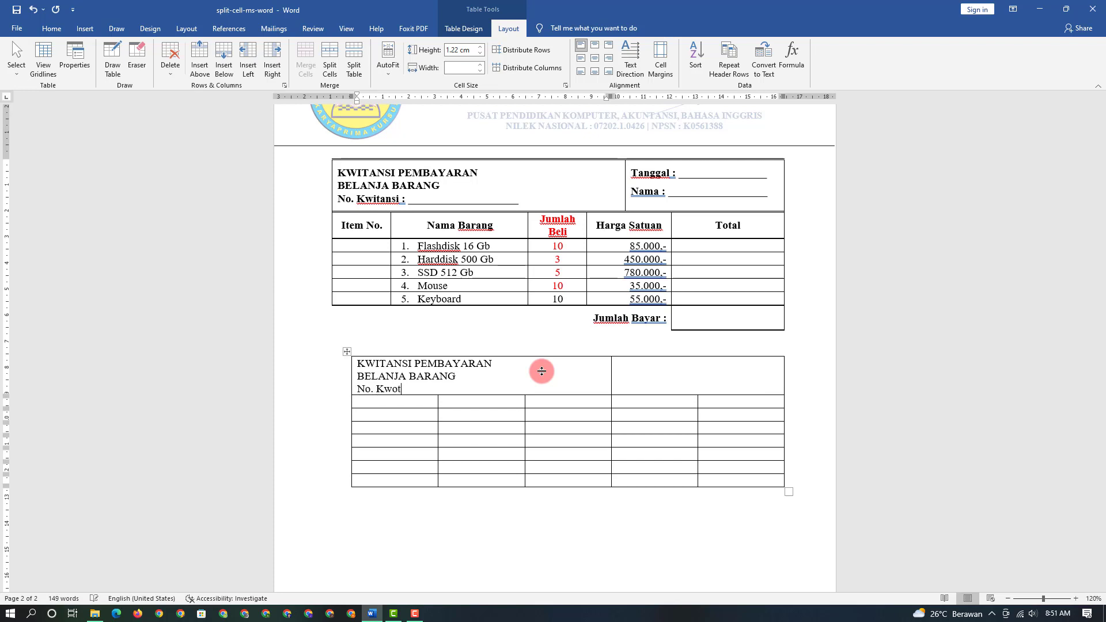
pyautogui.write('tansi : ')
pyautogui.write('________________________')
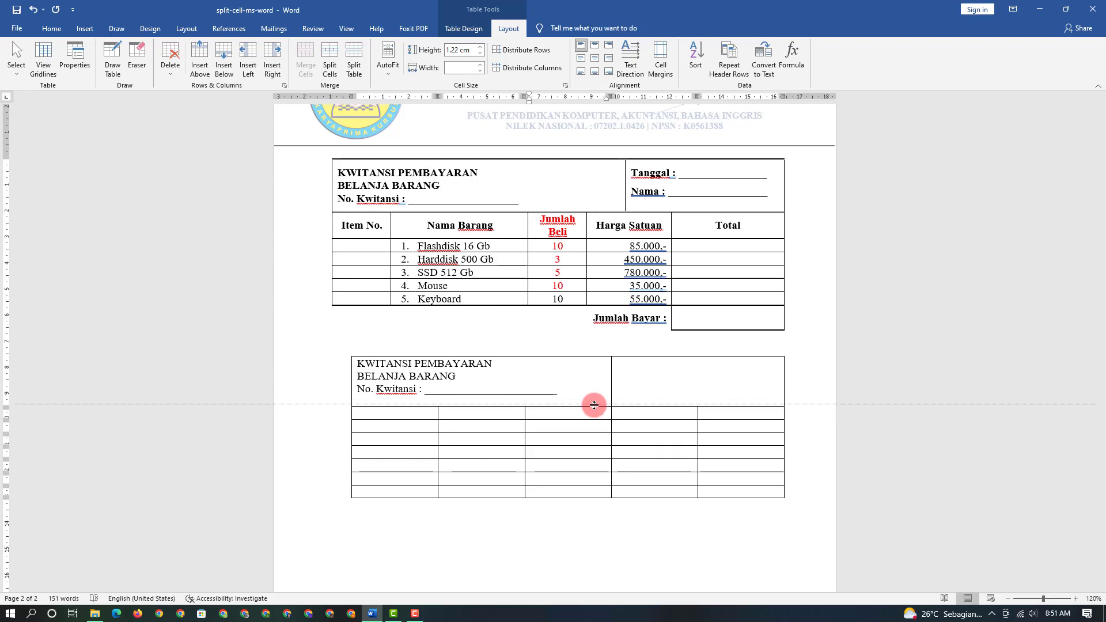
pyautogui.moveTo(592, 395); pyautogui.dragTo(592, 406)
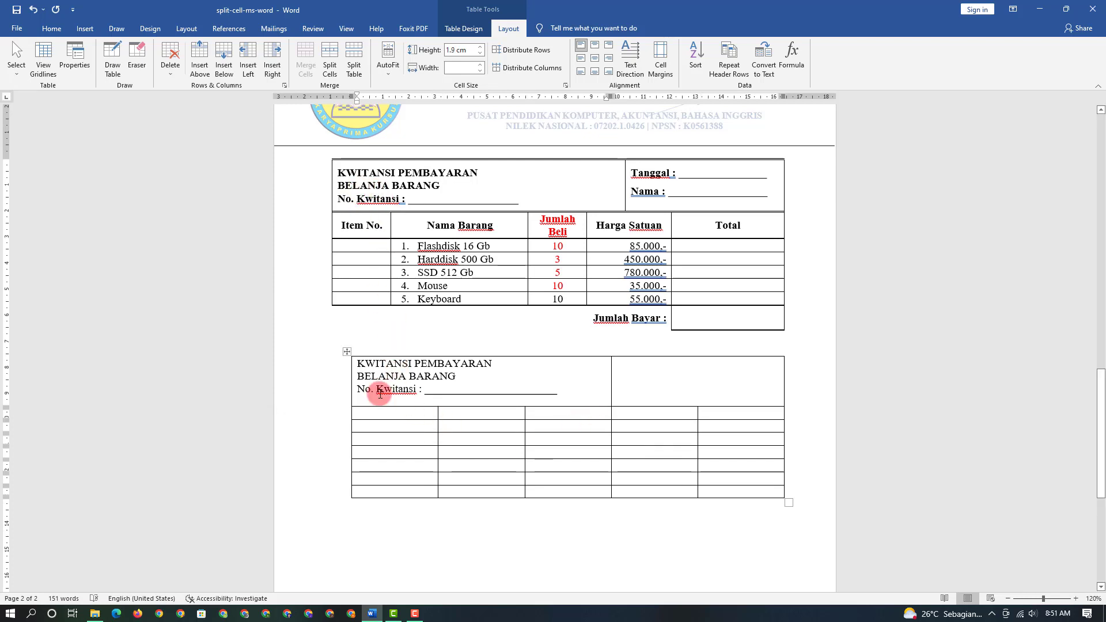
# - Set the heading cell to Align Center Left and make its three lines bold
pyautogui.click(347, 392)
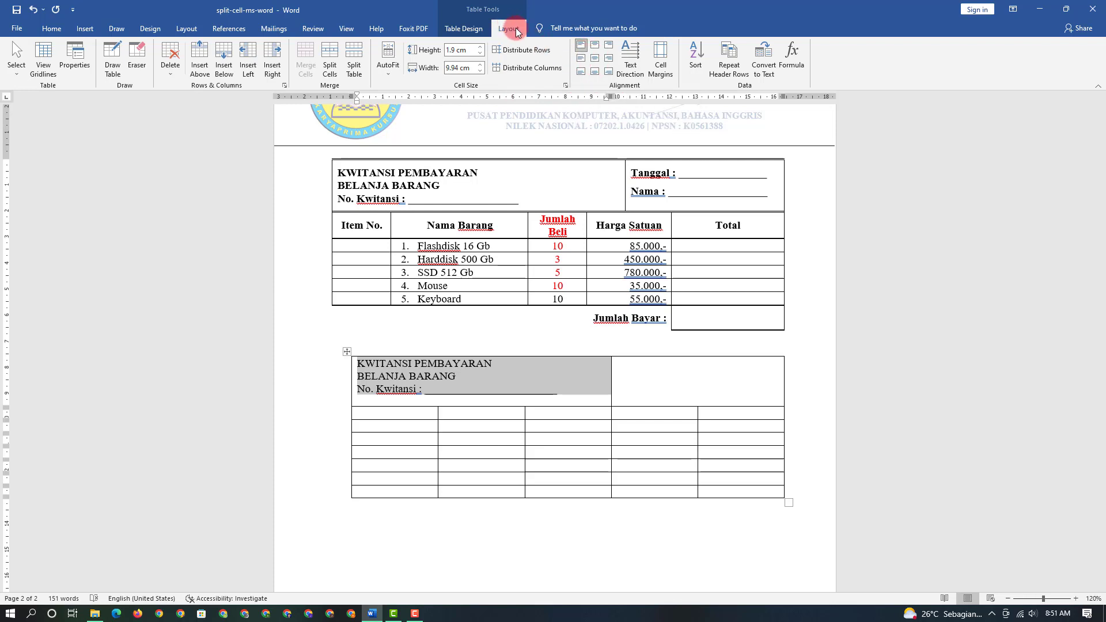
pyautogui.click(580, 59)
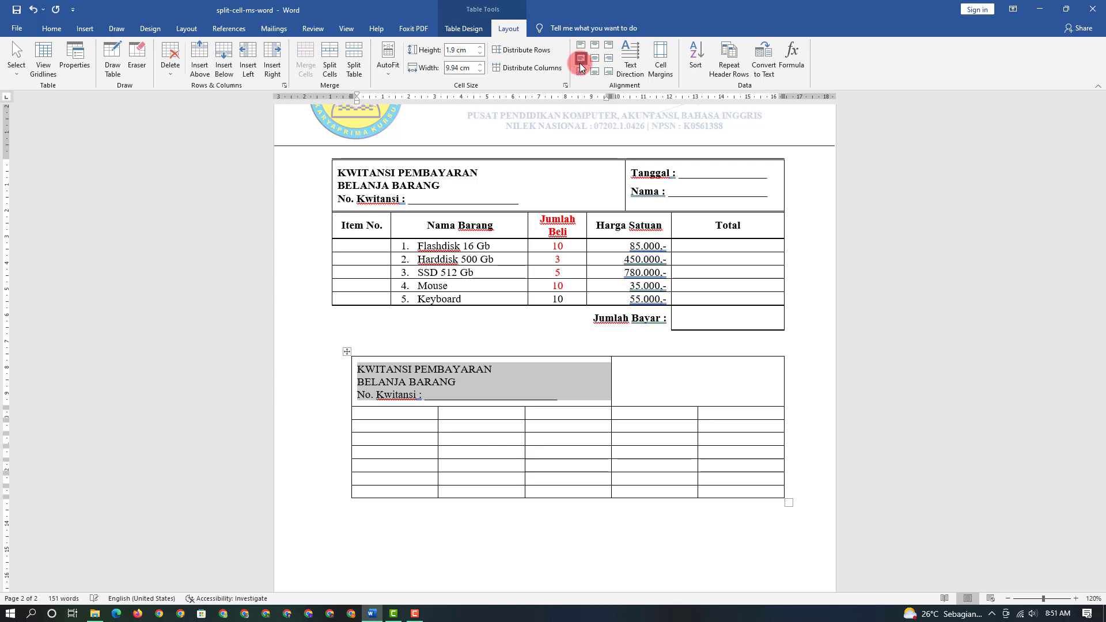
pyautogui.click(576, 385)
pyautogui.click(352, 371)
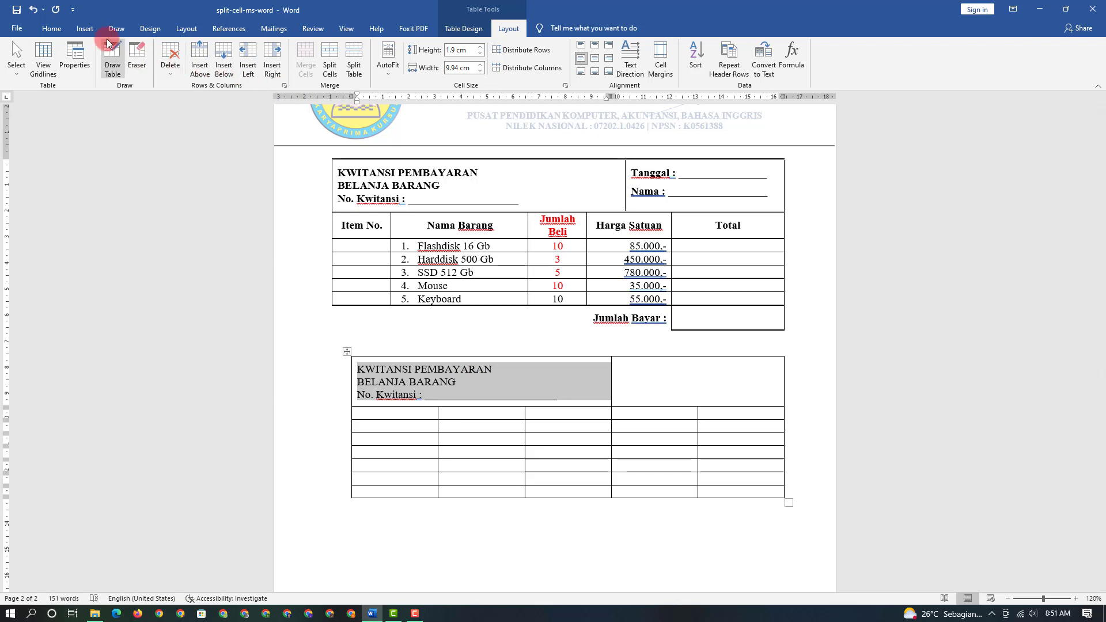
pyautogui.click(48, 29)
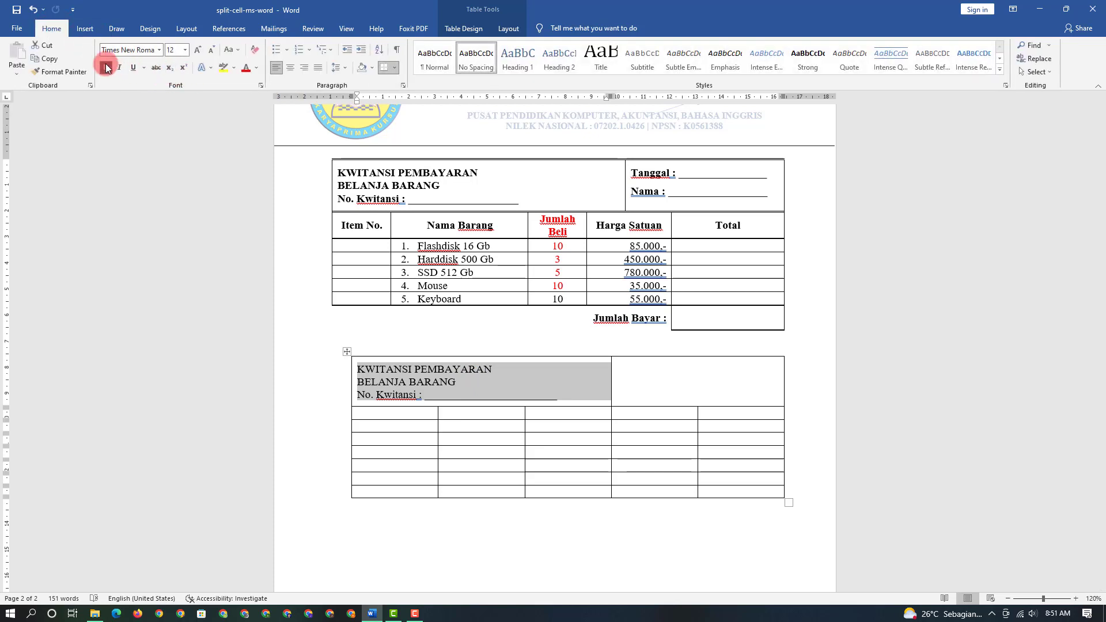
pyautogui.click(105, 67)
pyautogui.click(466, 398)
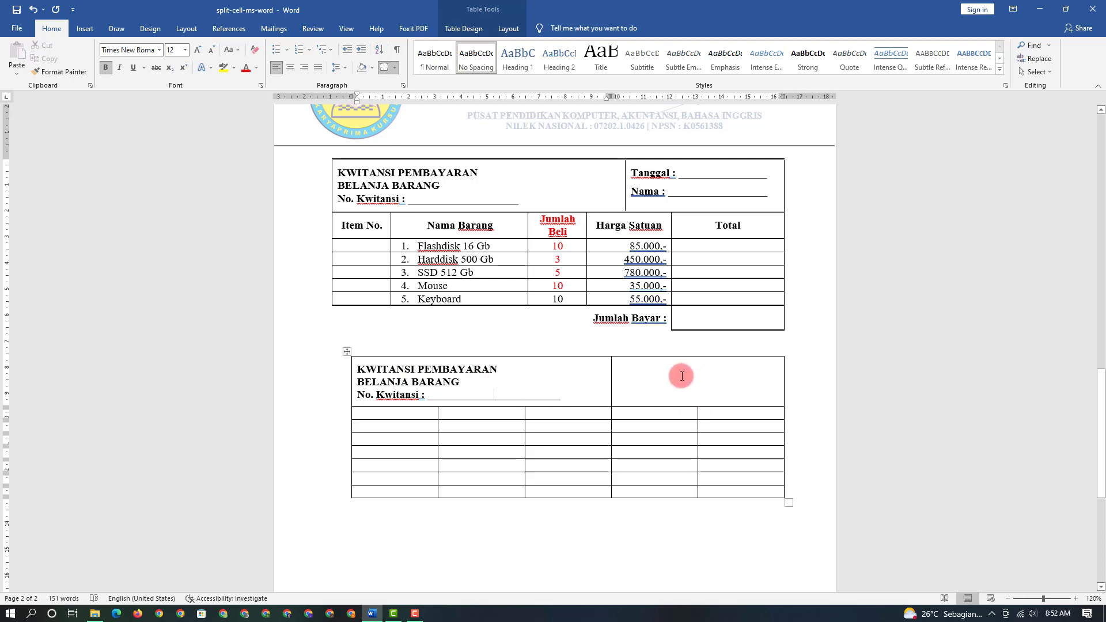
# - Type 'Tanggal : ____' and 'Nama : ____' on two lines in the top-right cell
pyautogui.click(702, 380)
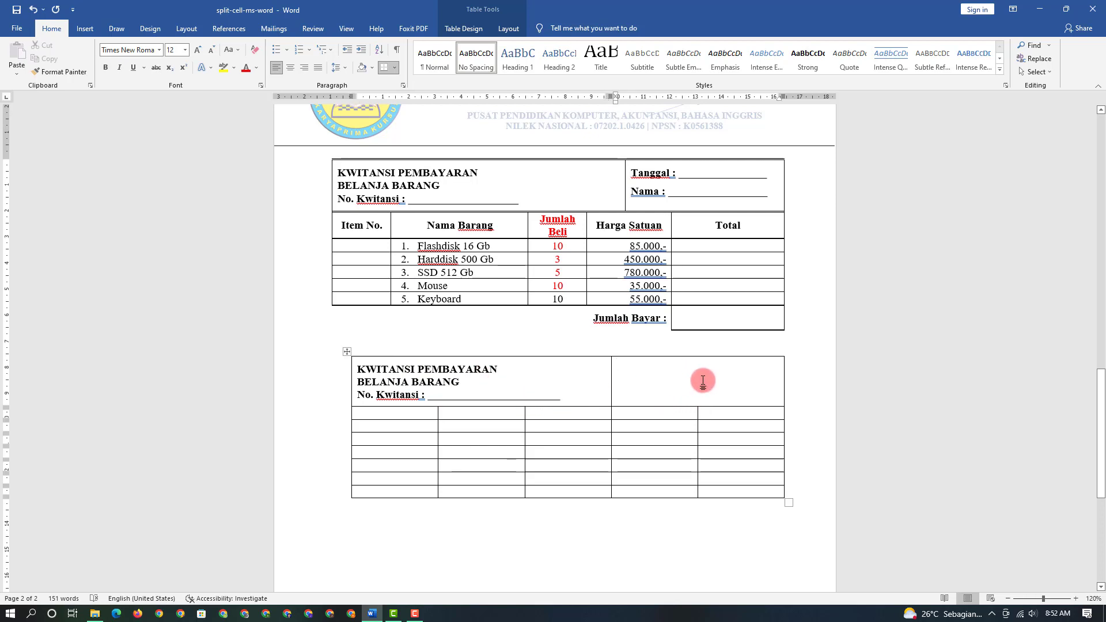
pyautogui.write('Tan')
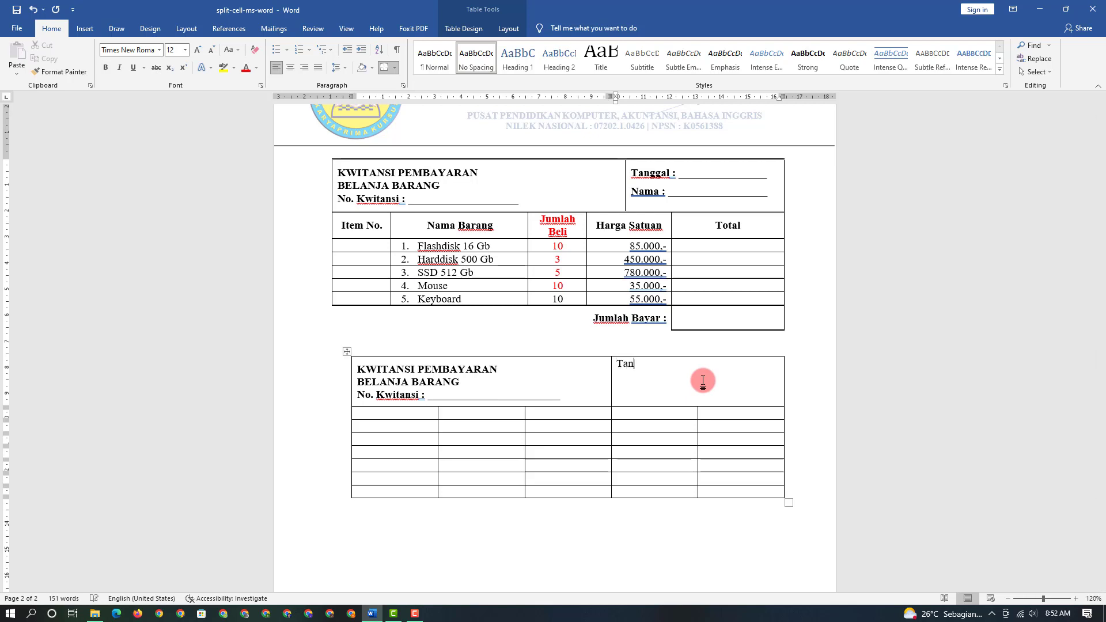
pyautogui.write('ggal')
pyautogui.write('Nama')
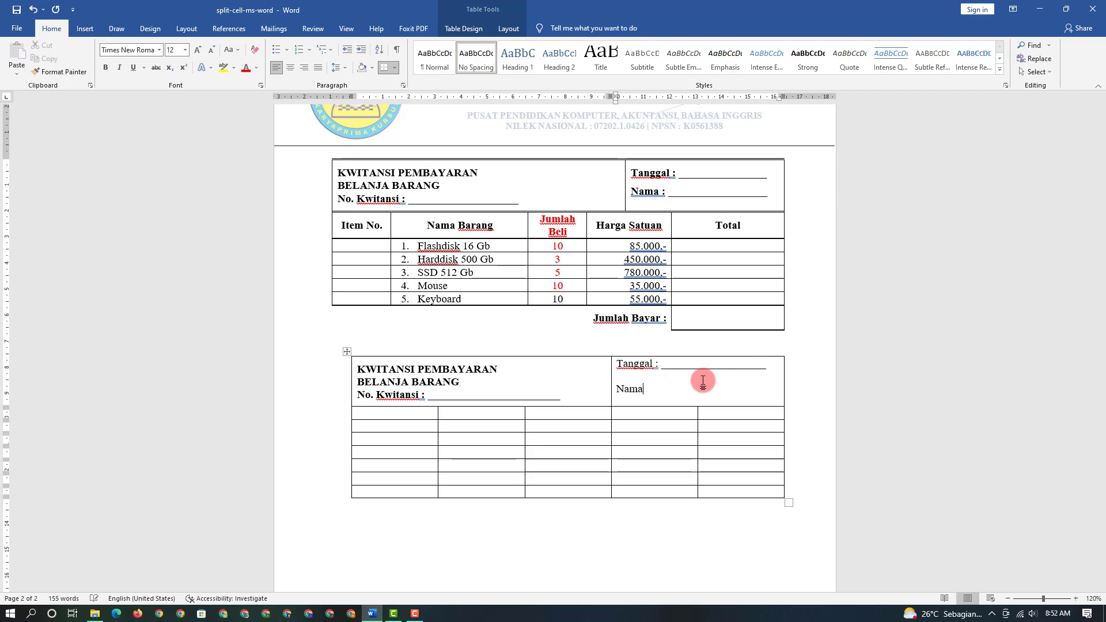
pyautogui.write(': ')
pyautogui.write('___________________')
# - Apply Align Center Left to the Tanggal and Nama cell
pyautogui.click(610, 394)
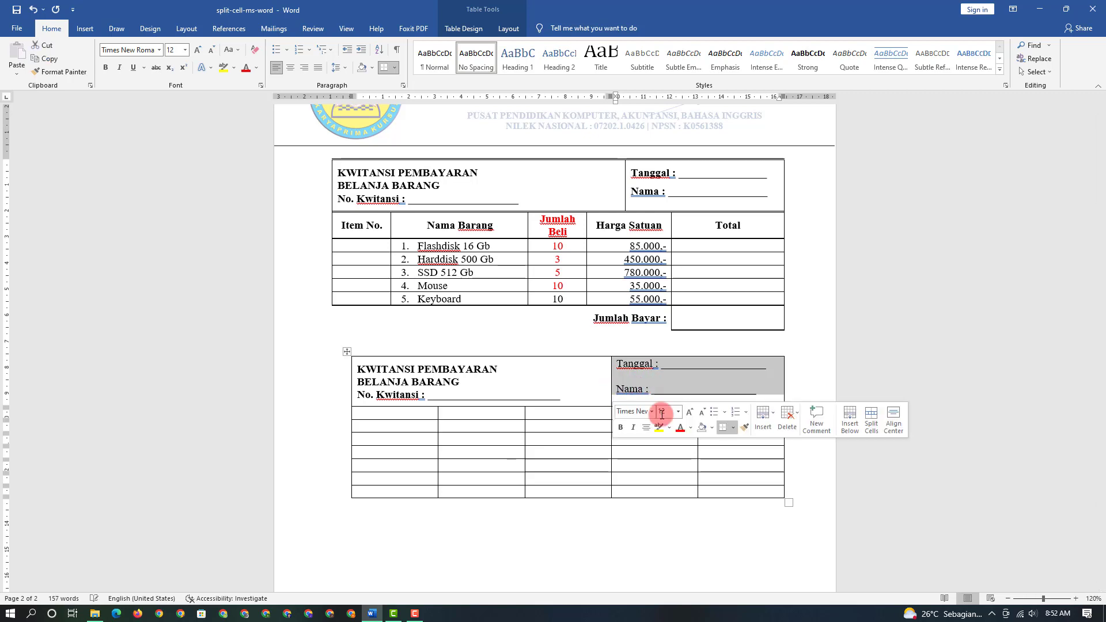
pyautogui.click(505, 28)
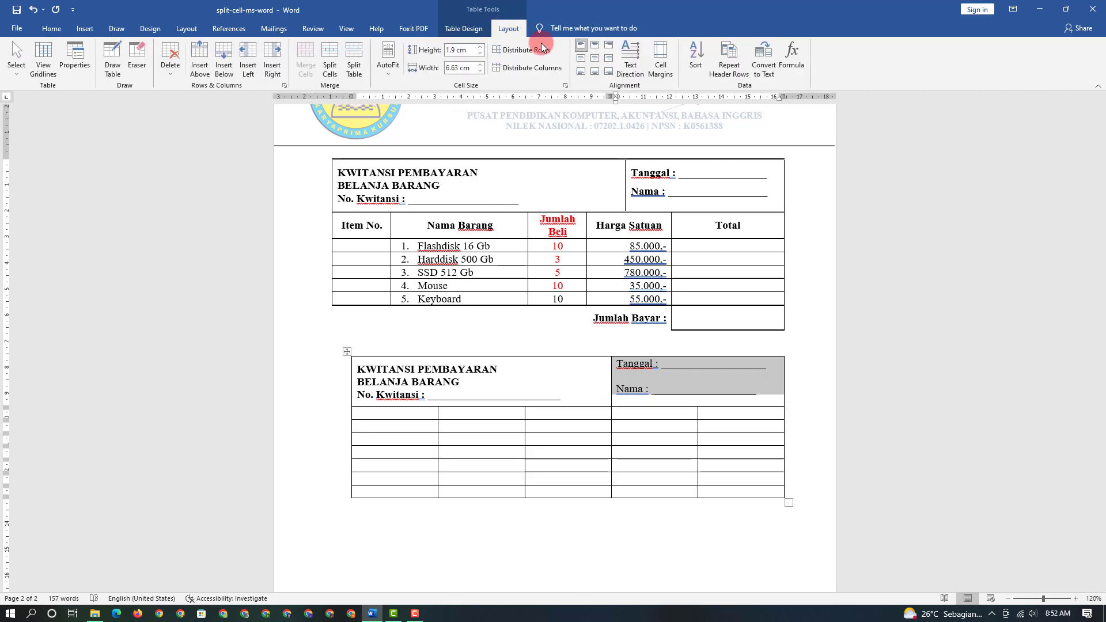
pyautogui.click(583, 61)
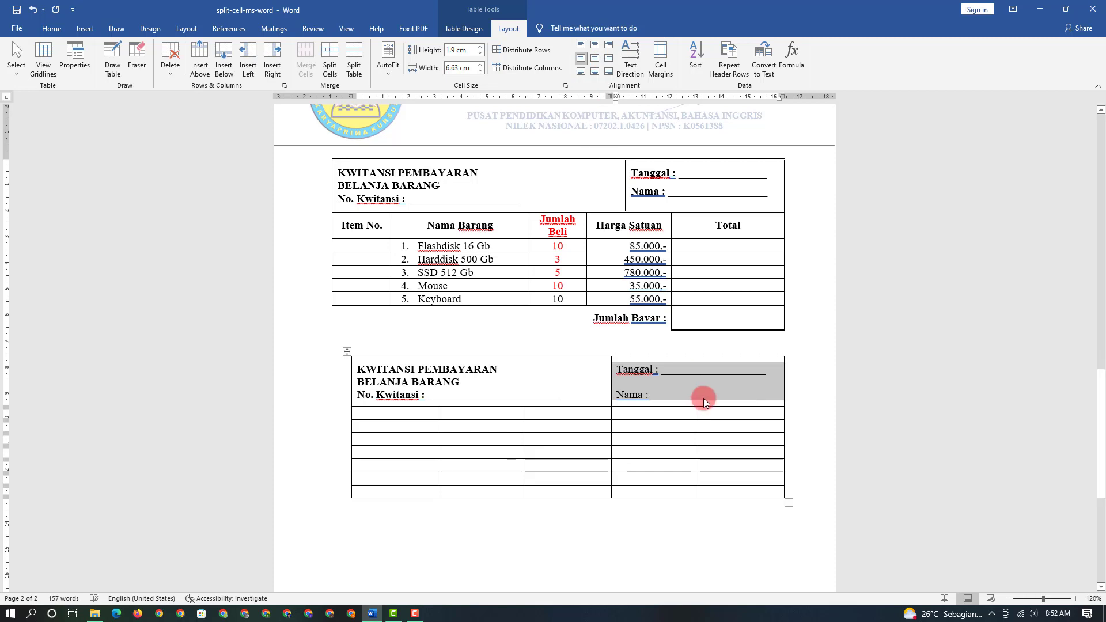
pyautogui.click(669, 394)
# - Bold the Tanggal : and Nama : labels with Ctrl+B, toggling Tanggal's bold off and on
pyautogui.moveTo(617, 369); pyautogui.dragTo(662, 369)
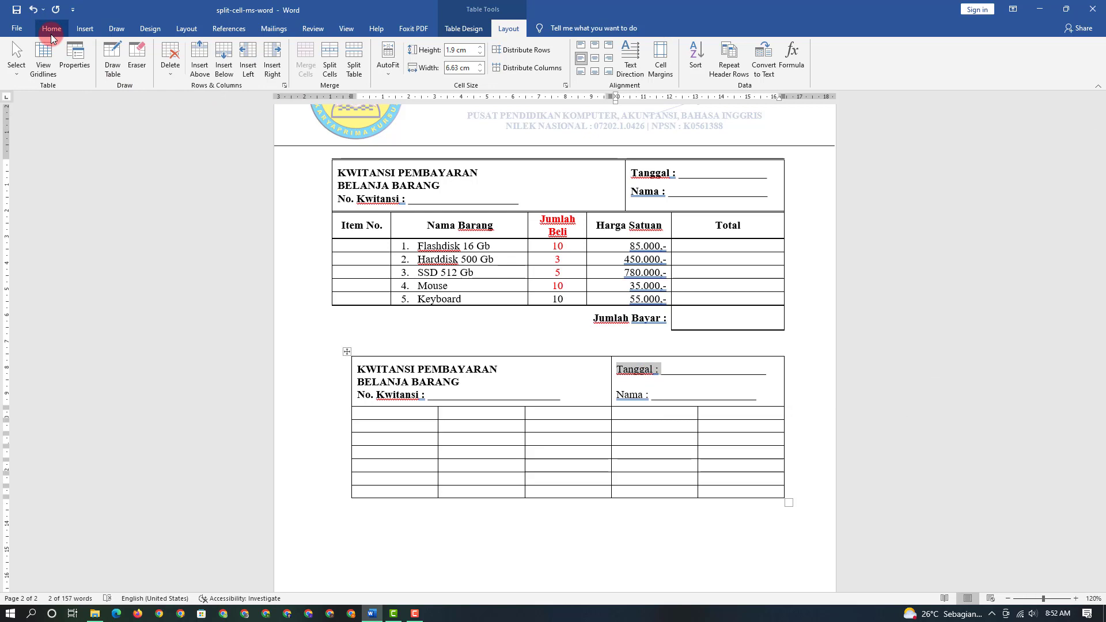
pyautogui.hotkey('ctrl', 'b')
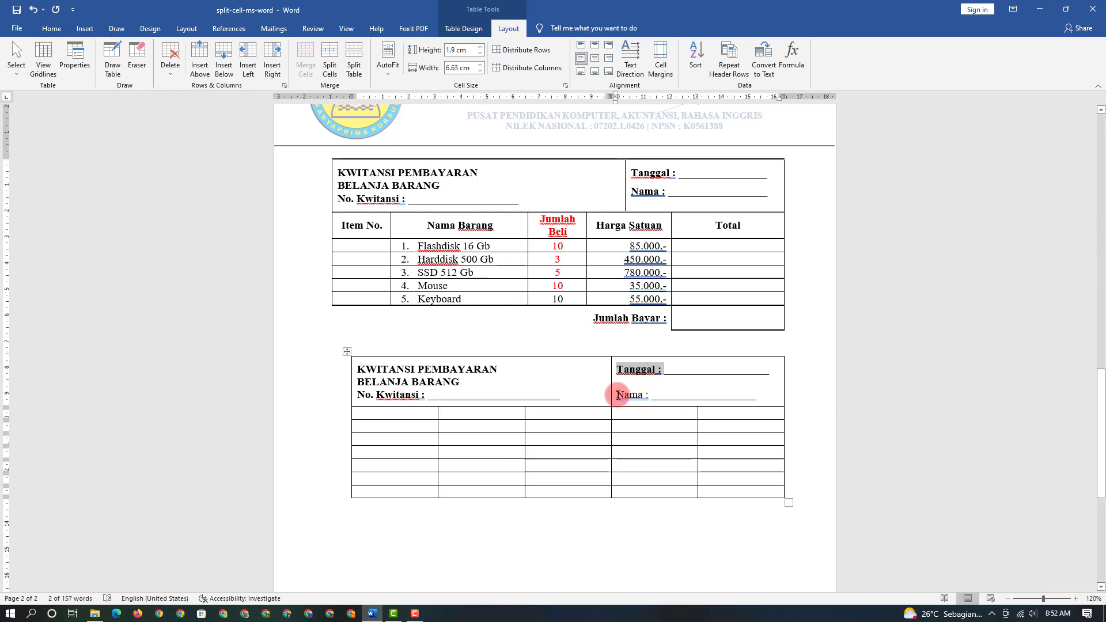
pyautogui.moveTo(617, 395); pyautogui.dragTo(651, 396)
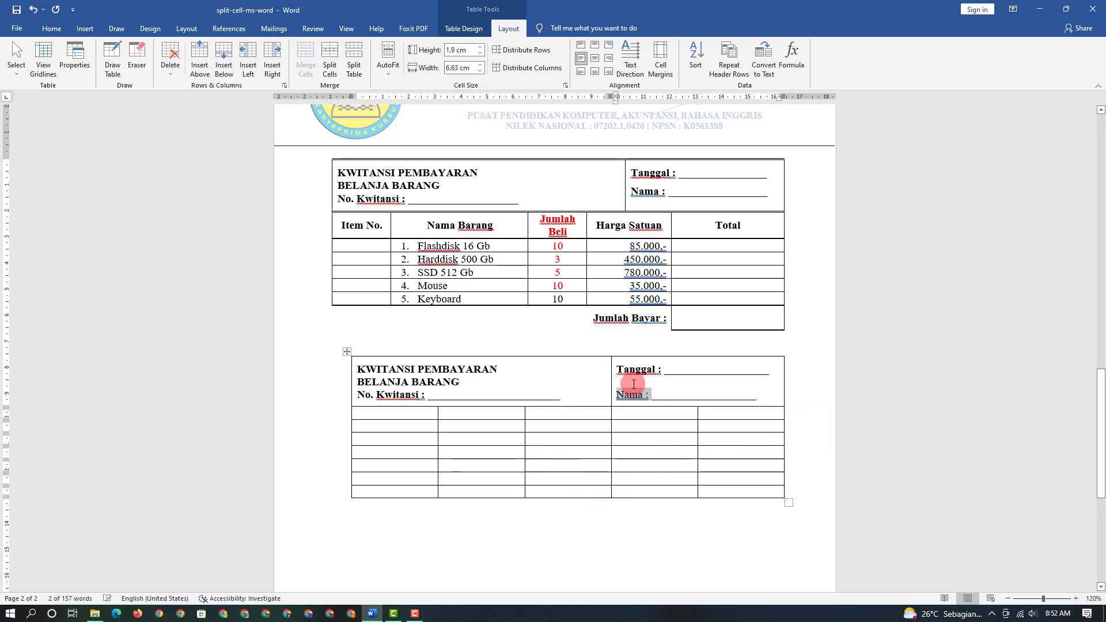
pyautogui.moveTo(616, 369); pyautogui.dragTo(665, 370)
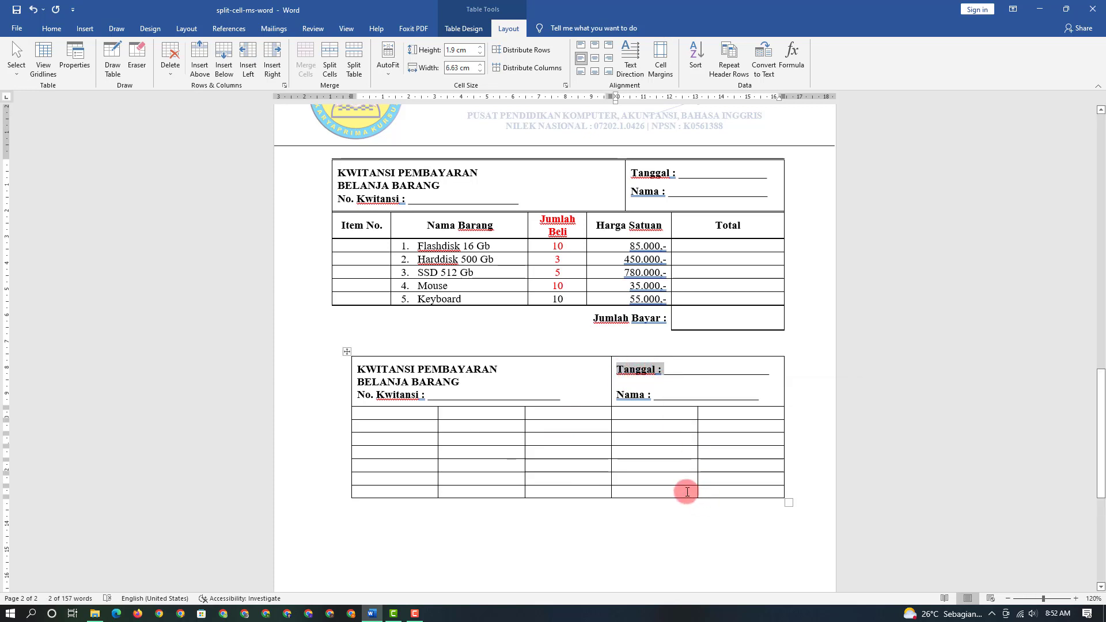
pyautogui.hotkey('ctrl', 'b')
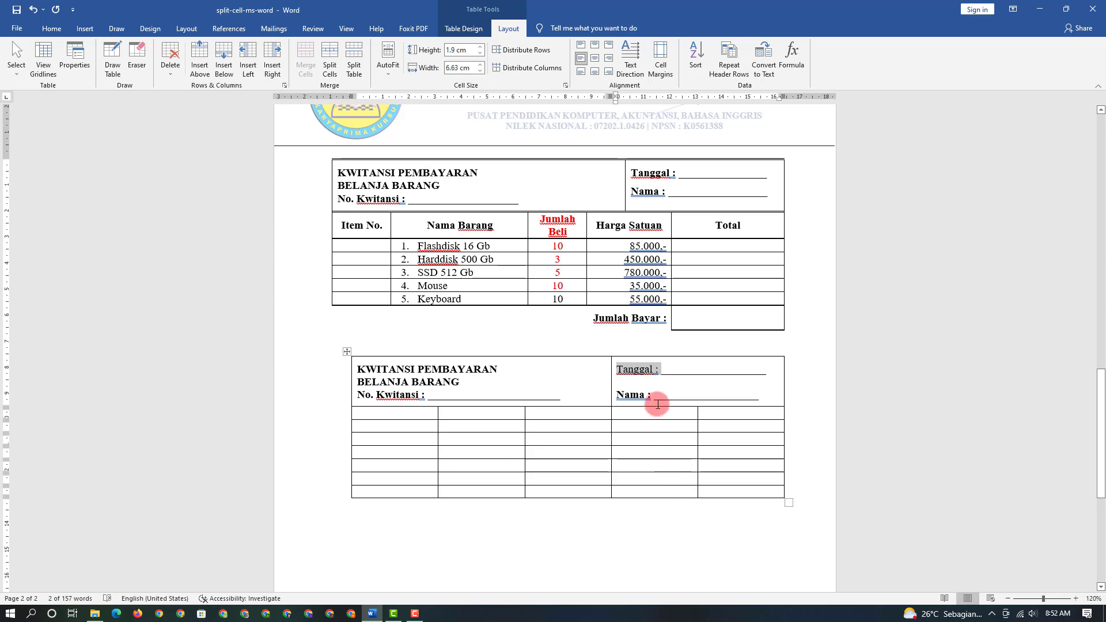
pyautogui.click(651, 391)
pyautogui.click(612, 367)
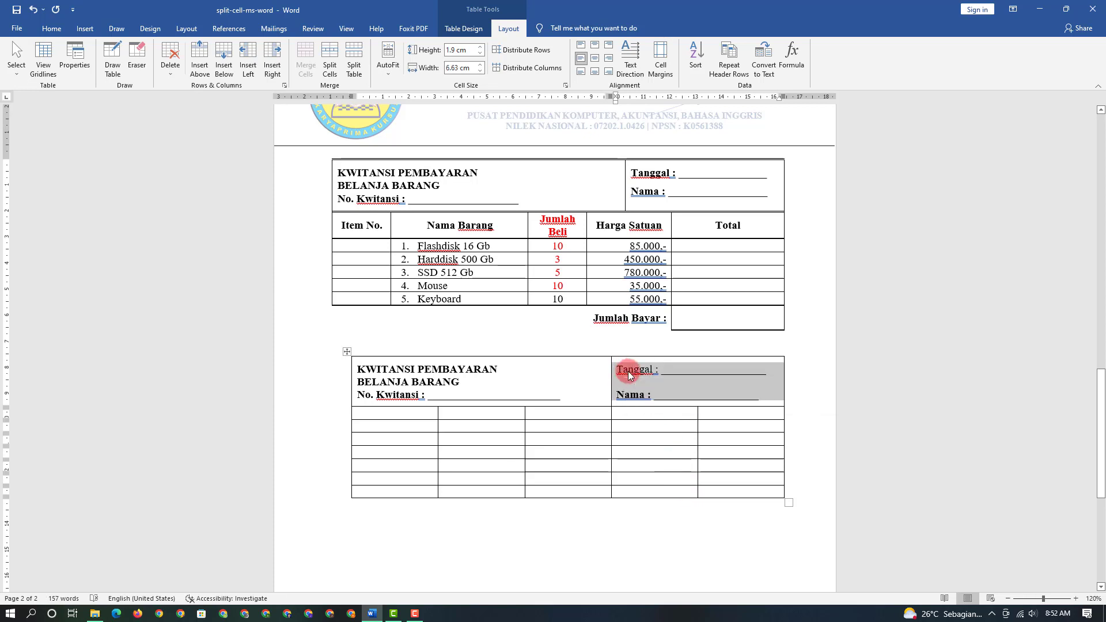
pyautogui.click(618, 369)
pyautogui.moveTo(618, 369); pyautogui.dragTo(658, 369)
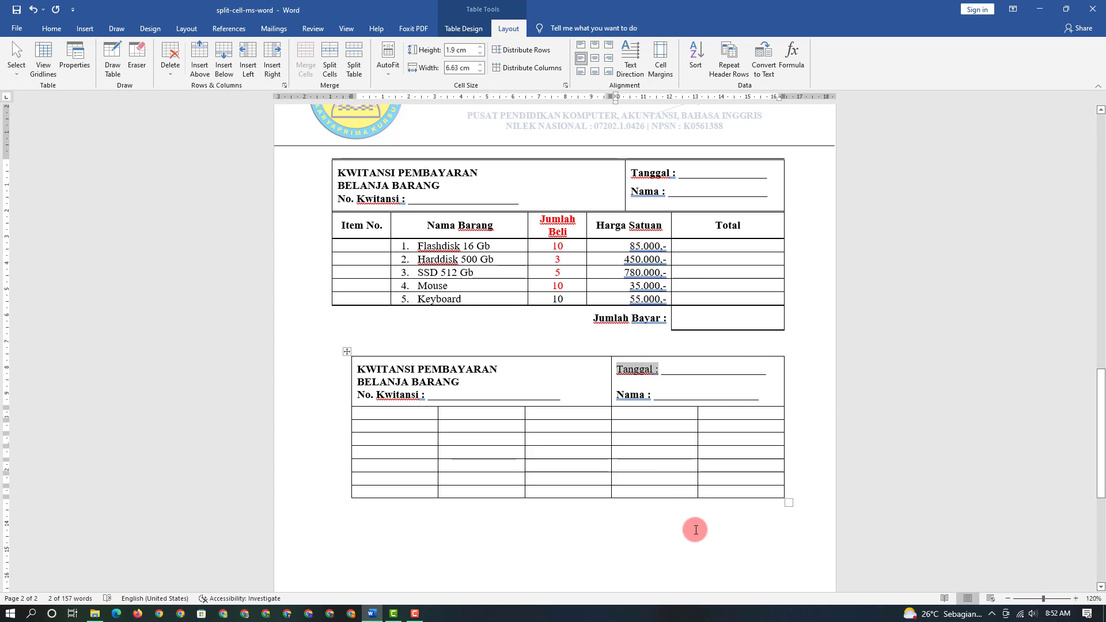
pyautogui.hotkey('ctrl', 'b')
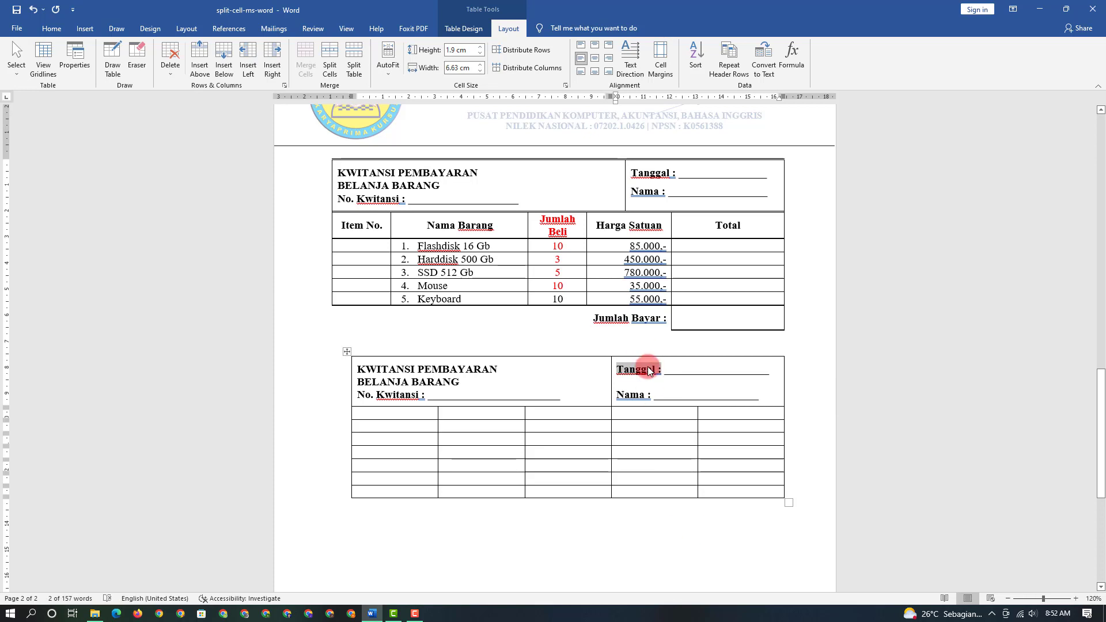
pyautogui.click(651, 375)
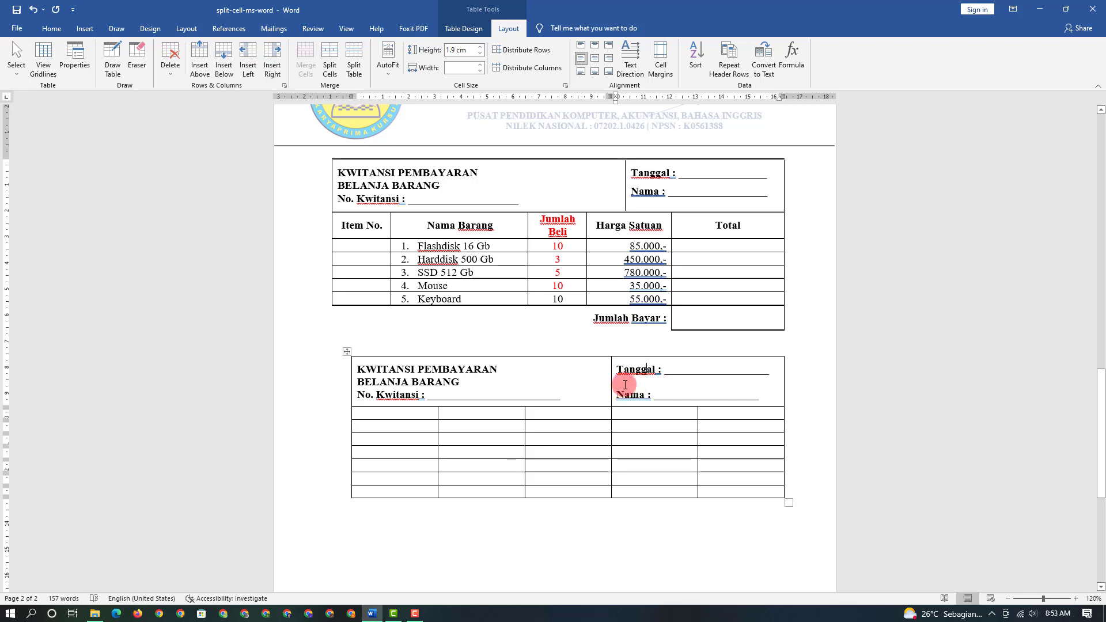
# - Reselect Tanggal : and reapply its bold from Home > Bold
pyautogui.click(612, 368)
pyautogui.click(619, 369)
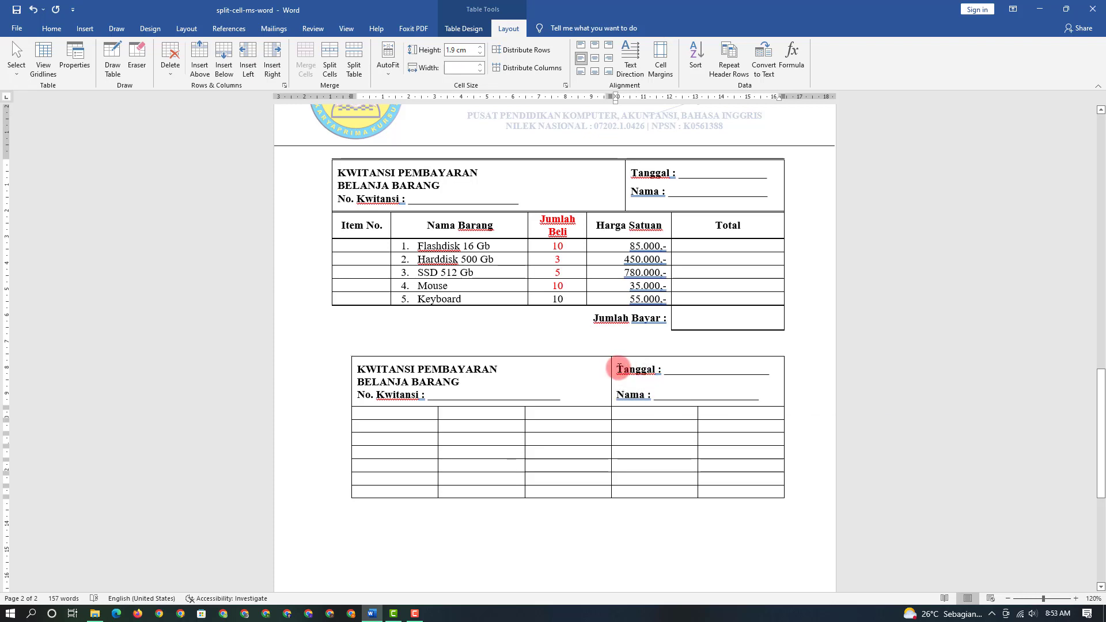
pyautogui.moveTo(617, 369); pyautogui.dragTo(663, 369)
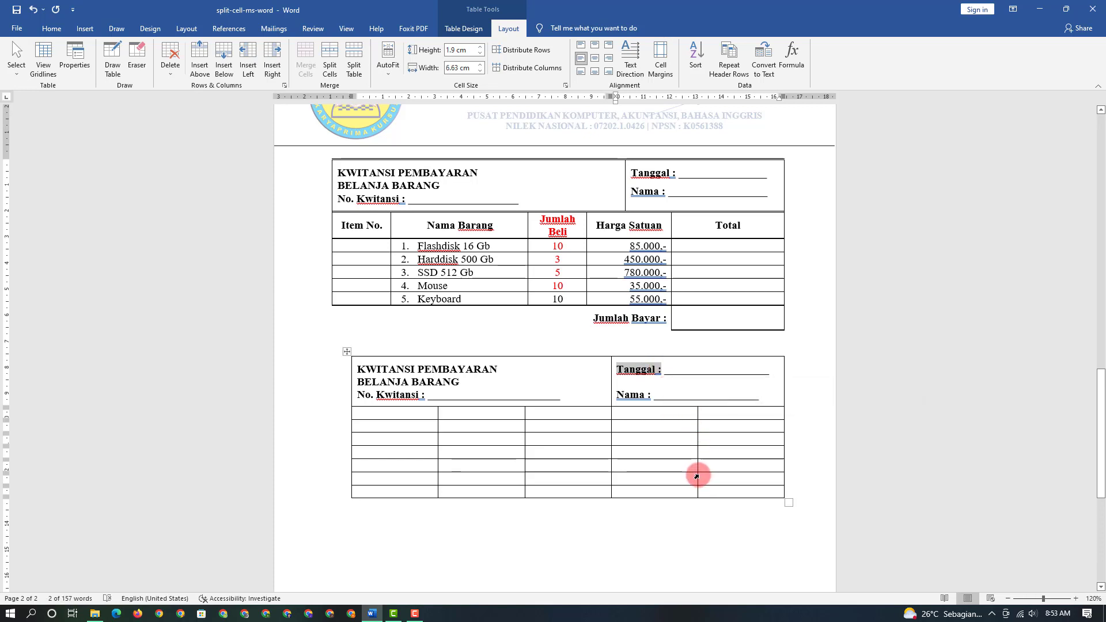
pyautogui.hotkey('ctrl', 'b')
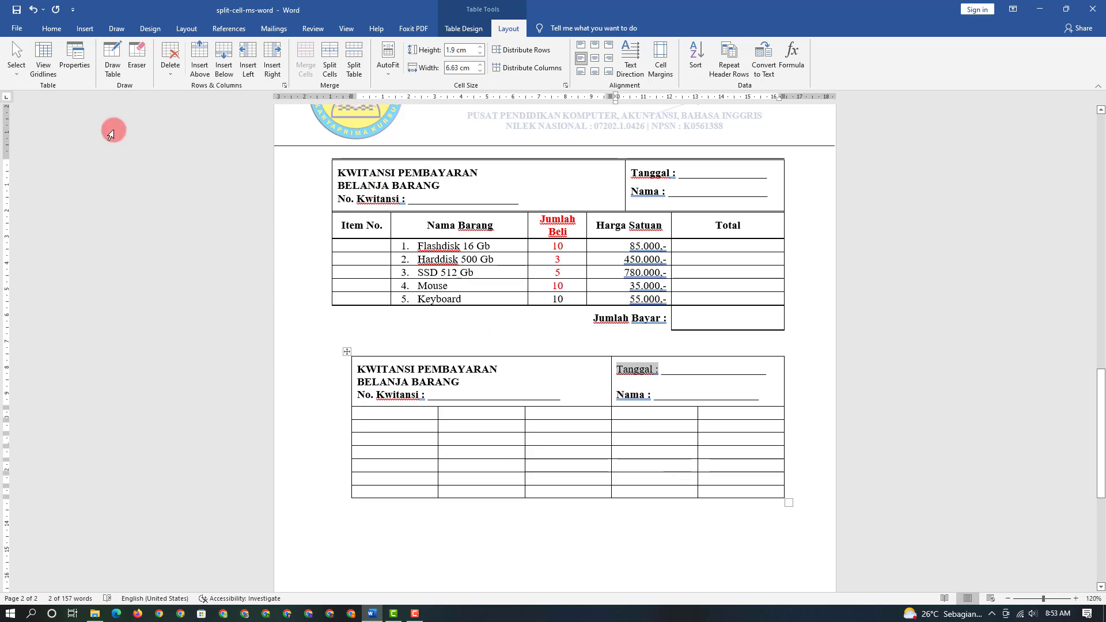
pyautogui.click(51, 28)
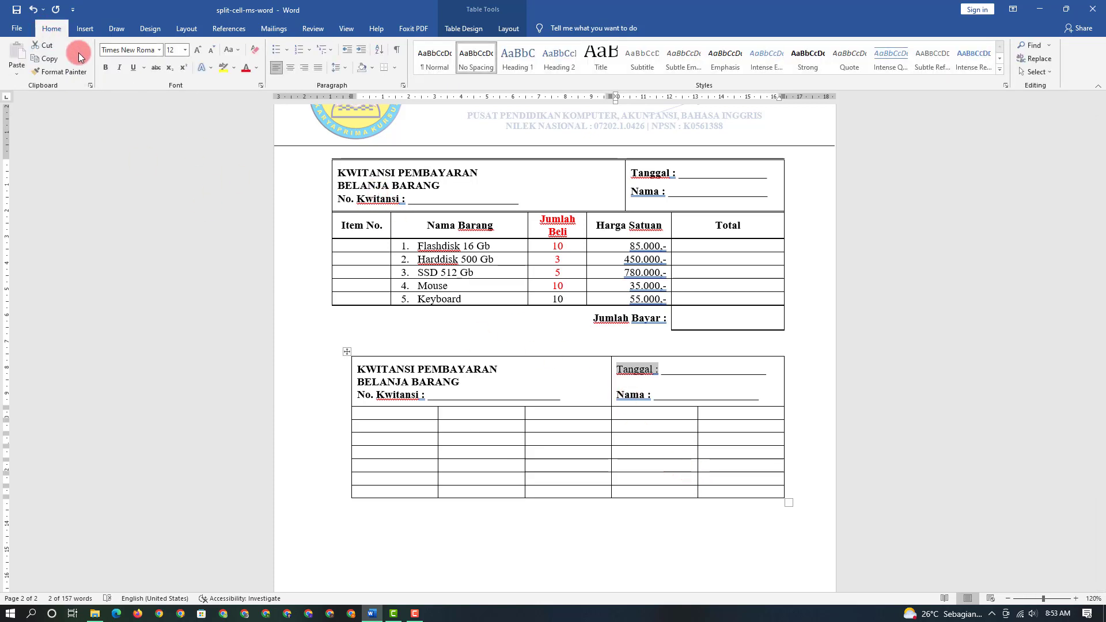
pyautogui.click(106, 71)
pyautogui.click(696, 418)
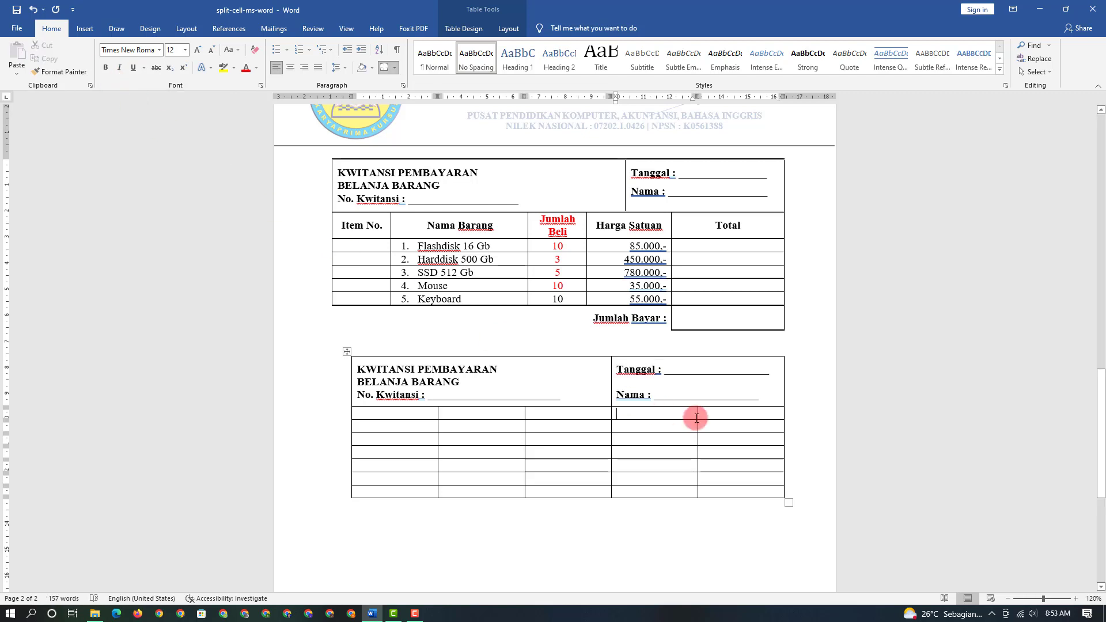
# - Type Item No, Nama Barang, Jumlah Beli, Harga Satuan and Total across the first row
pyautogui.click(408, 417)
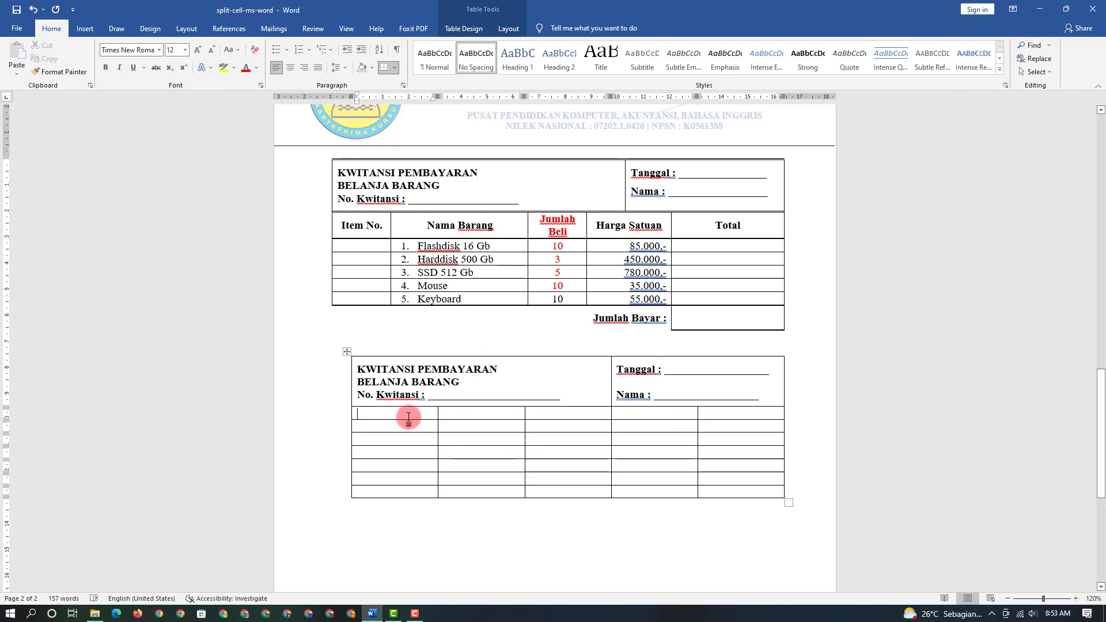
pyautogui.write('Item No')
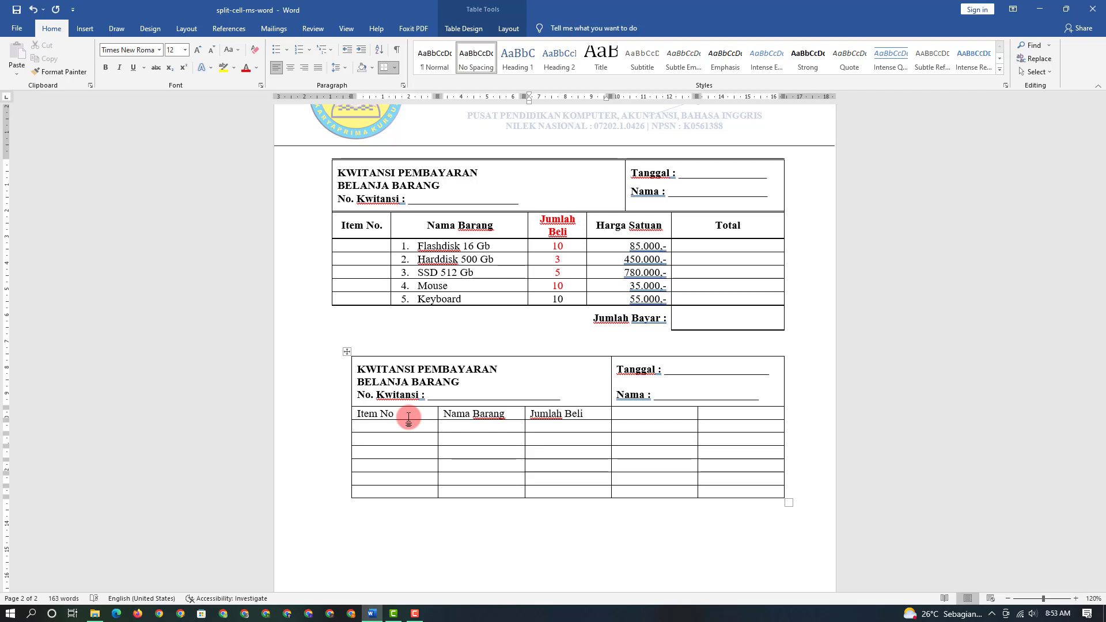
pyautogui.press('Tab')
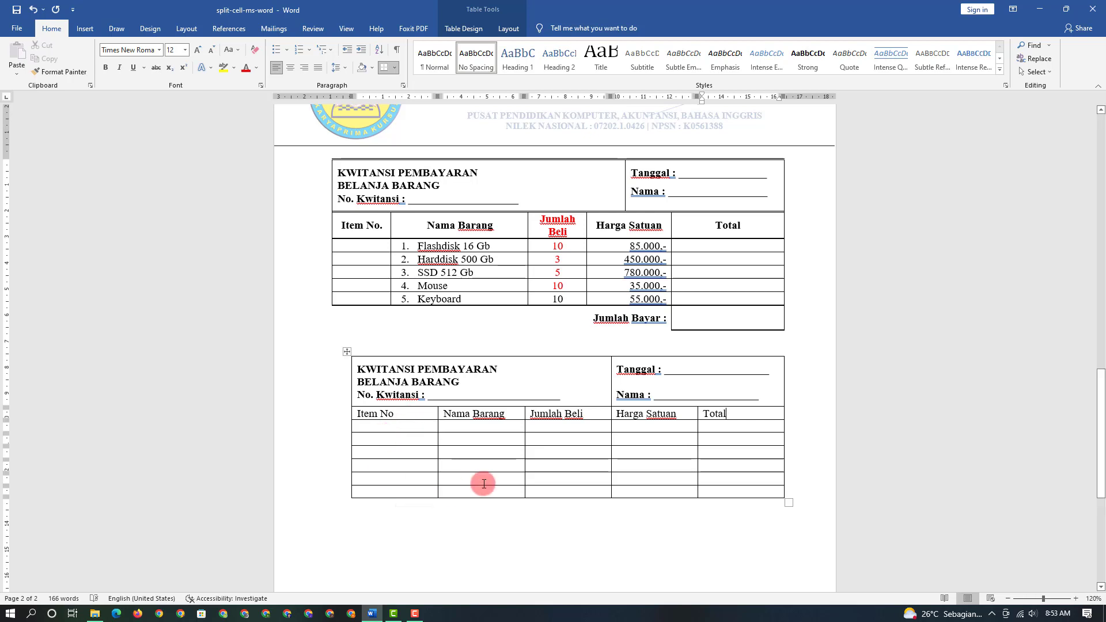
pyautogui.moveTo(421, 493); pyautogui.dragTo(631, 502)
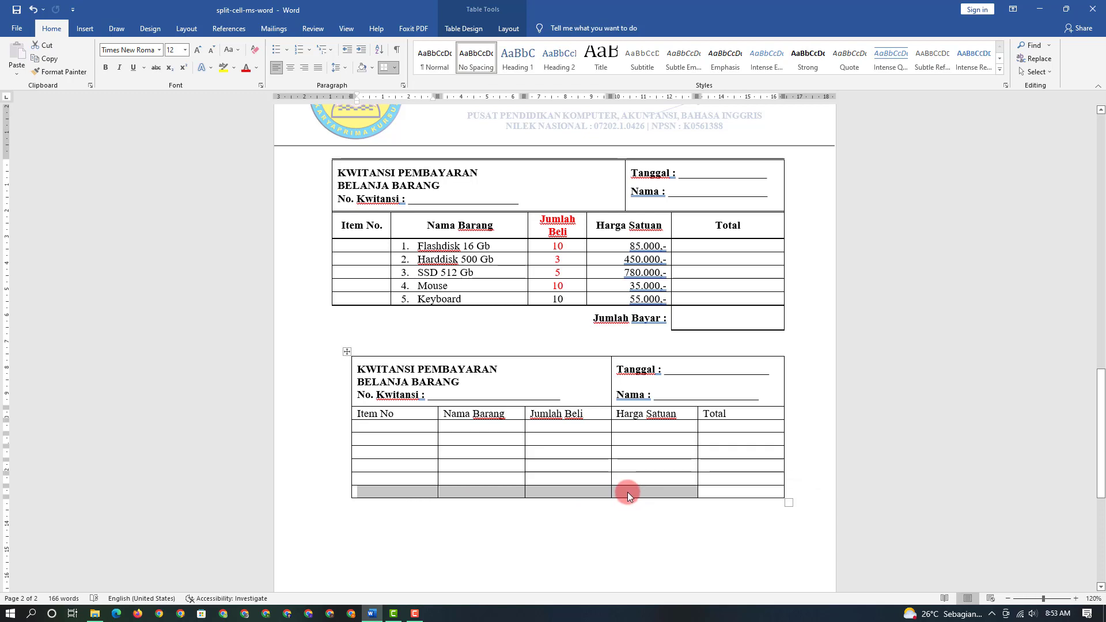
# - Merge the first four cells of the table's last row into one cell
pyautogui.rightClick(627, 492)
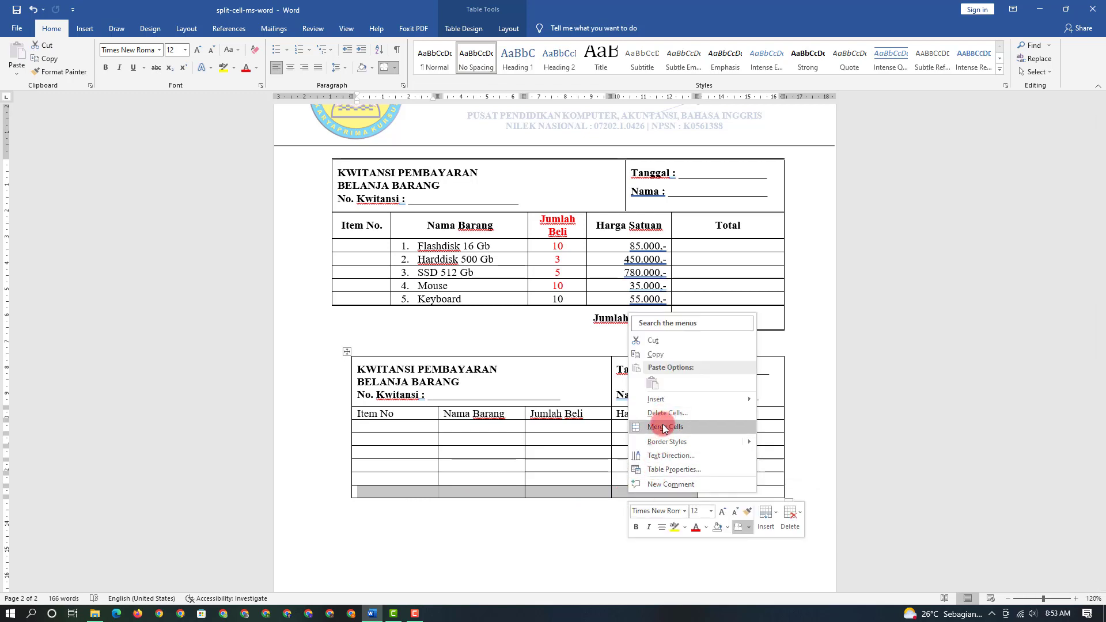
pyautogui.press('Escape')
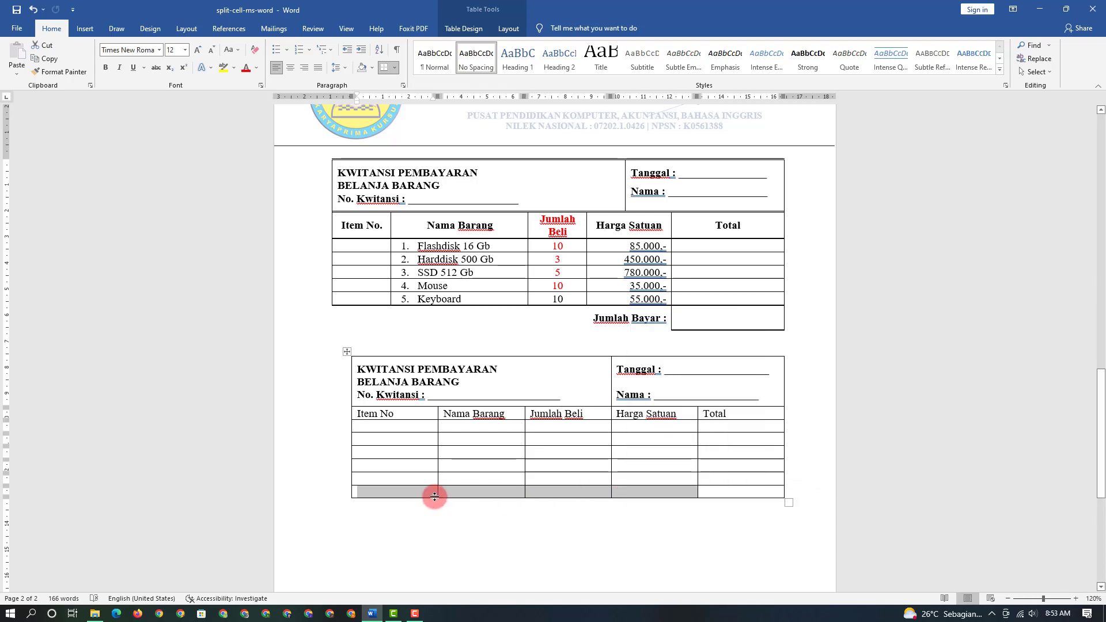
pyautogui.click(395, 493)
pyautogui.moveTo(395, 493); pyautogui.dragTo(627, 490)
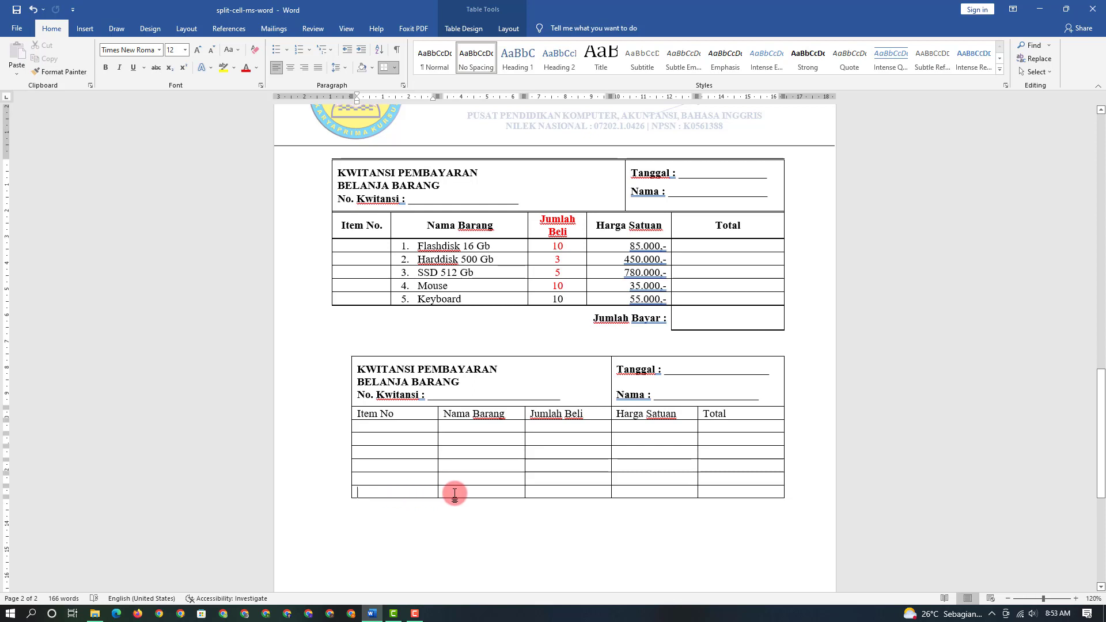
pyautogui.rightClick(627, 491)
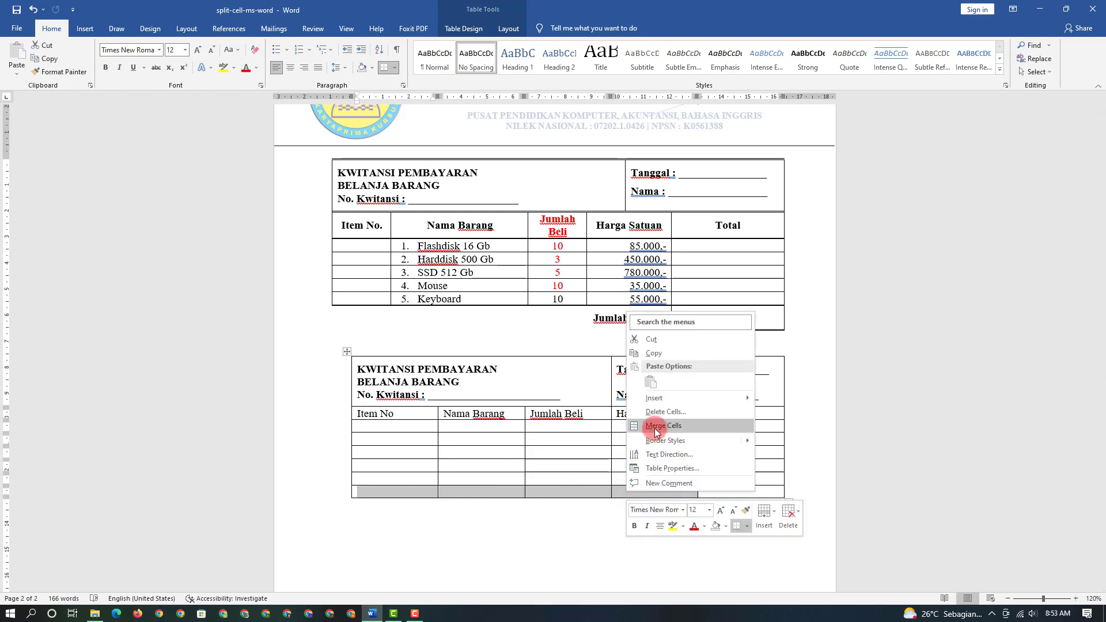
pyautogui.press('Escape')
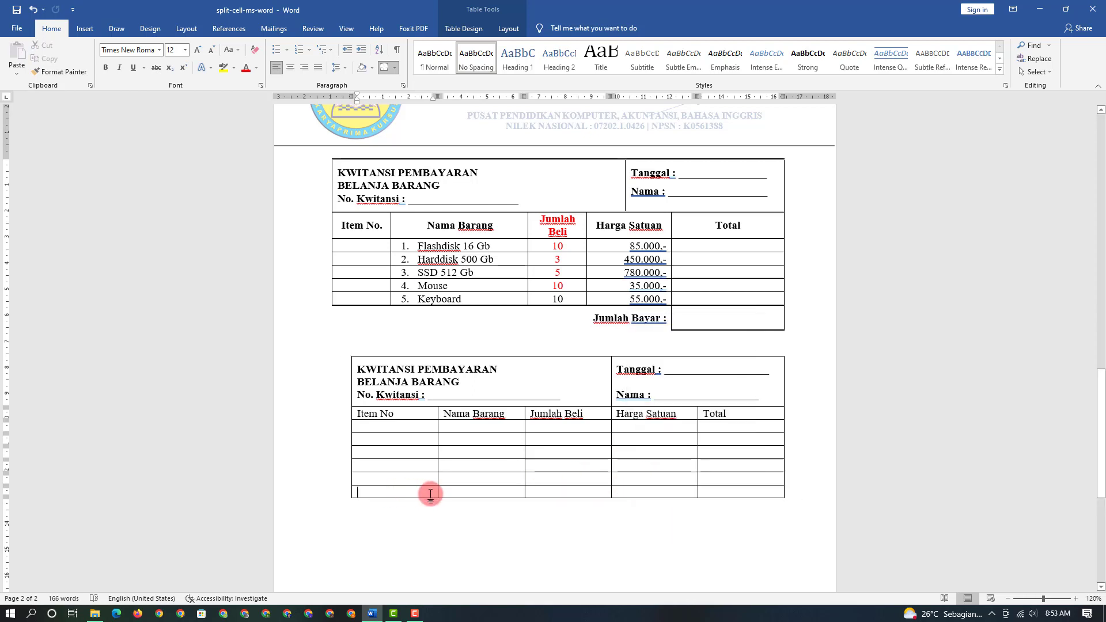
pyautogui.moveTo(400, 492); pyautogui.dragTo(647, 493)
pyautogui.click(508, 28)
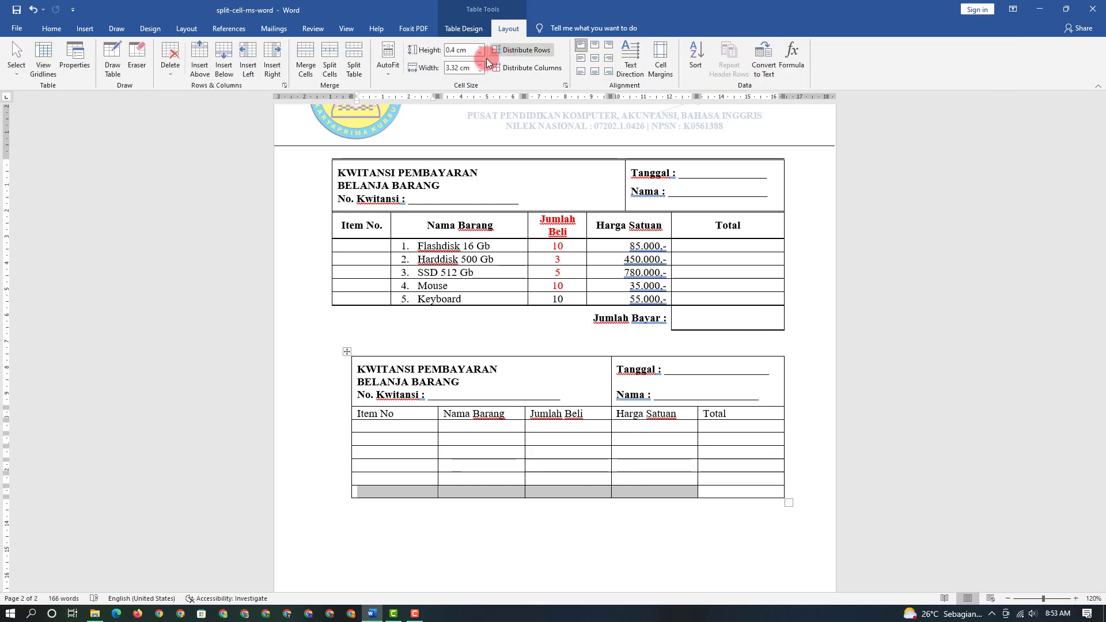
pyautogui.click(304, 68)
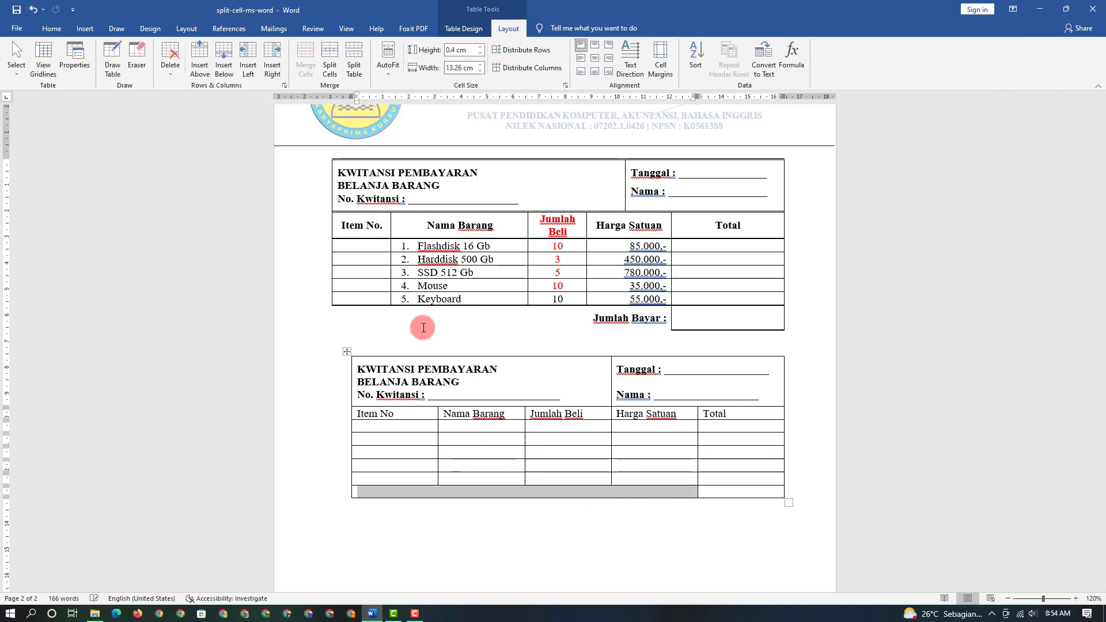
pyautogui.click(537, 526)
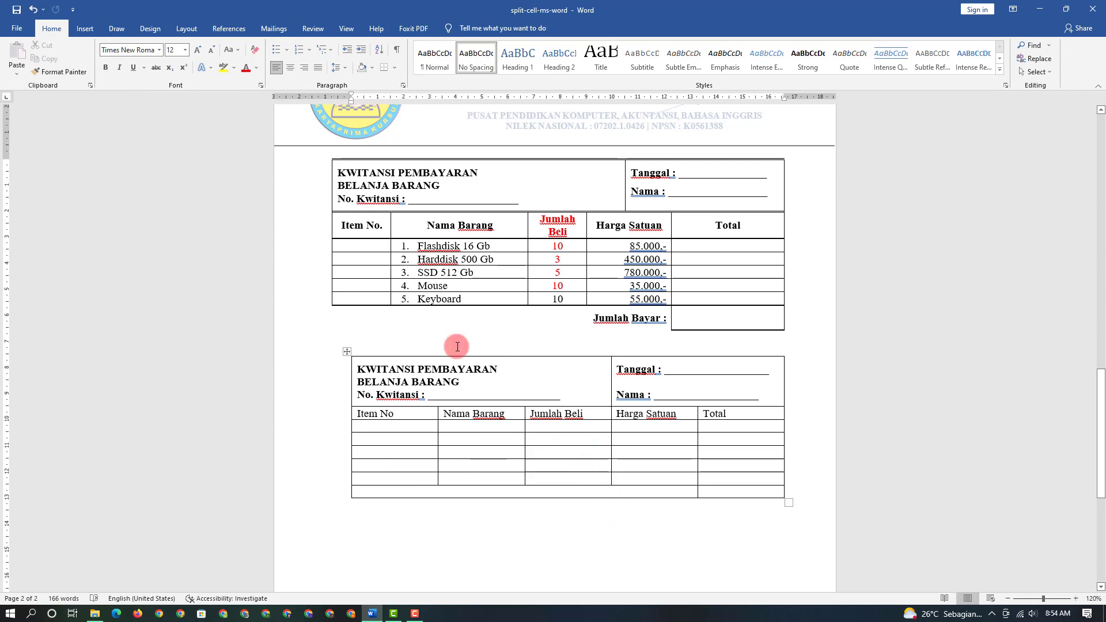
# - Right-align the merged last-row cell and type Jumlah Bayar in it
pyautogui.press('Up')
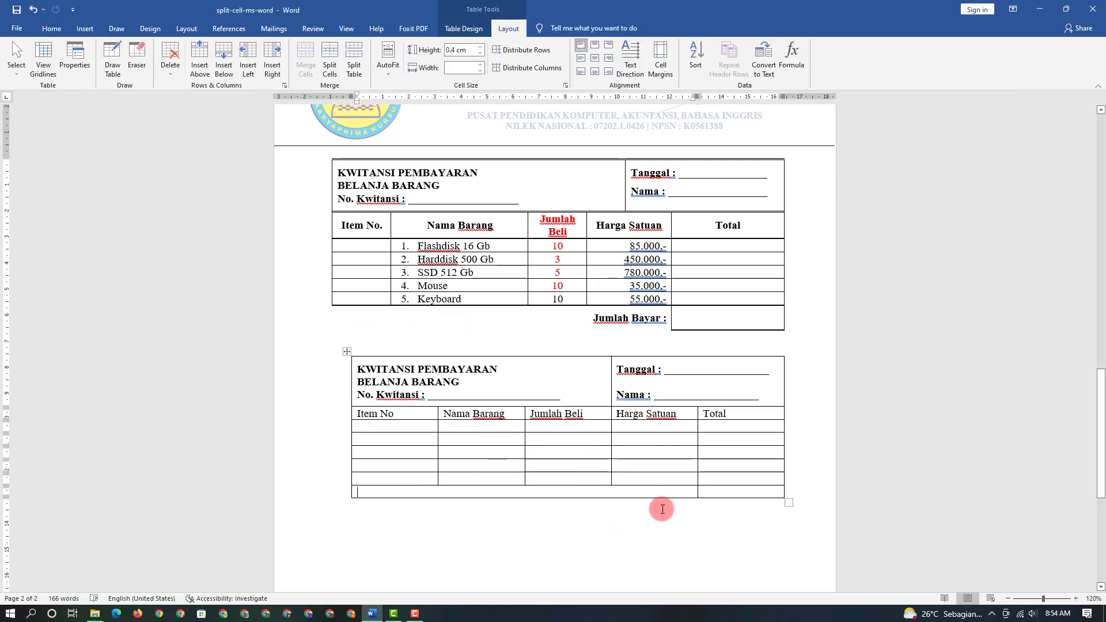
pyautogui.click(608, 58)
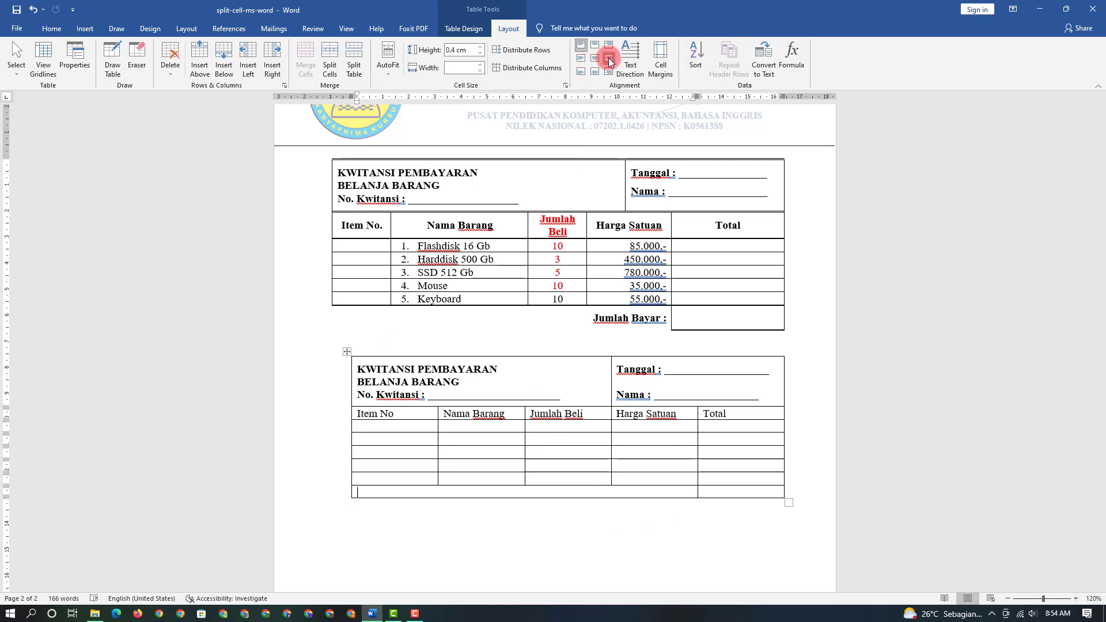
pyautogui.click(680, 495)
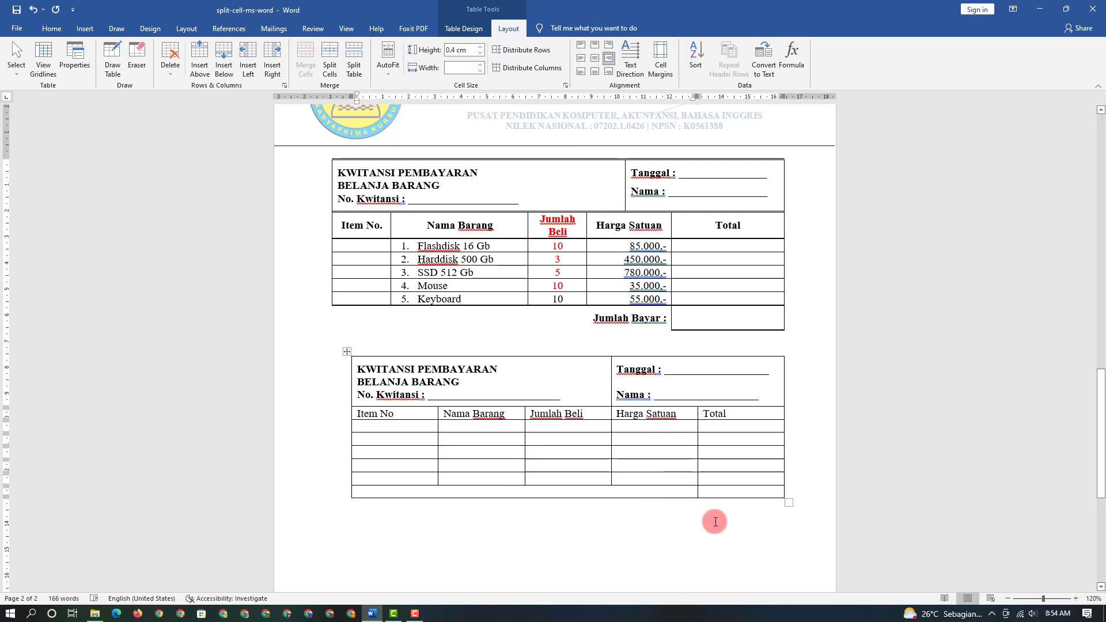
pyautogui.write('Jum;ah')
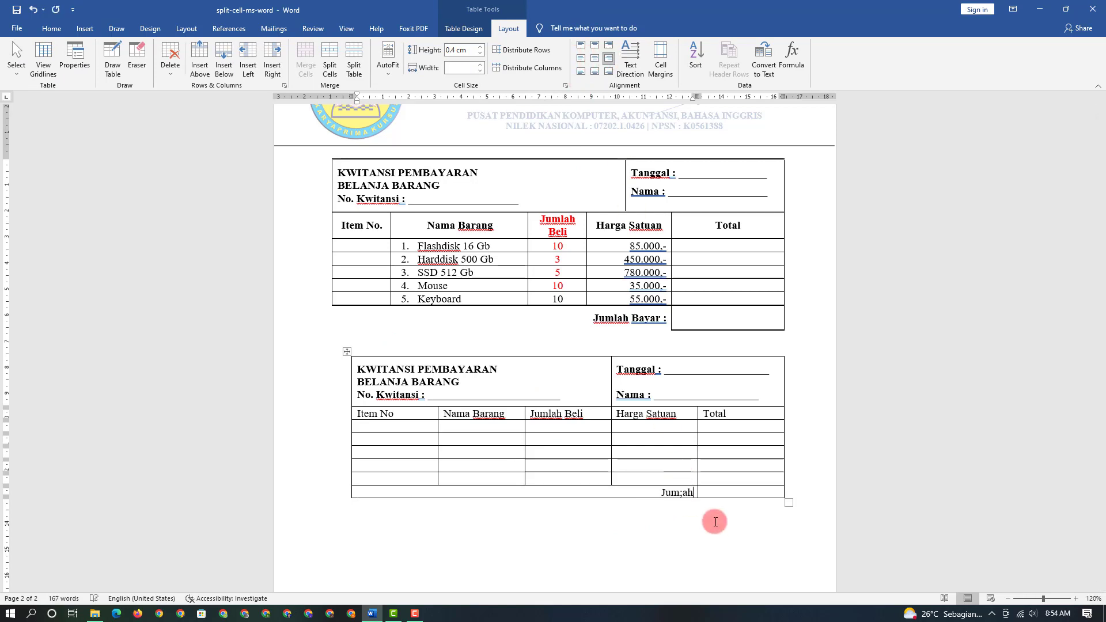
pyautogui.press('BackSpace')
pyautogui.write('lah Bayar')
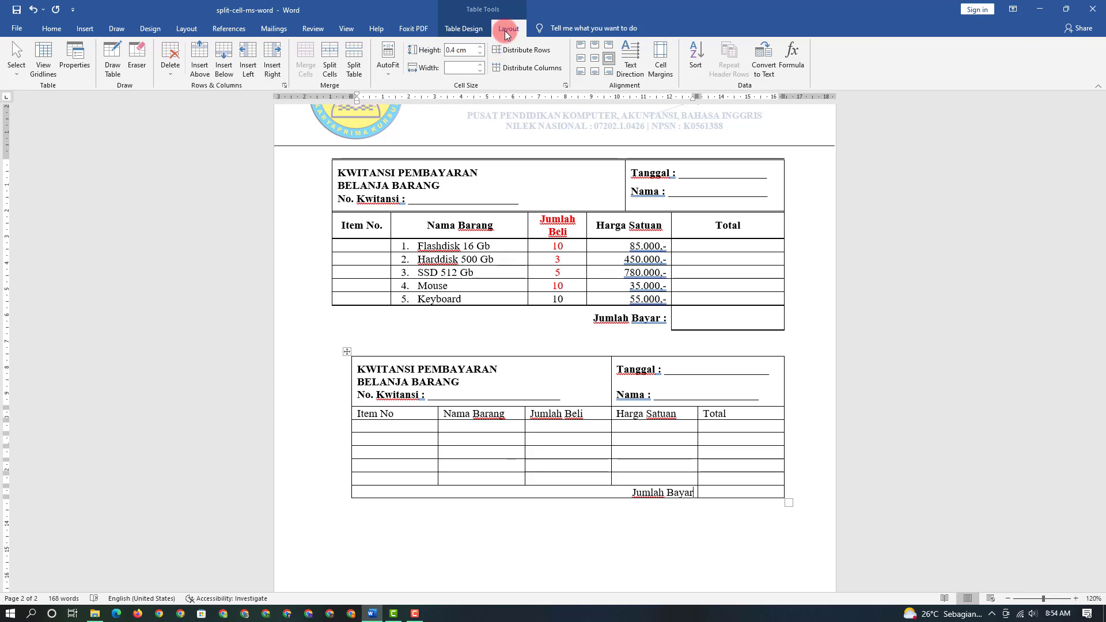
pyautogui.click(480, 29)
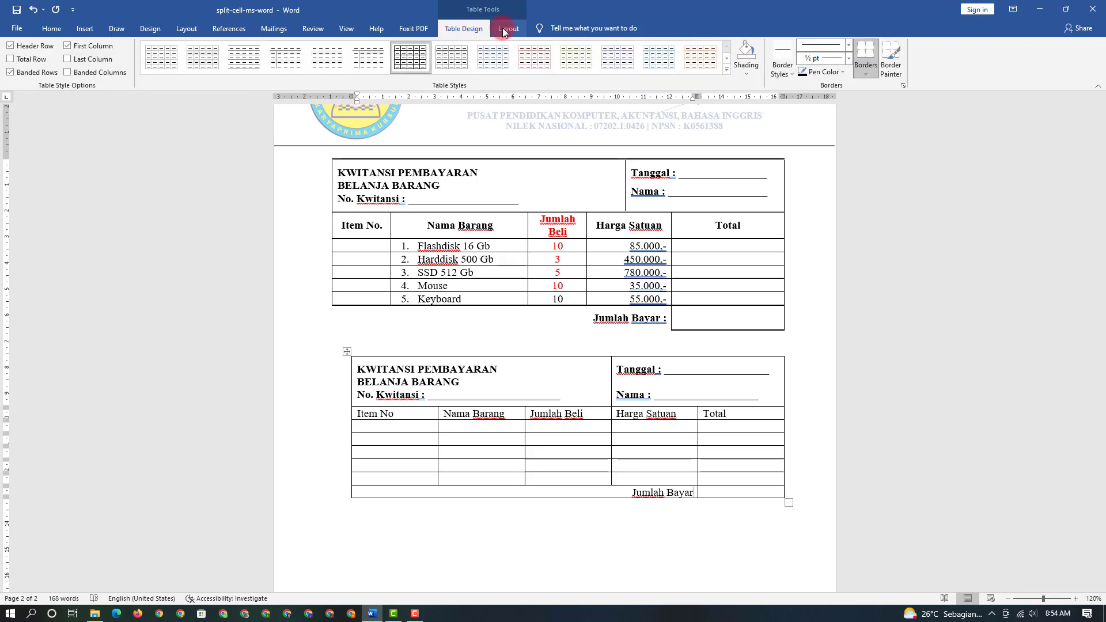
# - Turn off the Jumlah Bayar cell's bottom border in Borders and Shading and apply it
pyautogui.click(502, 27)
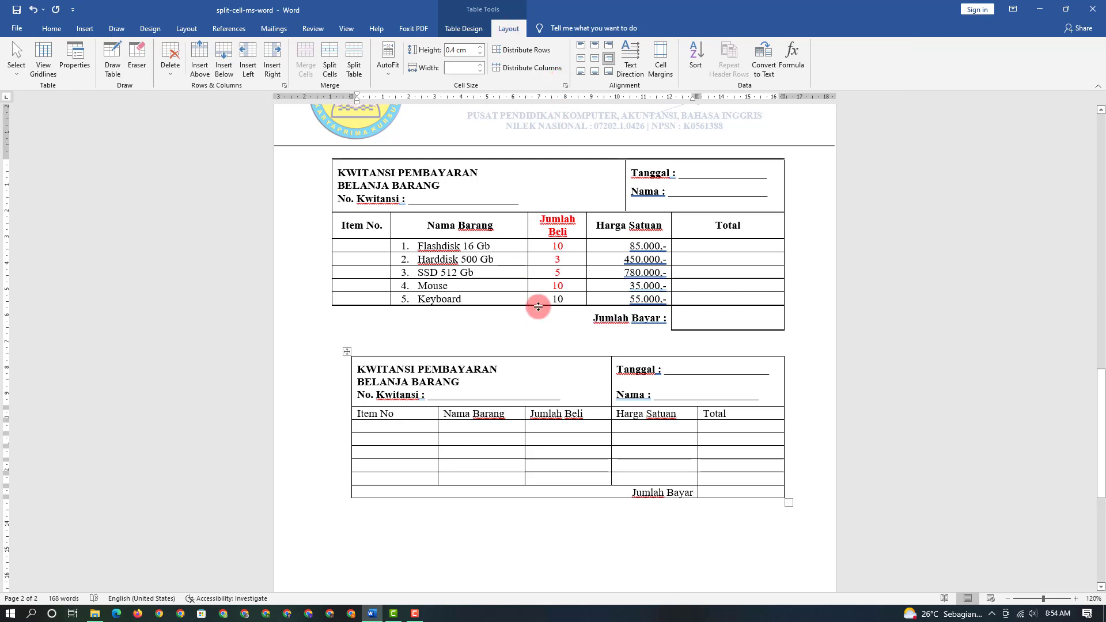
pyautogui.click(353, 494)
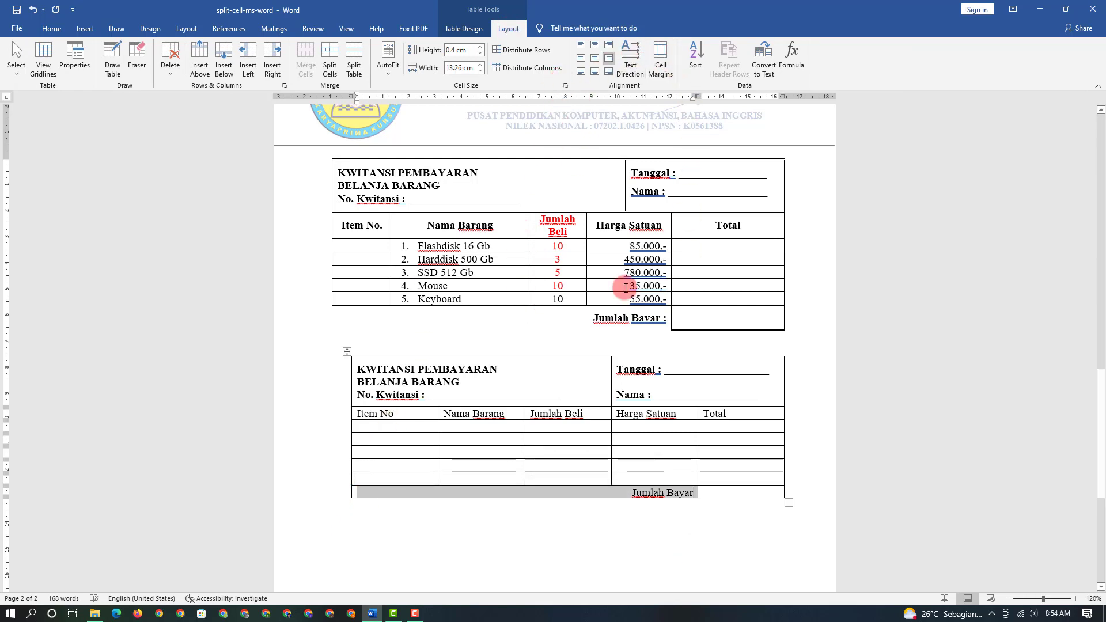
pyautogui.click(466, 28)
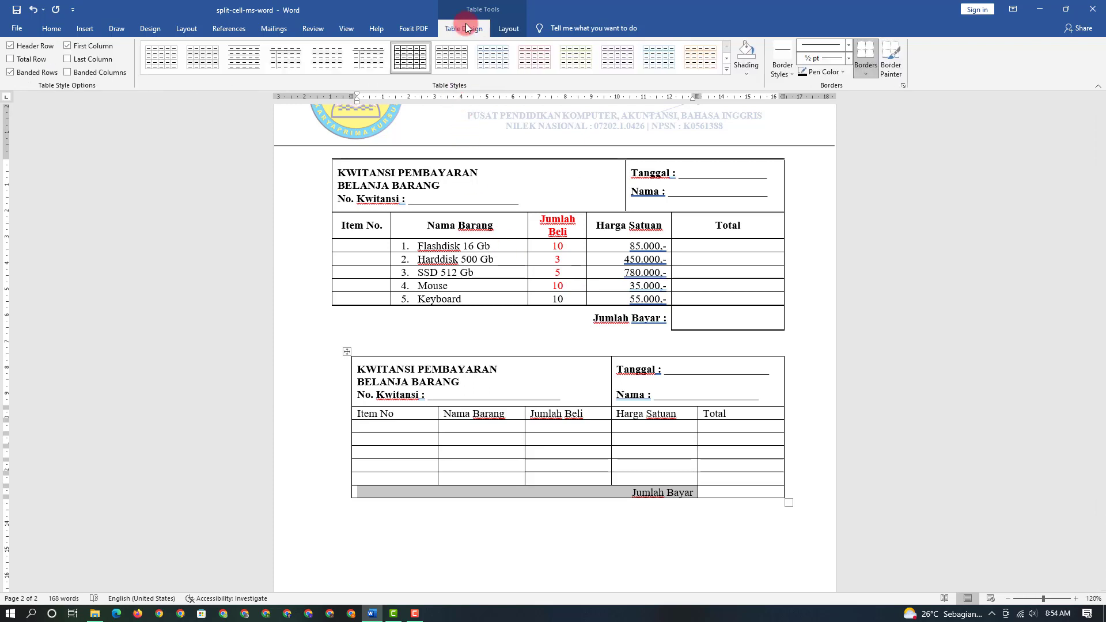
pyautogui.click(866, 74)
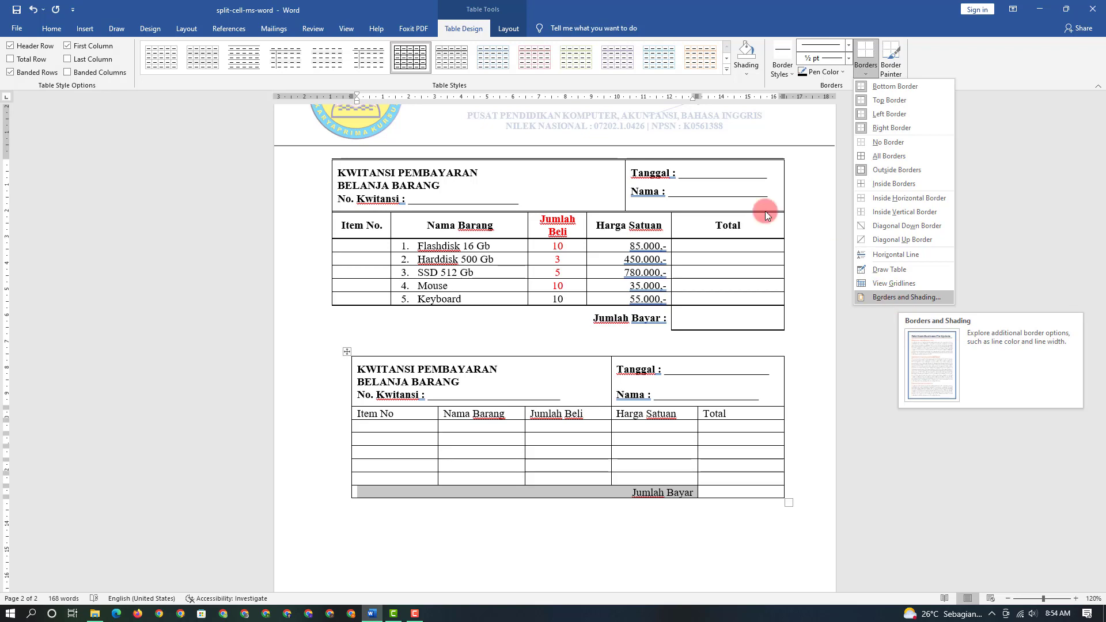
pyautogui.click(450, 28)
pyautogui.click(865, 80)
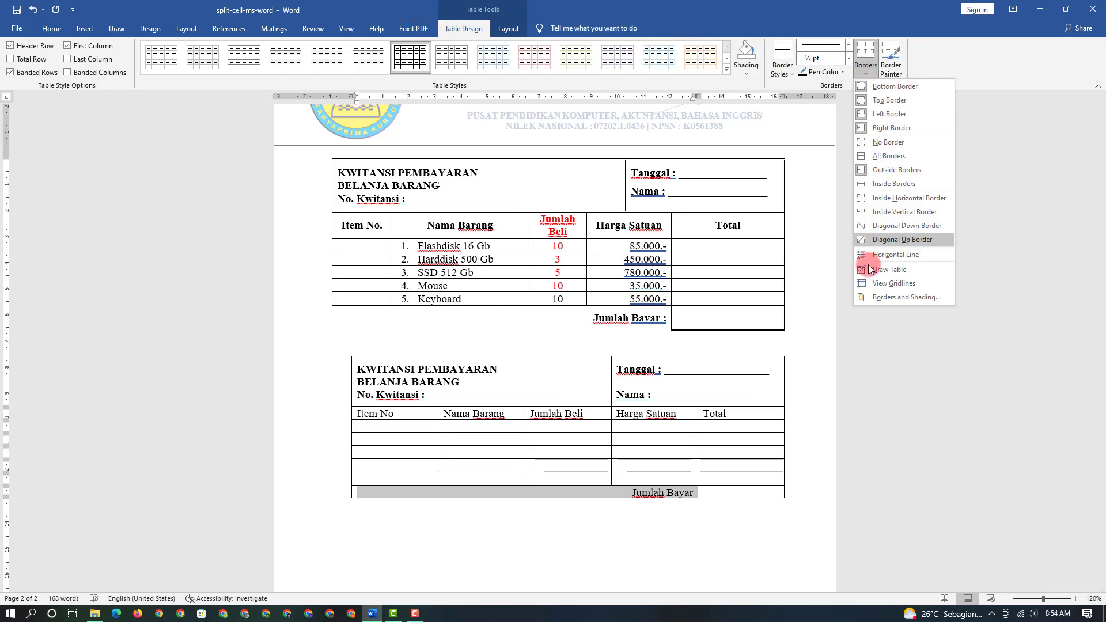
pyautogui.click(871, 301)
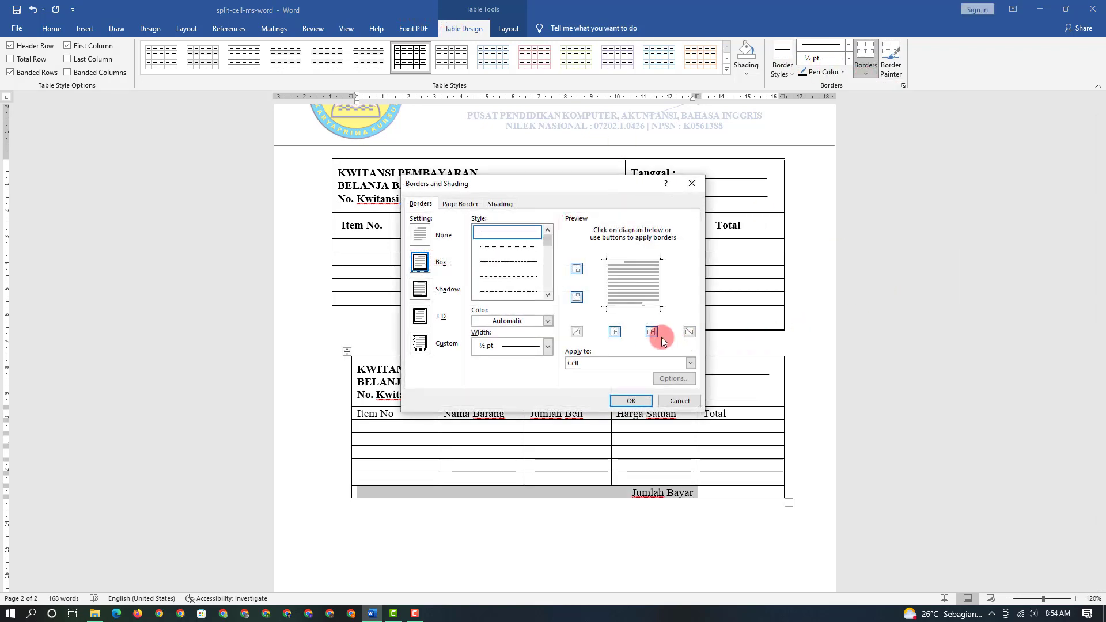
pyautogui.moveTo(612, 183)
pyautogui.mouseDown()
pyautogui.moveTo(792, 143)
pyautogui.moveTo(790, 125)
pyautogui.mouseUp()
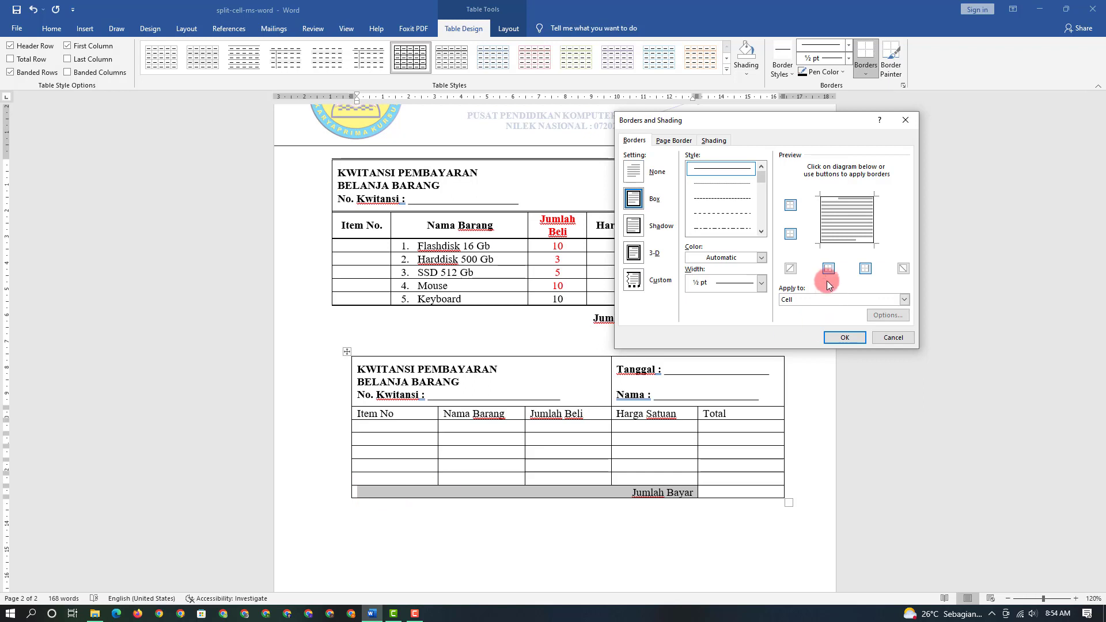
pyautogui.click(819, 221)
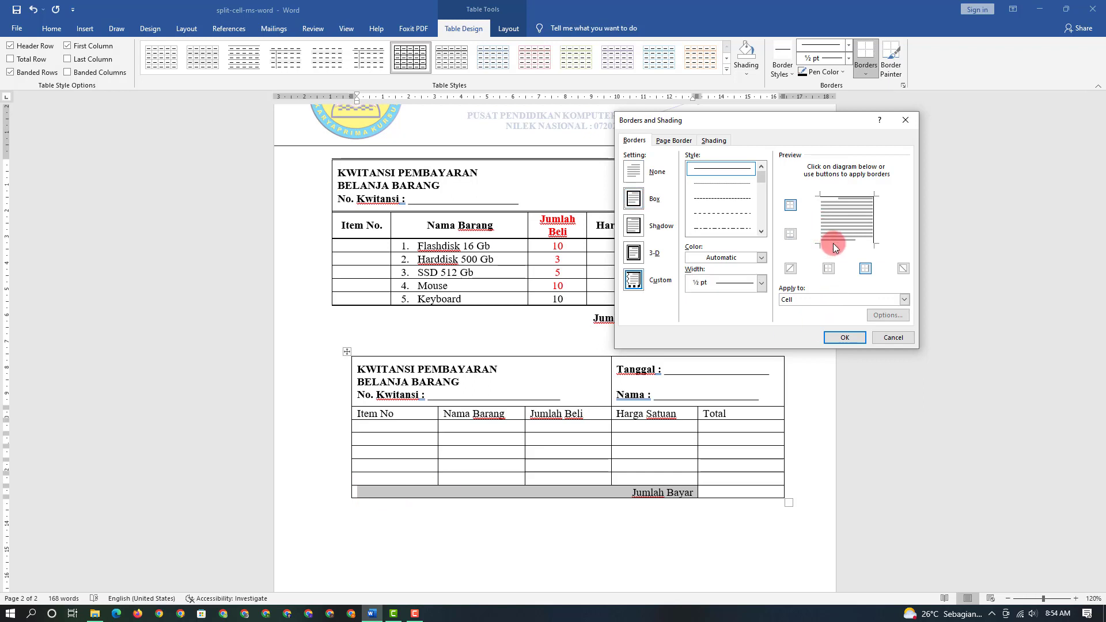
pyautogui.click(860, 342)
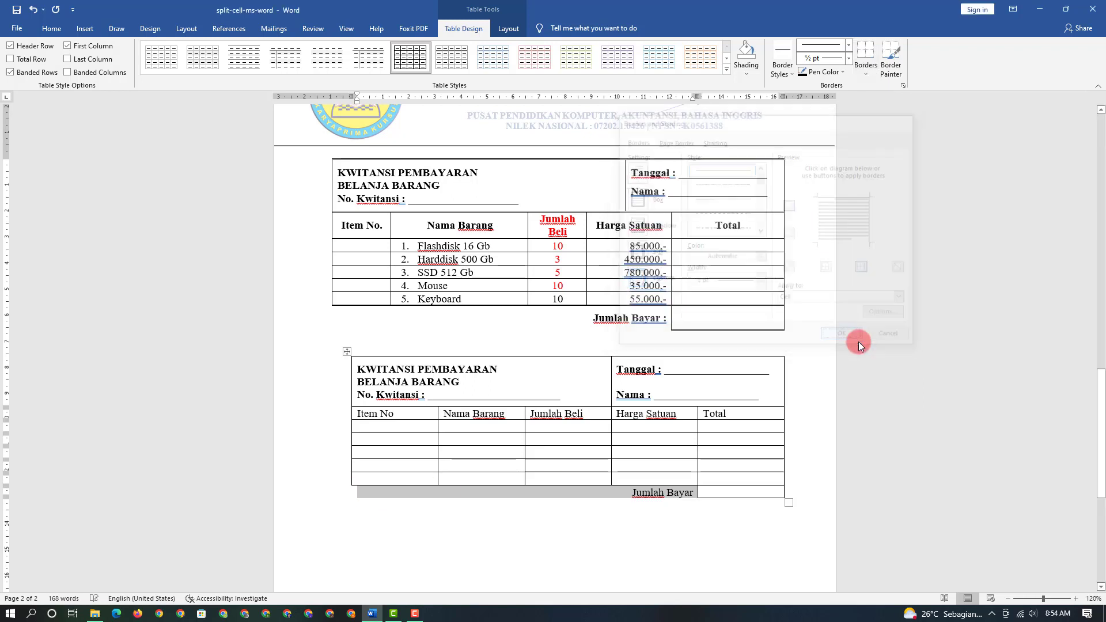
pyautogui.click(711, 553)
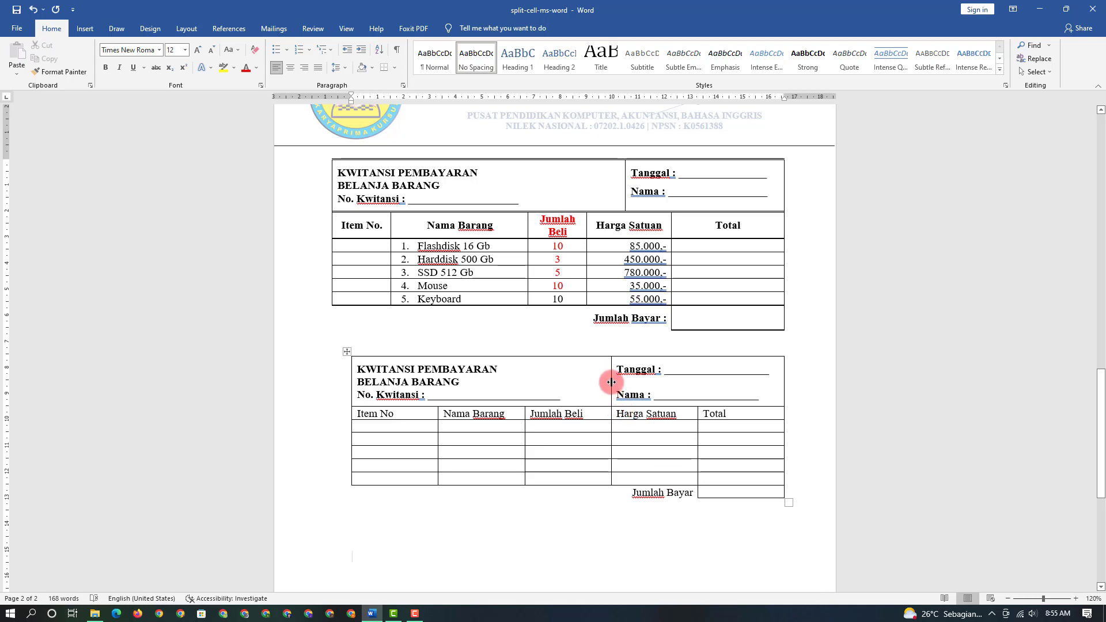
# - Drag the Tanggal/Nama cell's left border right to narrow the cell and widen the heading cell
pyautogui.moveTo(611, 382)
pyautogui.mouseDown()
pyautogui.moveTo(632, 382)
pyautogui.moveTo(611, 374)
pyautogui.mouseUp()
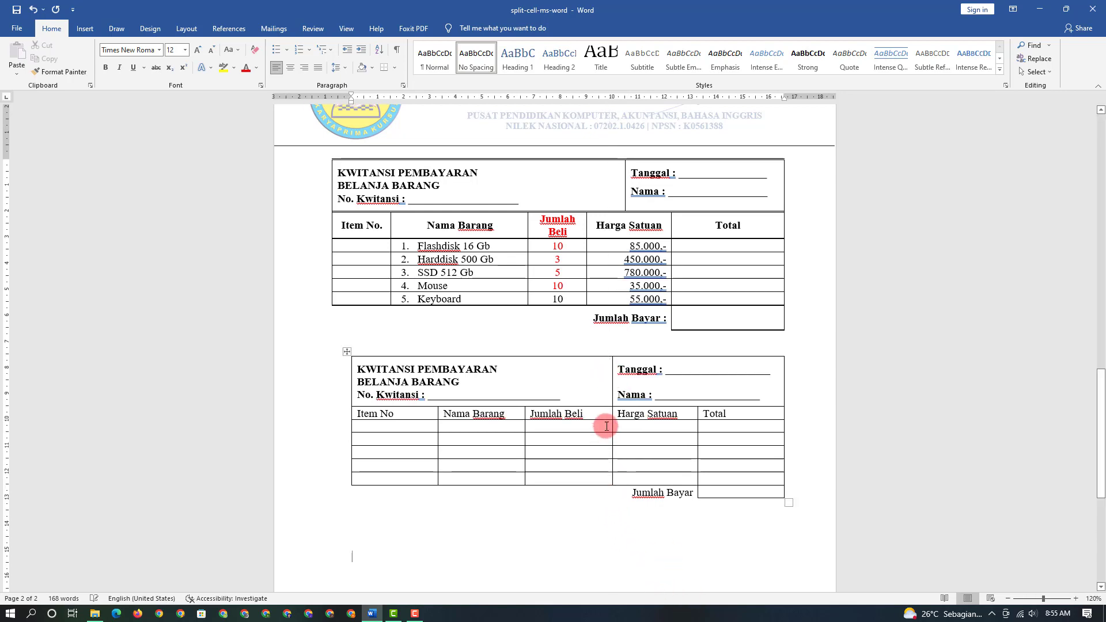
pyautogui.click(614, 397)
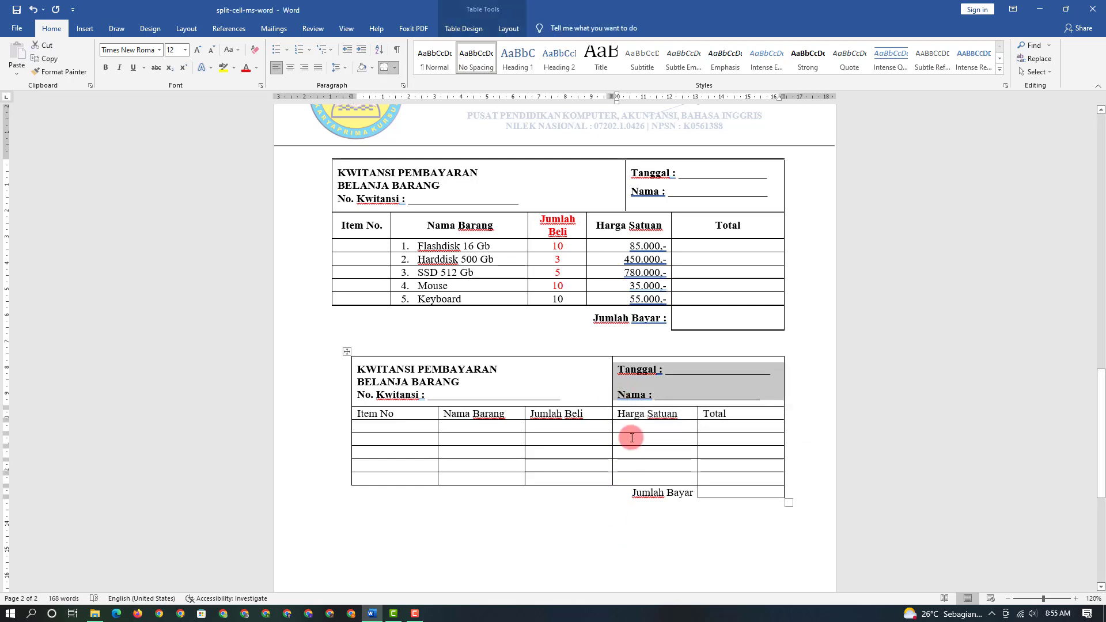
pyautogui.click(650, 389)
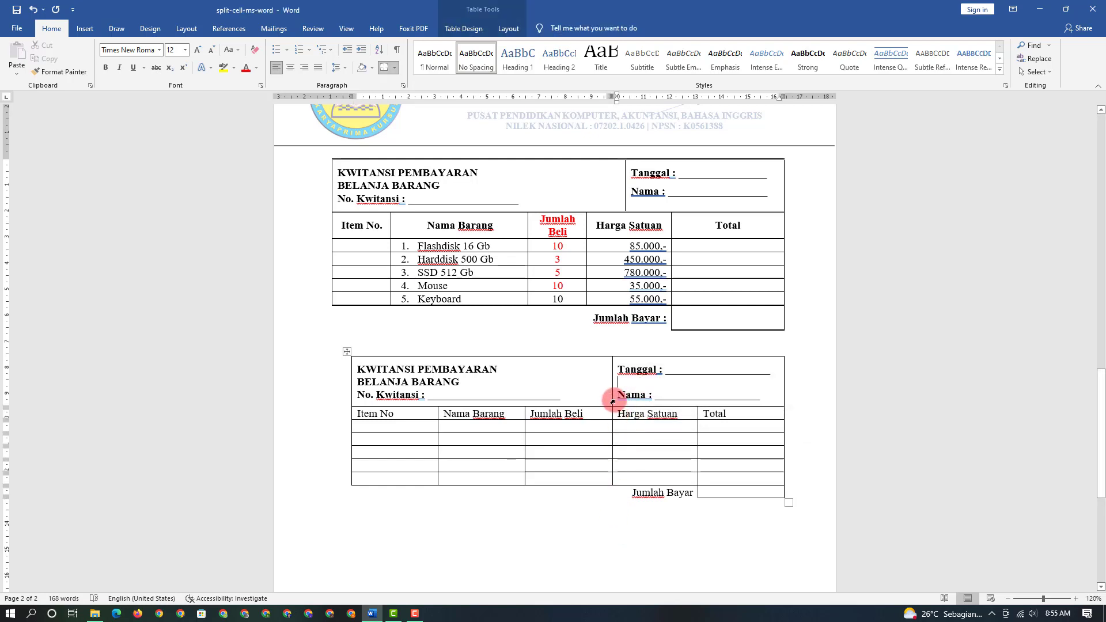
pyautogui.click(612, 402)
pyautogui.moveTo(612, 375); pyautogui.dragTo(651, 377)
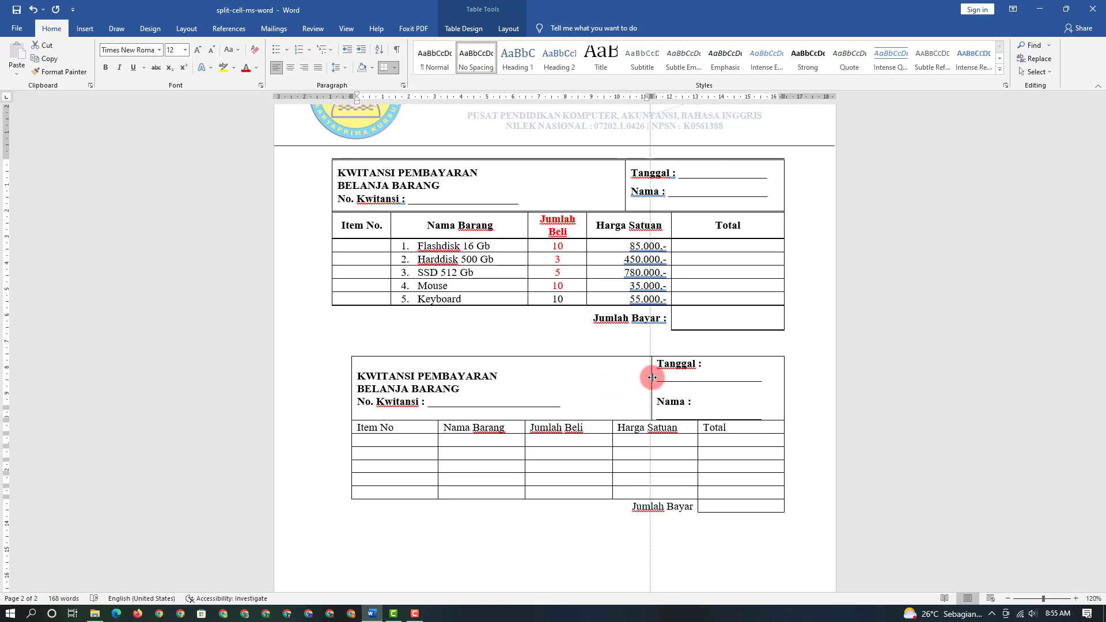
# - Shorten the underscore blanks after Nama : and Tanggal : so each label fits on one line
pyautogui.click(772, 418)
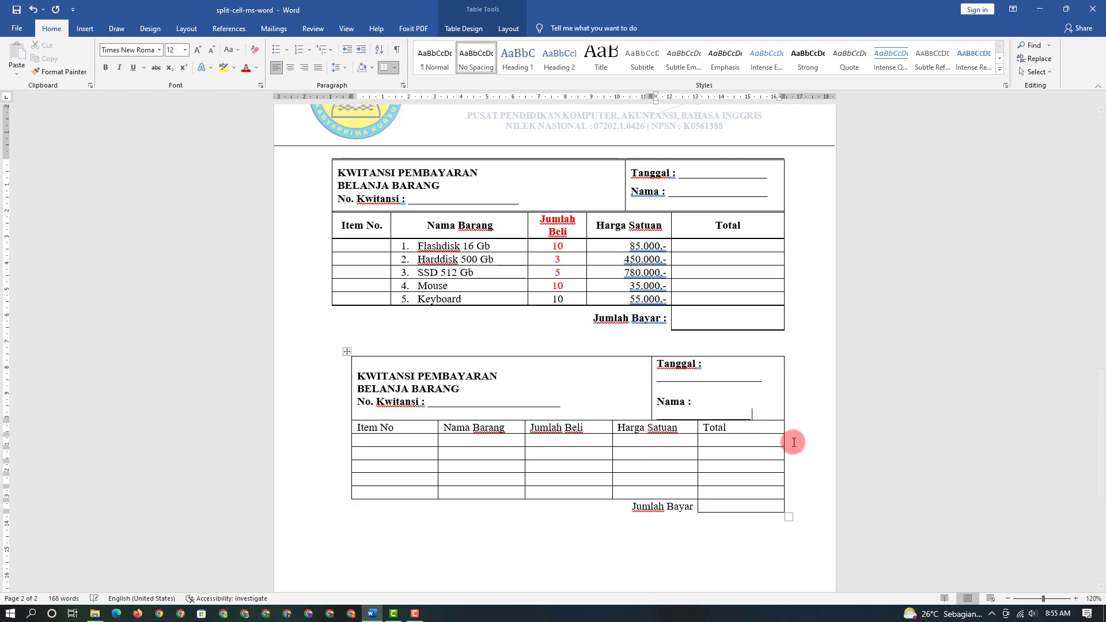
pyautogui.press('BackSpace')
pyautogui.press('BackSpace')
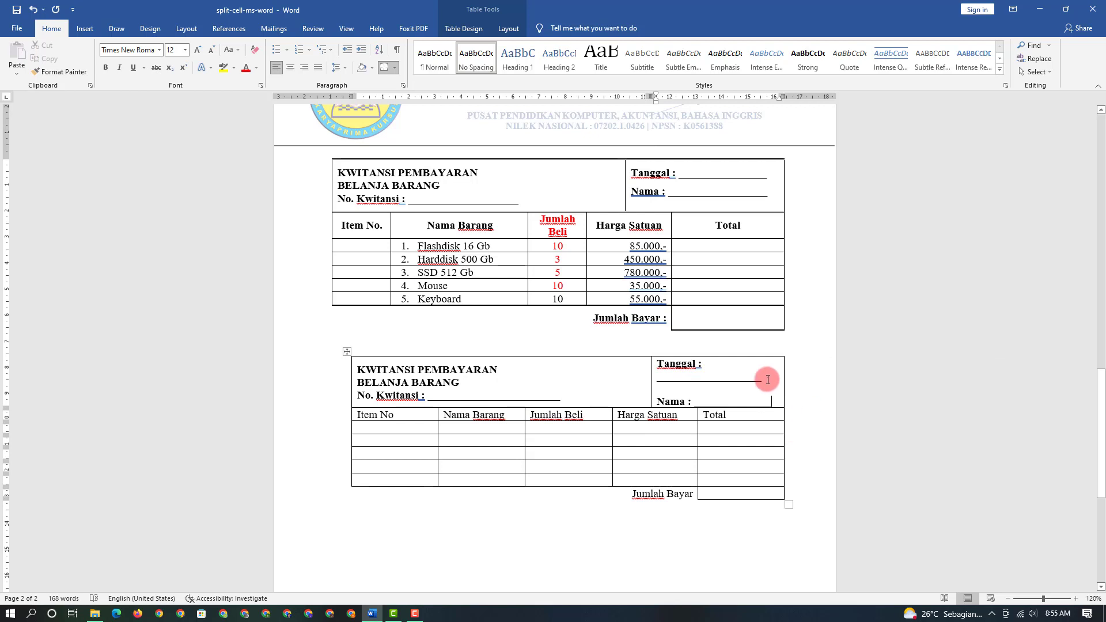
pyautogui.click(768, 377)
pyautogui.press('BackSpace')
pyautogui.press('BackSpace')
pyautogui.press('BackSpace')
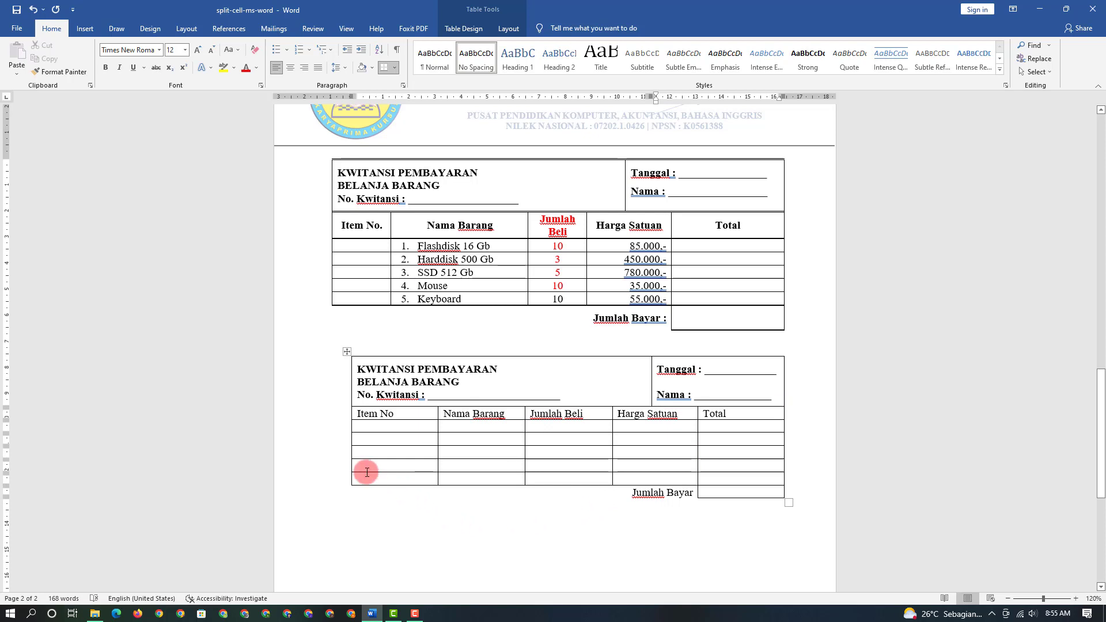
# - Center the header row labels, make the row taller, and split Jumlah Beli onto two lines
pyautogui.moveTo(352, 413); pyautogui.dragTo(740, 414)
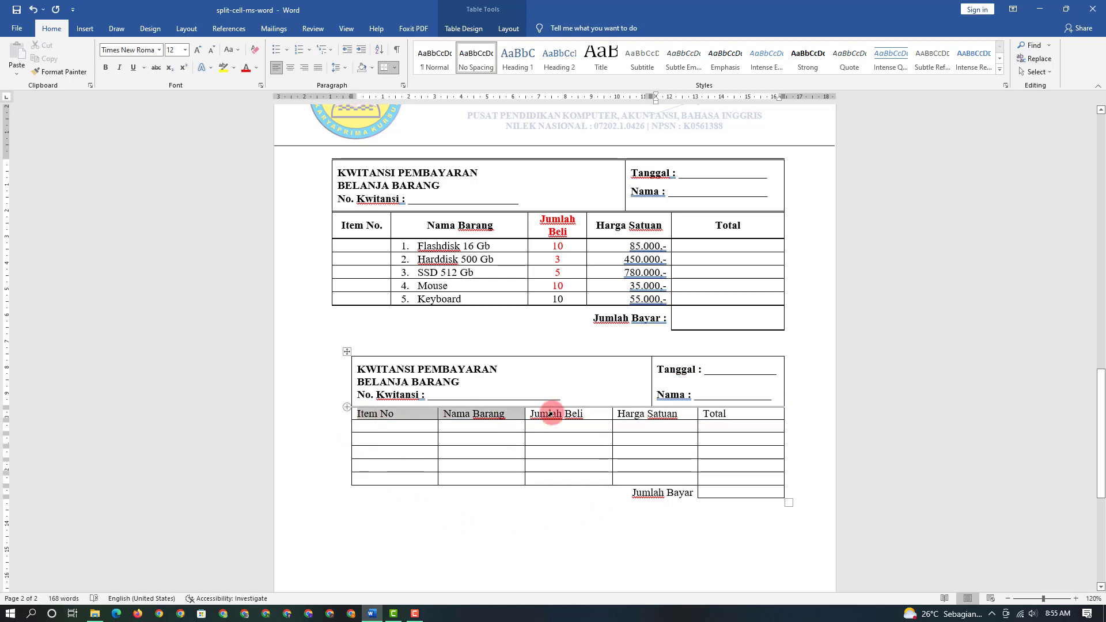
pyautogui.click(507, 29)
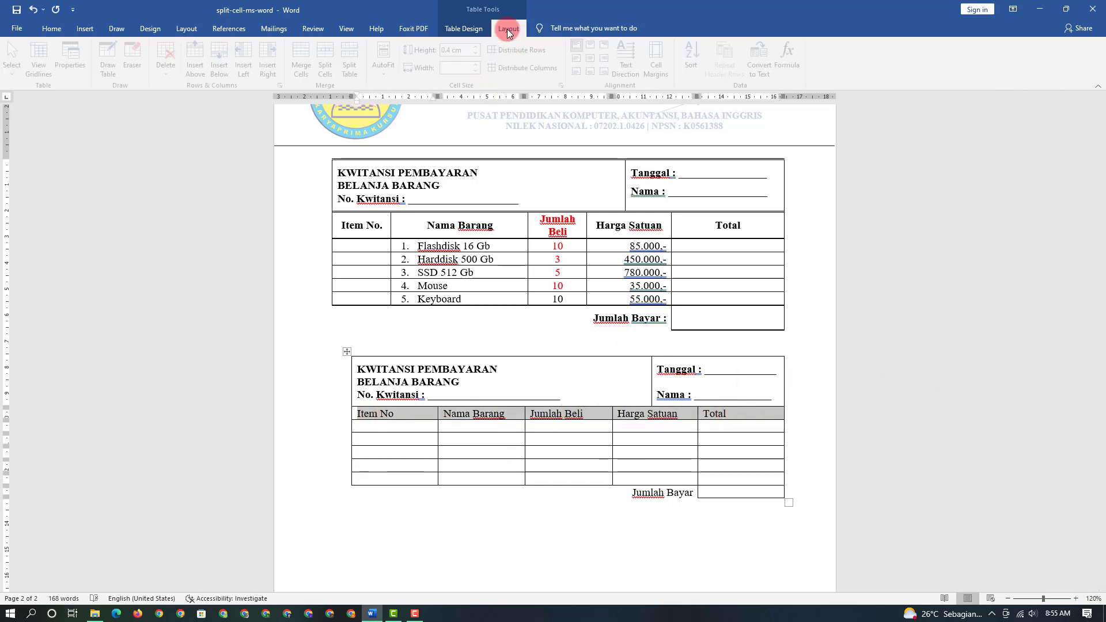
pyautogui.click(594, 56)
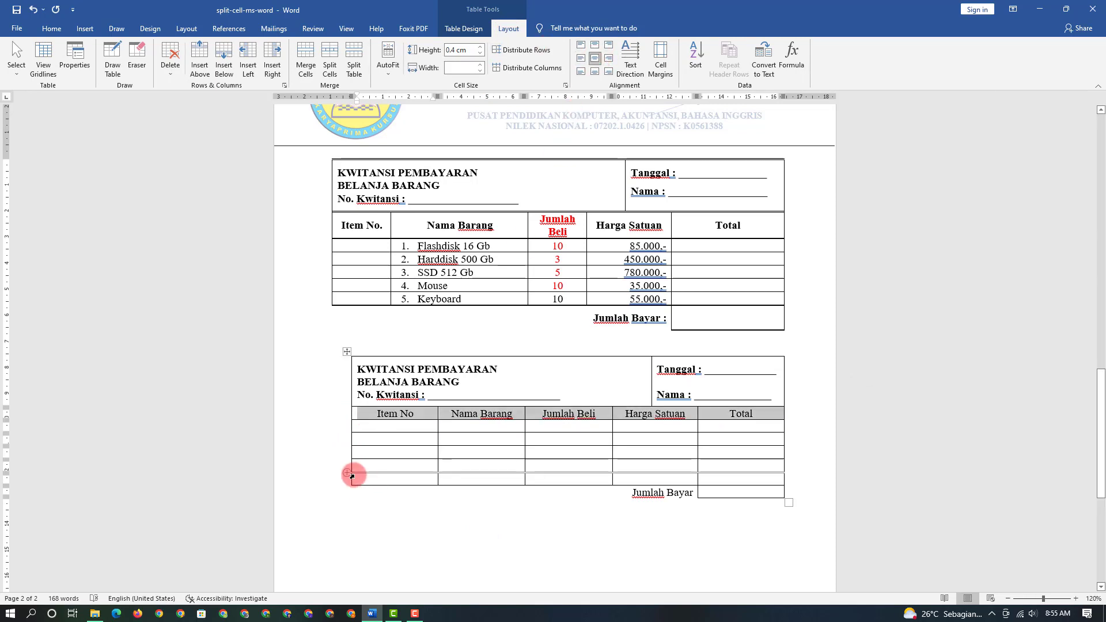
pyautogui.moveTo(388, 423); pyautogui.dragTo(388, 432)
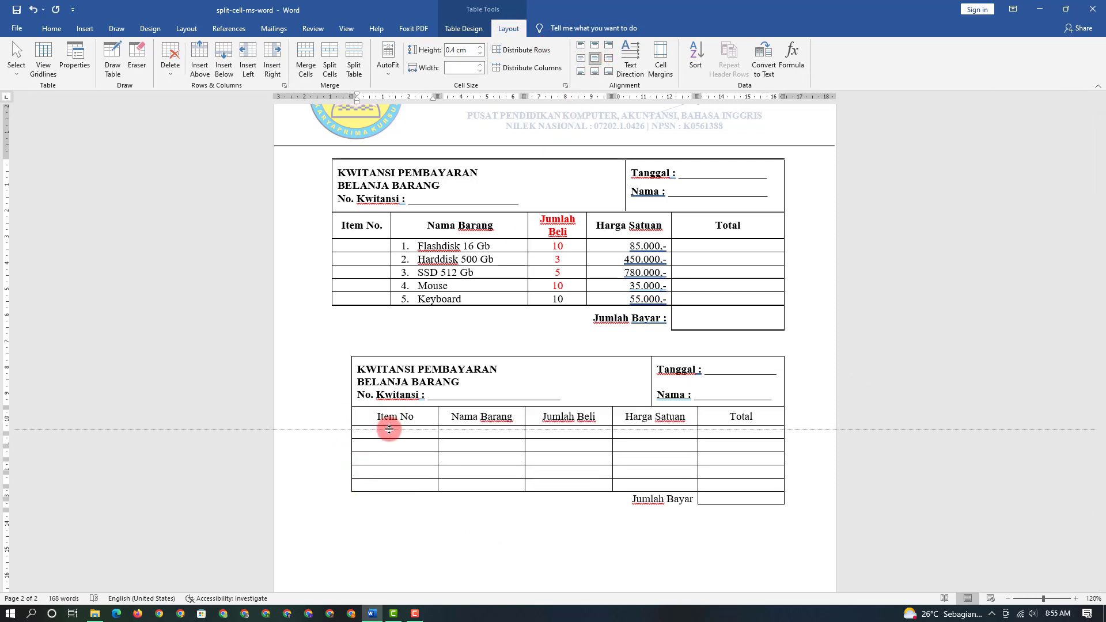
pyautogui.click(579, 427)
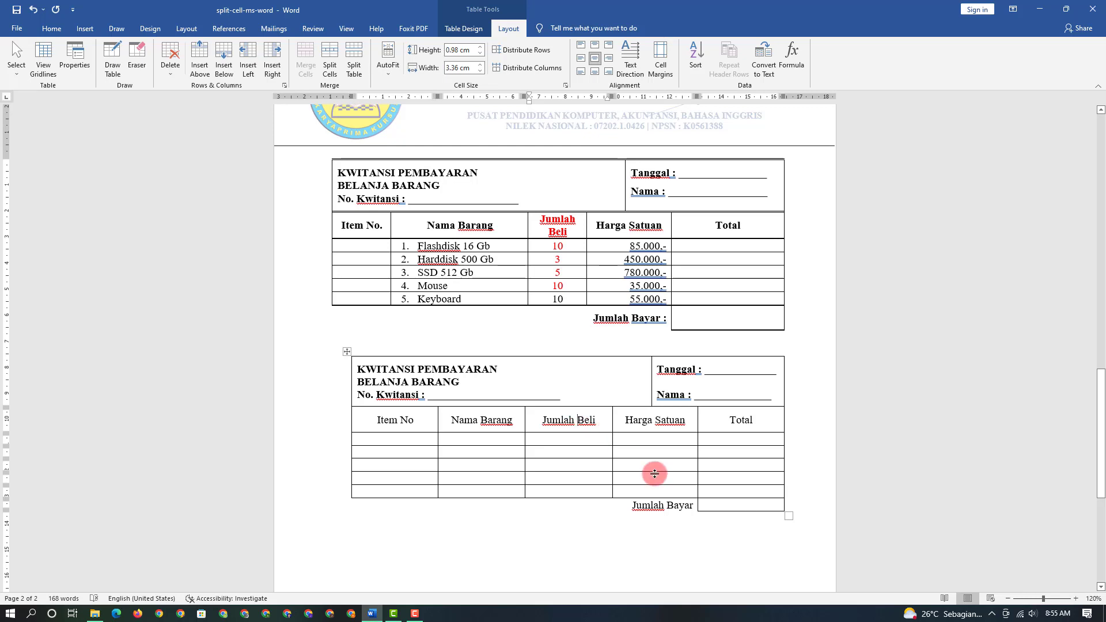
pyautogui.press('Return')
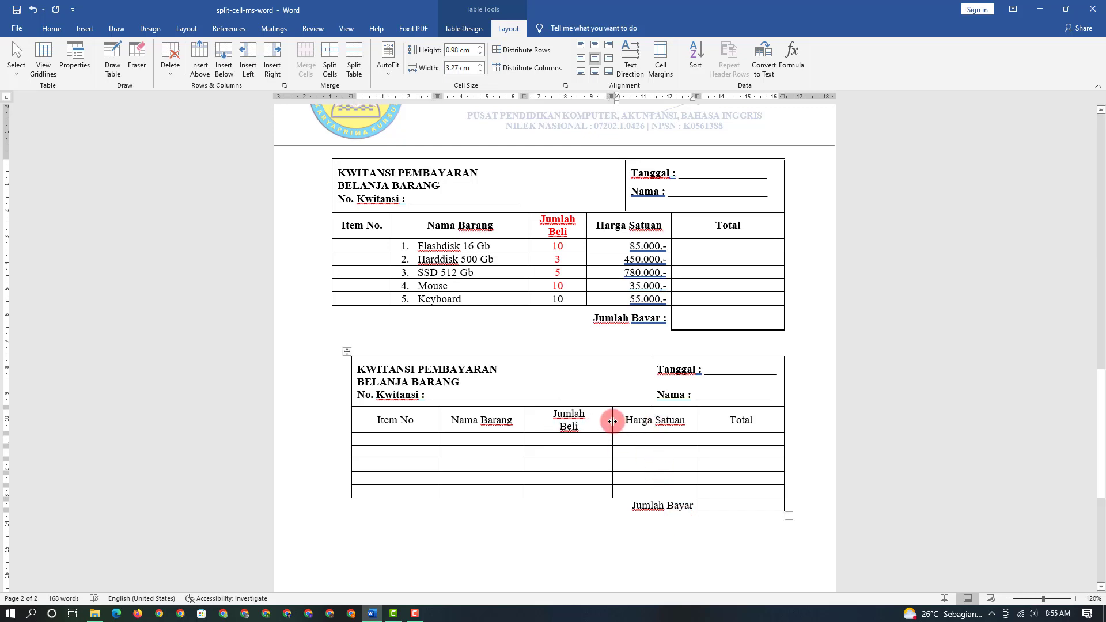
# - Narrow the Jumlah Beli and Item No columns and nudge the Harga Satuan–Total border left
pyautogui.moveTo(612, 421); pyautogui.dragTo(573, 421)
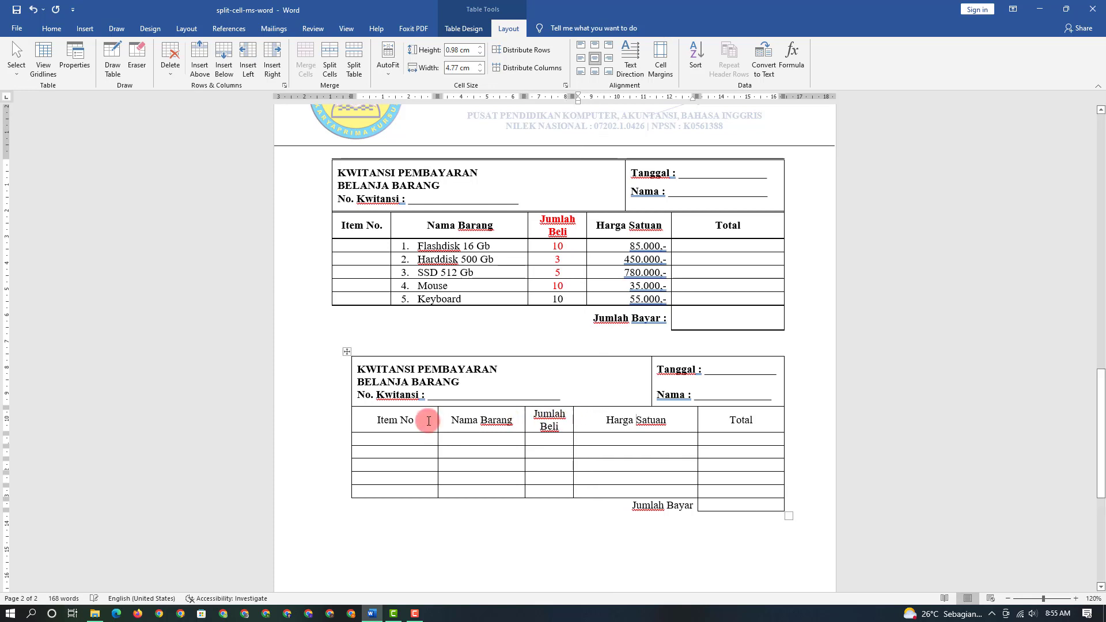
pyautogui.moveTo(437, 419); pyautogui.dragTo(390, 419)
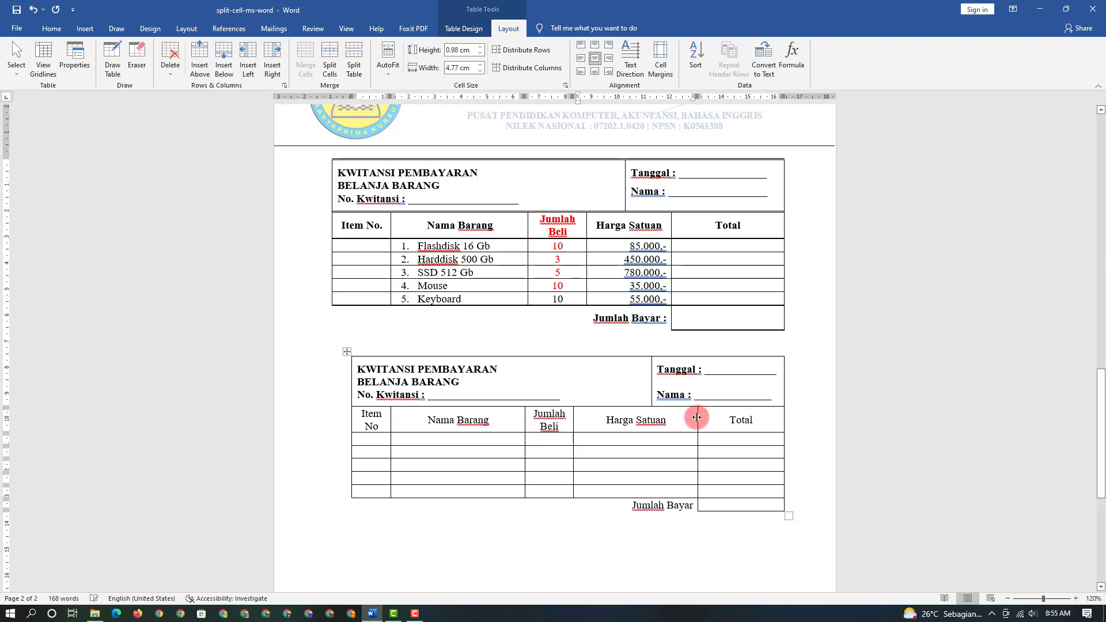
pyautogui.moveTo(696, 417); pyautogui.dragTo(690, 417)
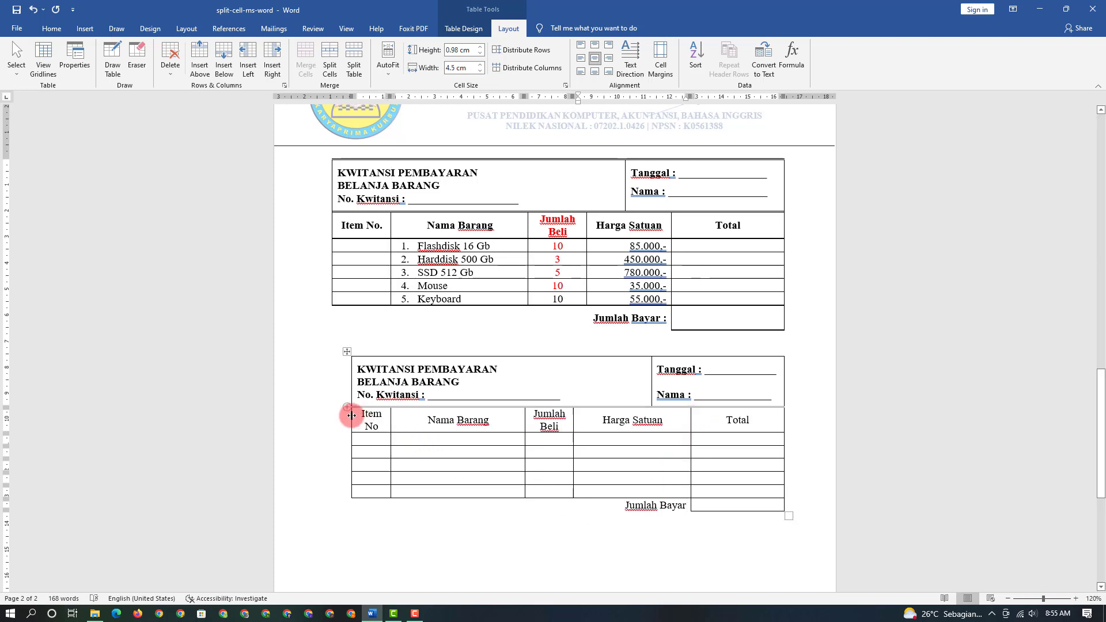
pyautogui.moveTo(354, 380); pyautogui.dragTo(737, 376)
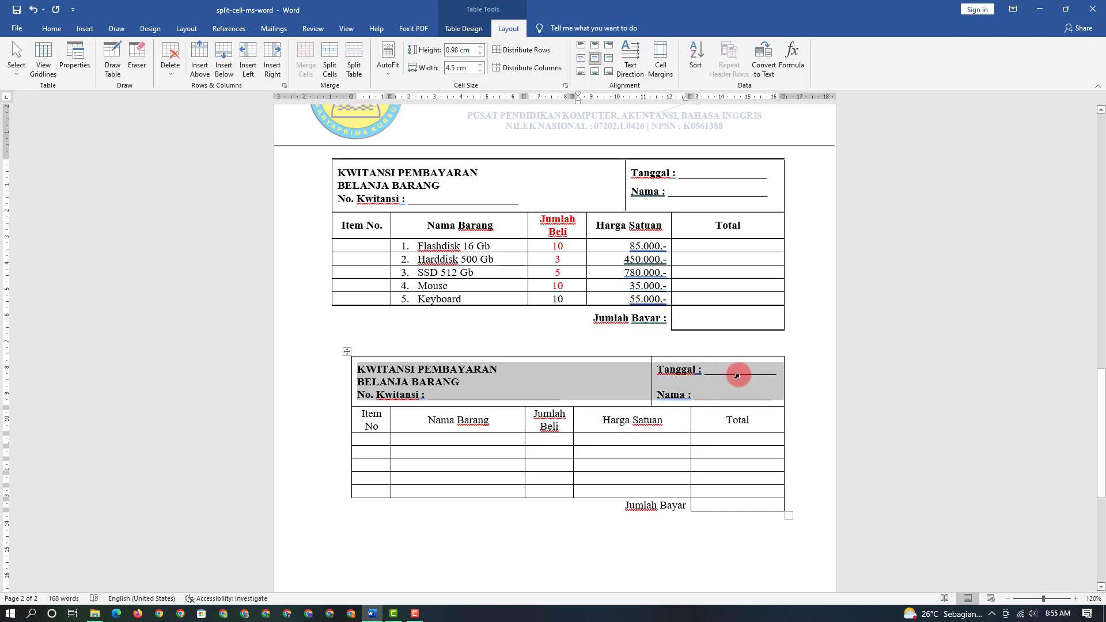
# - Shade the selected title row with the light red accent colour
pyautogui.click(459, 29)
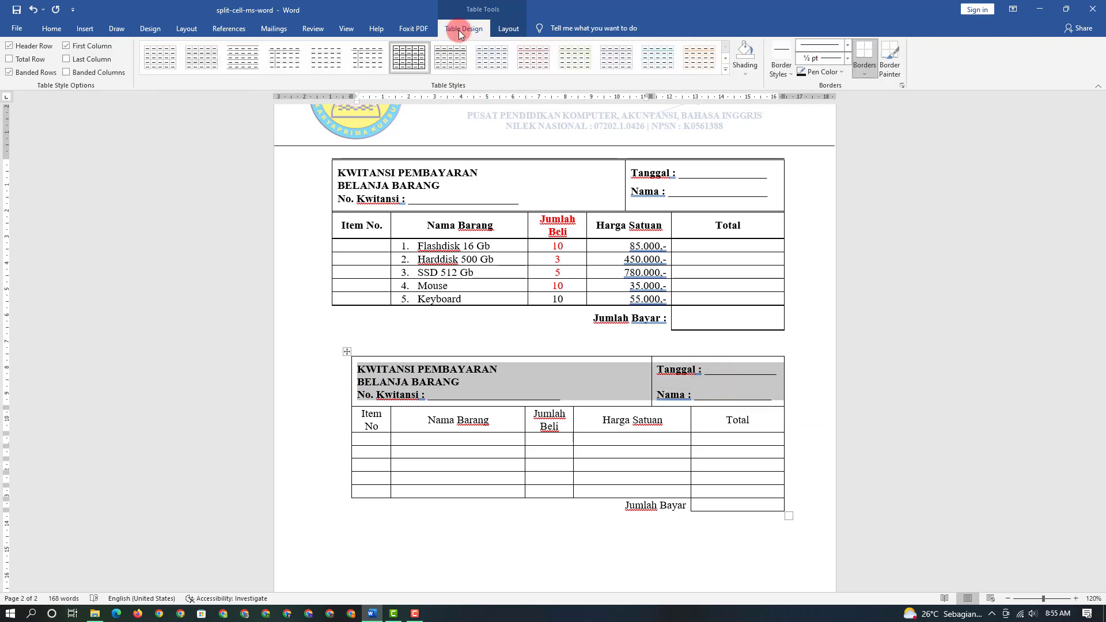
pyautogui.click(749, 70)
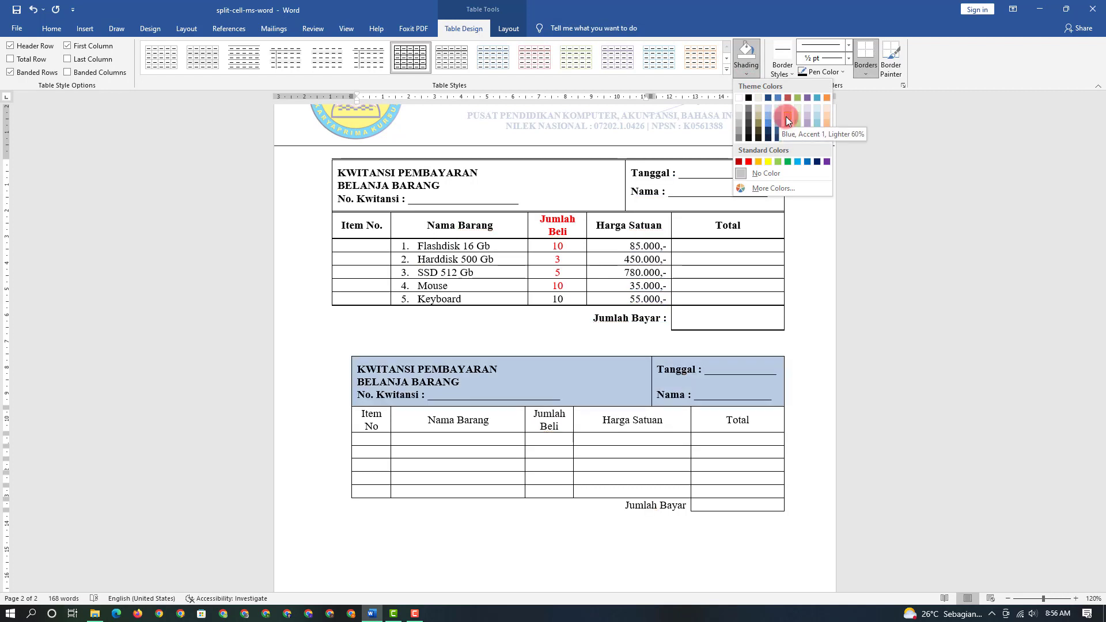
pyautogui.click(785, 117)
pyautogui.click(797, 545)
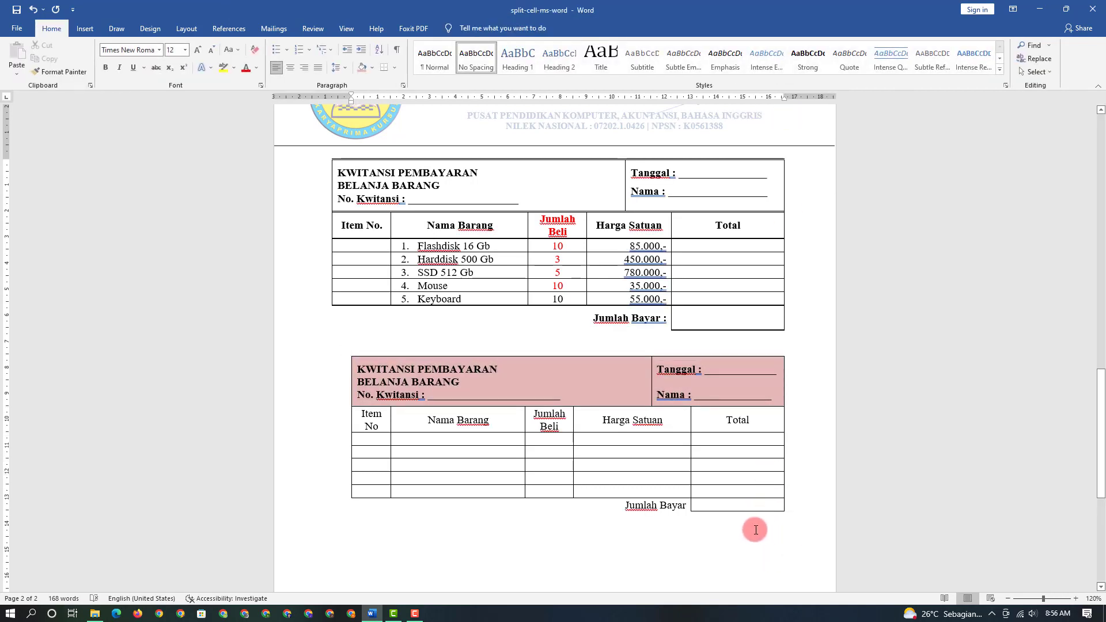
# - Make the column headings from Item No to Total bold
pyautogui.moveTo(359, 420); pyautogui.dragTo(740, 420)
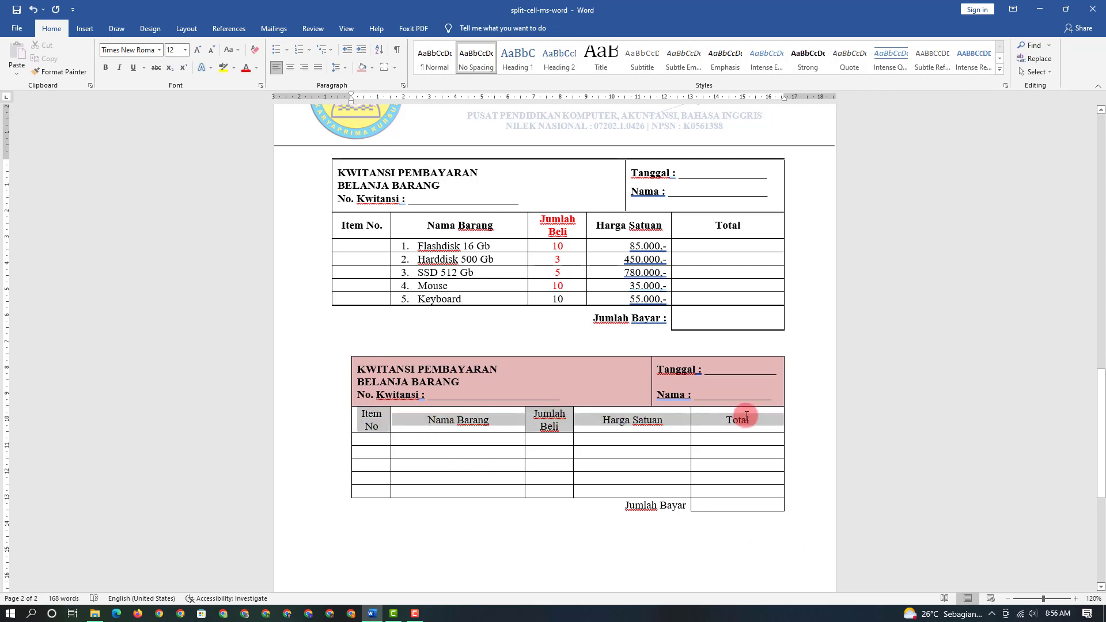
pyautogui.click(463, 29)
pyautogui.click(51, 28)
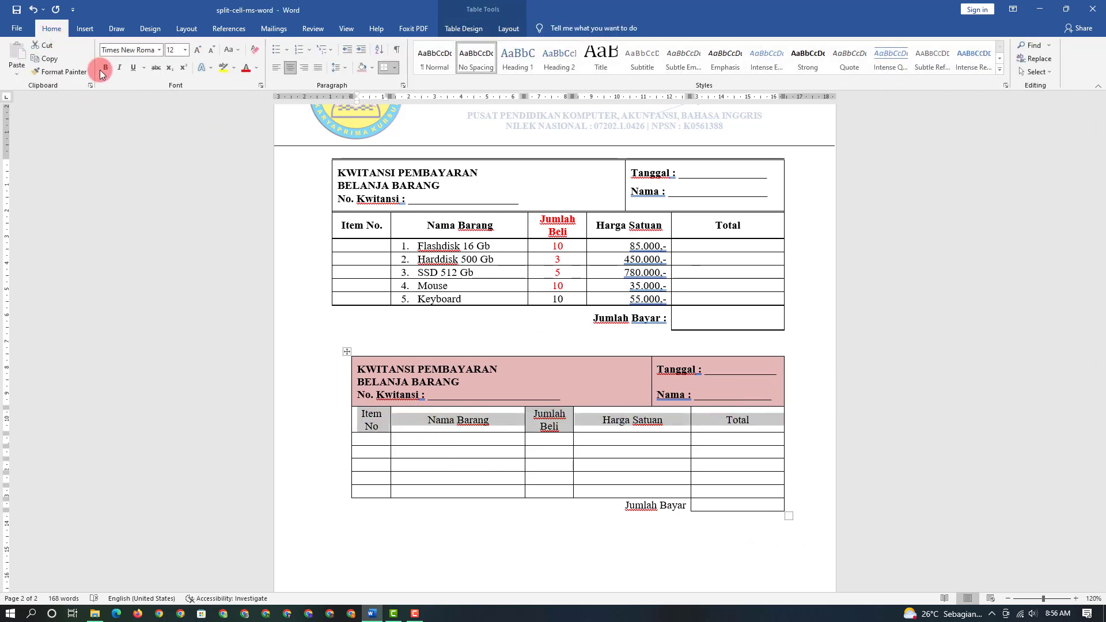
pyautogui.click(104, 70)
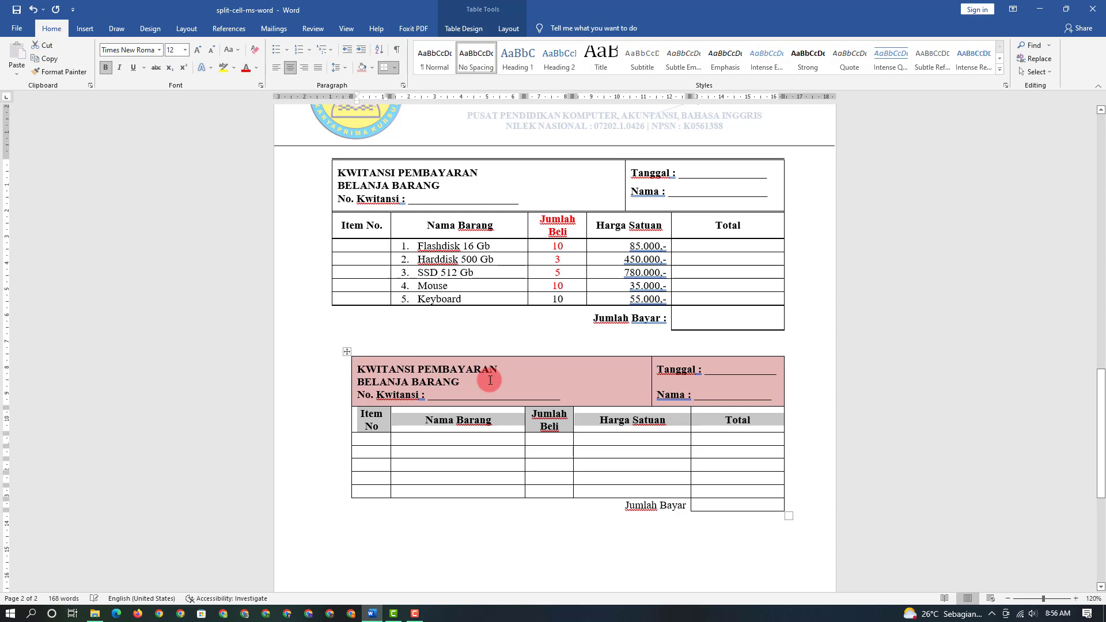
pyautogui.click(688, 478)
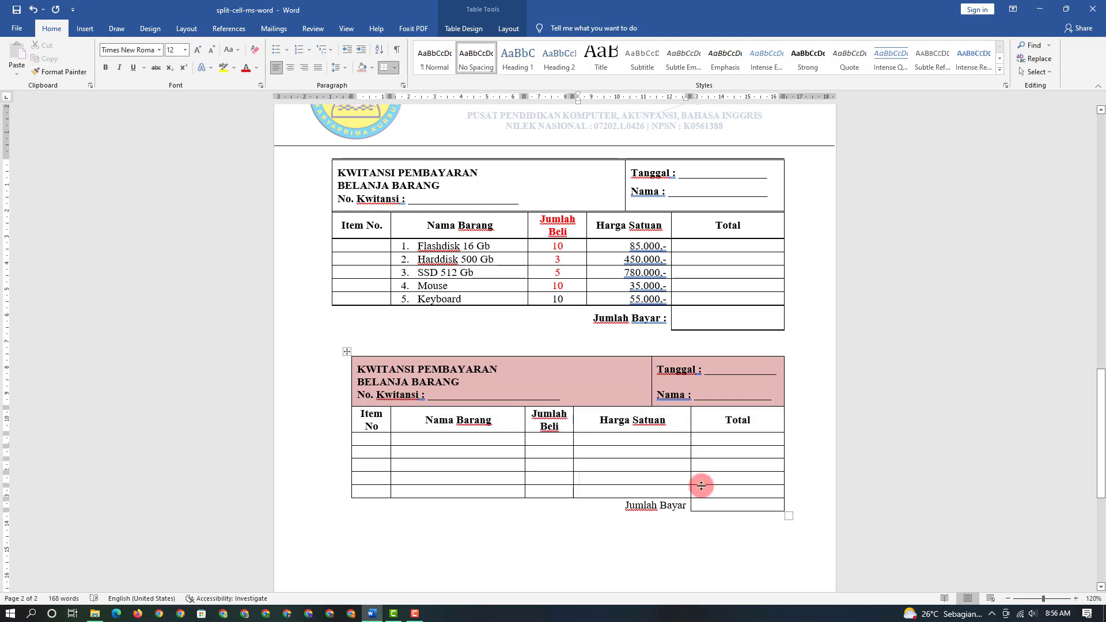
# - Enter Fdd, Hdd, SSD, Mouse and Key down the Nama Barang column, one per row
pyautogui.click(405, 437)
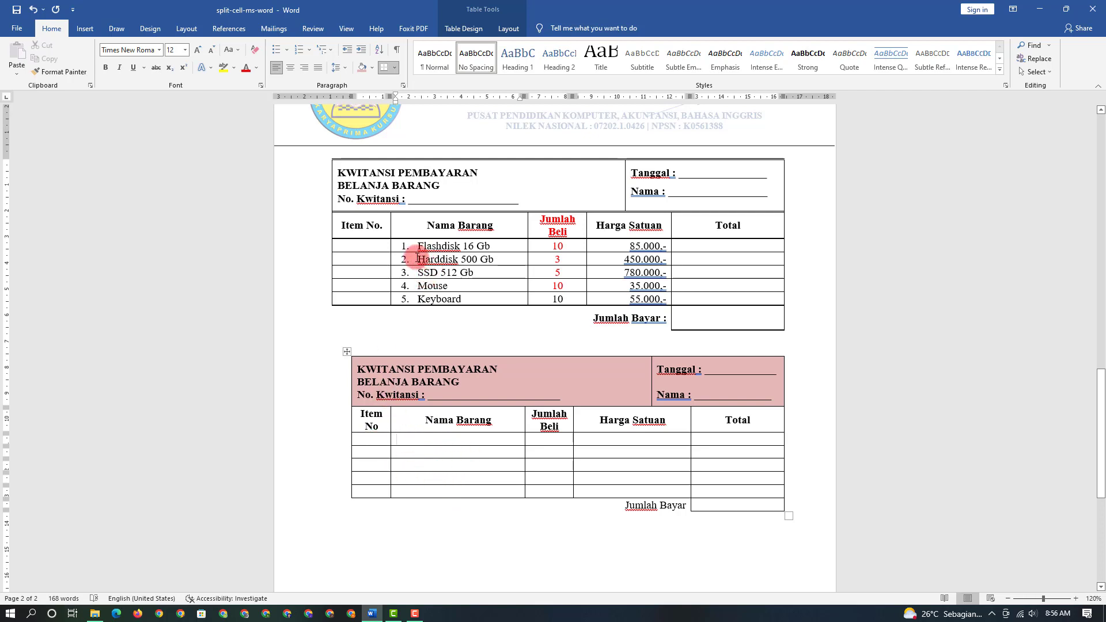
pyautogui.write('F')
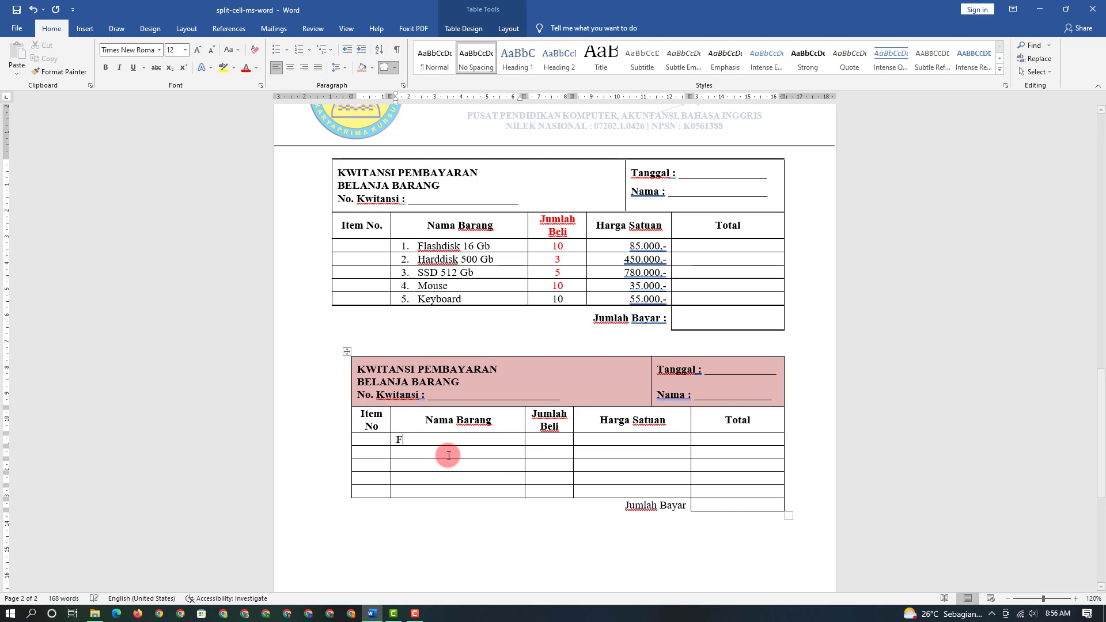
pyautogui.write('l')
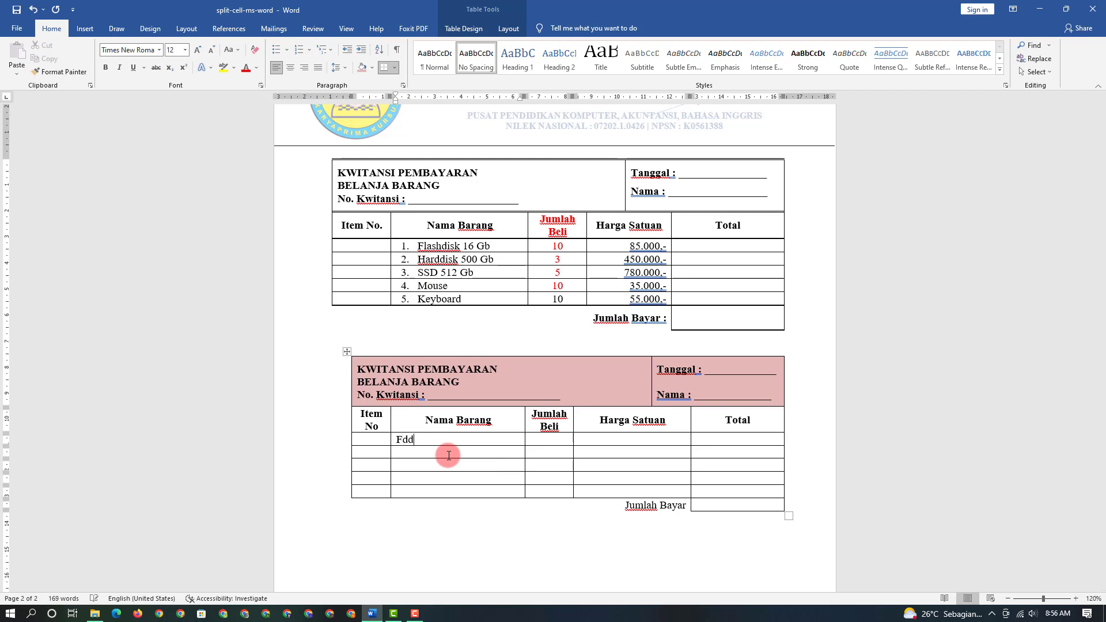
pyautogui.click(449, 456)
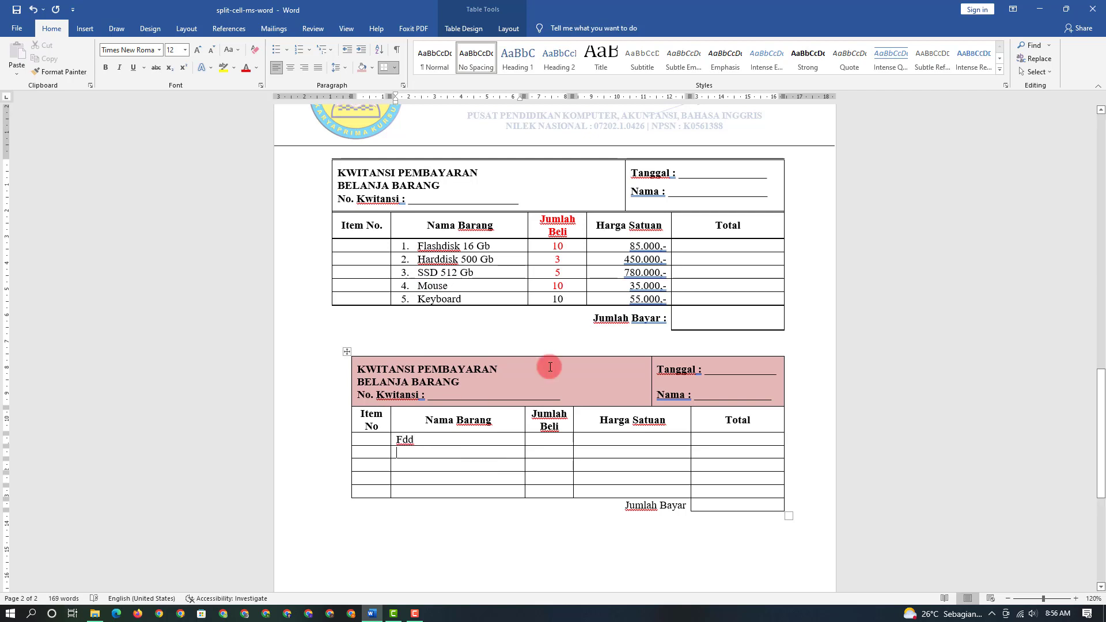
pyautogui.write('Hdd')
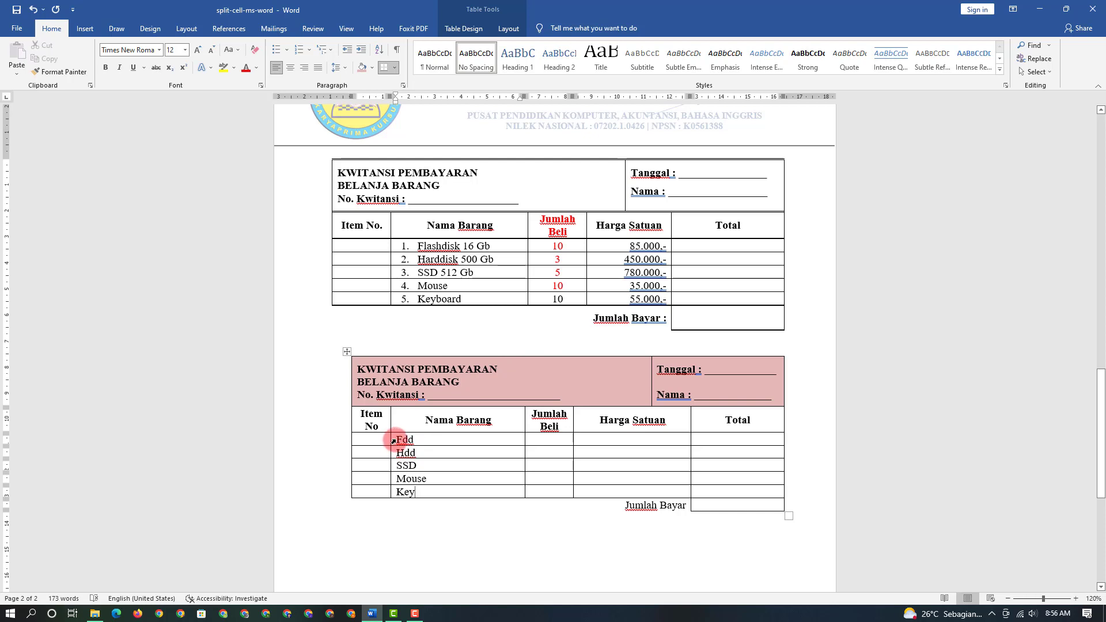
pyautogui.moveTo(392, 439); pyautogui.dragTo(397, 494)
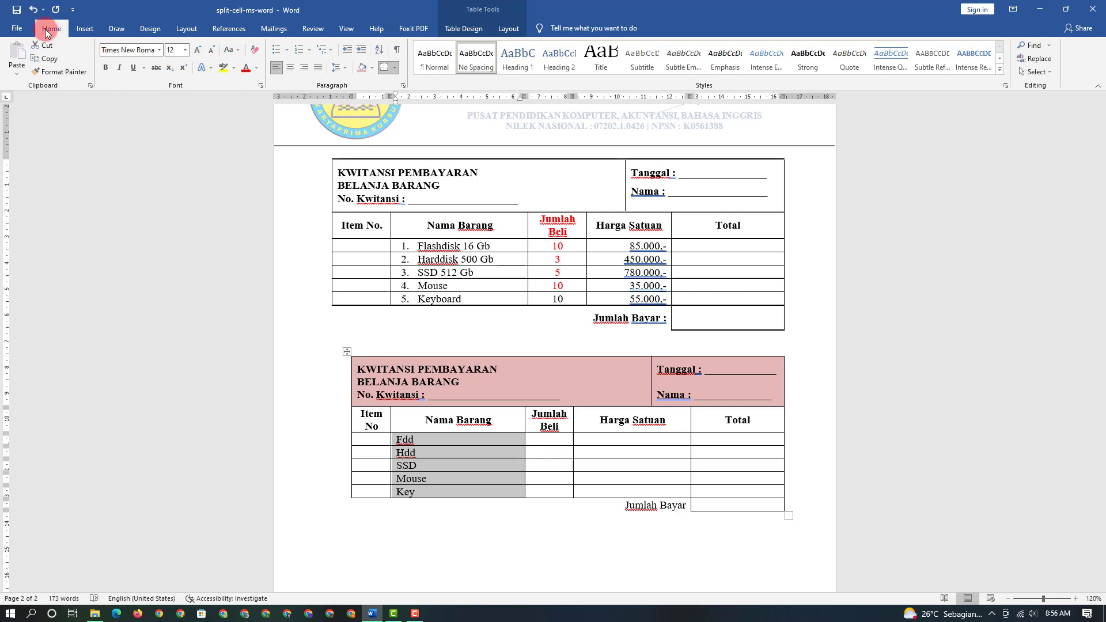
# - Apply '1.' numbering to the five item names and reduce the list's left indent on the ruler
pyautogui.click(309, 51)
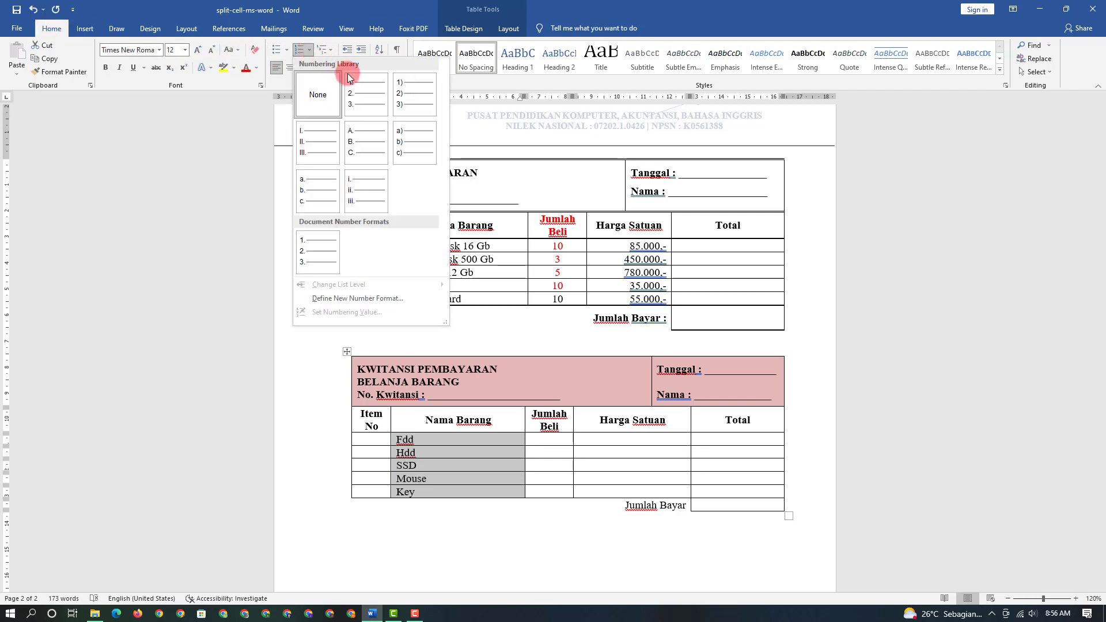
pyautogui.click(372, 98)
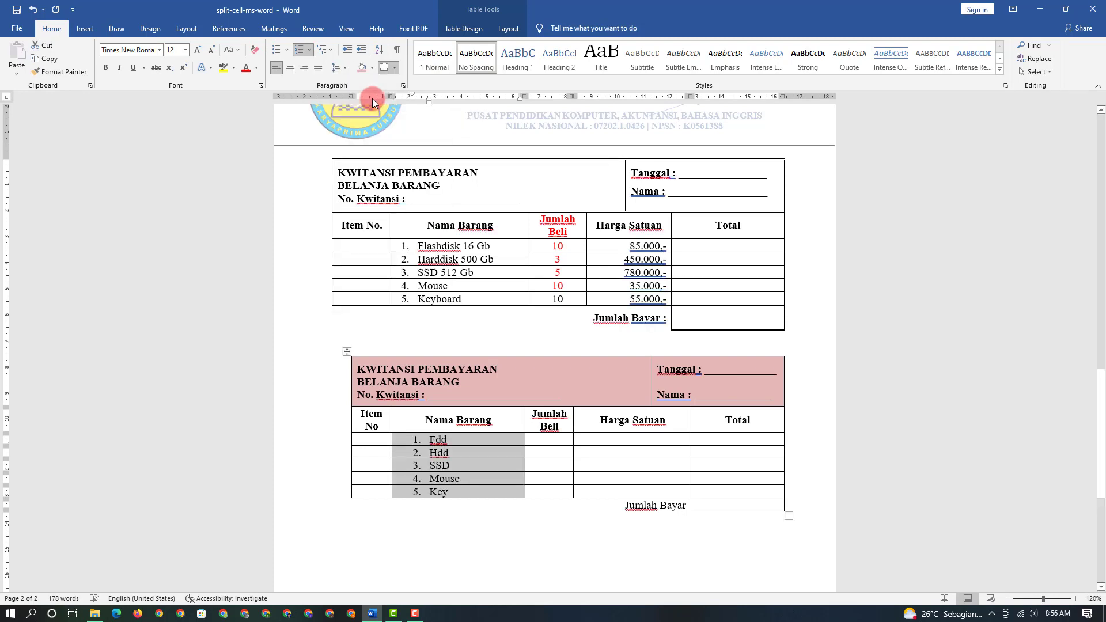
pyautogui.click(446, 306)
pyautogui.click(426, 413)
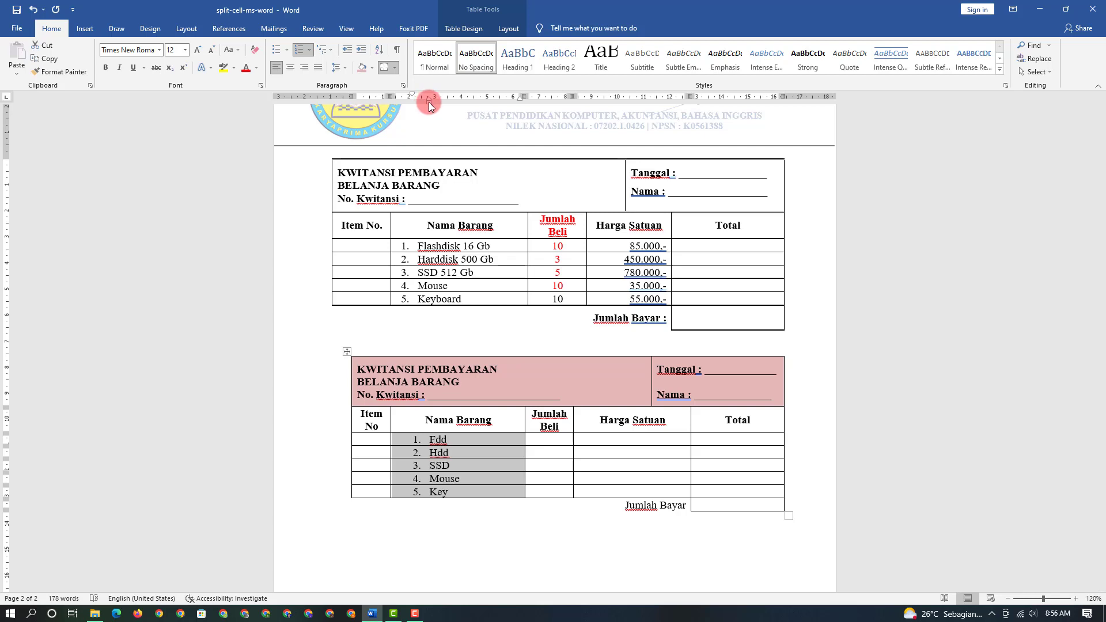
pyautogui.moveTo(428, 107); pyautogui.dragTo(410, 98)
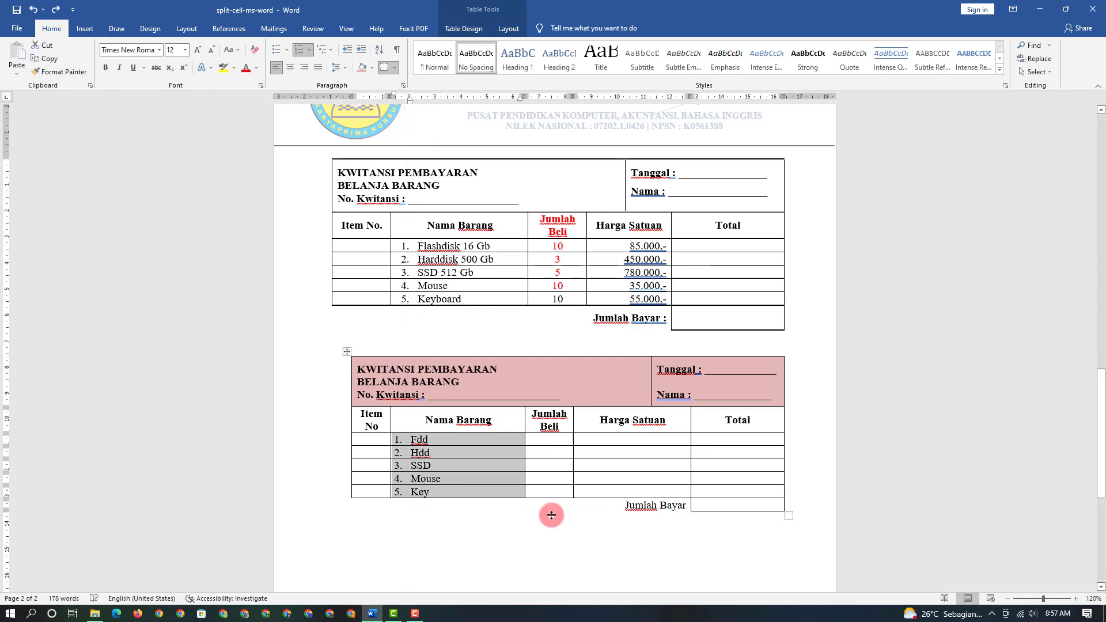
pyautogui.click(651, 543)
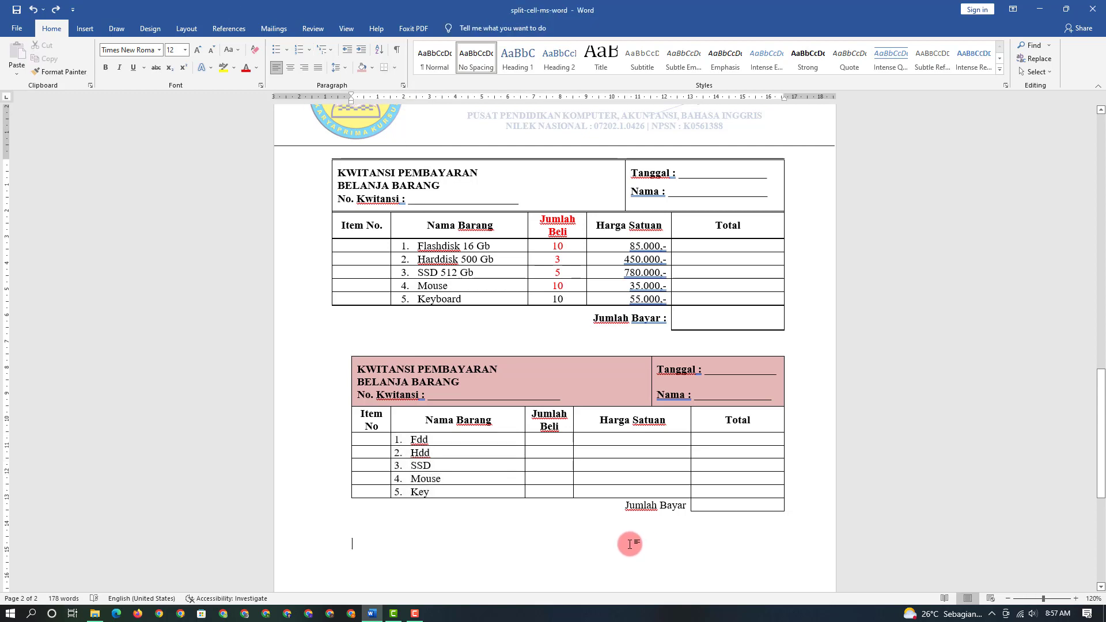
pyautogui.scroll(-2, 629, 544)
# - Bold the Jumlah Bayar label and enter item code F-001 in the first Item No cell
pyautogui.moveTo(625, 439); pyautogui.dragTo(673, 438)
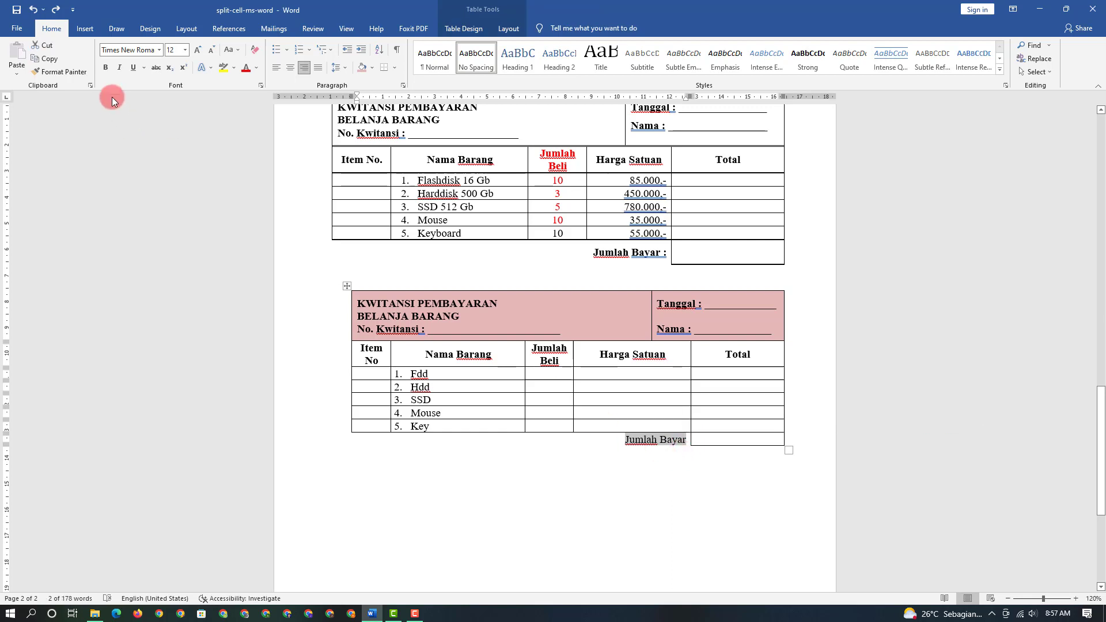
pyautogui.click(106, 67)
pyautogui.click(731, 440)
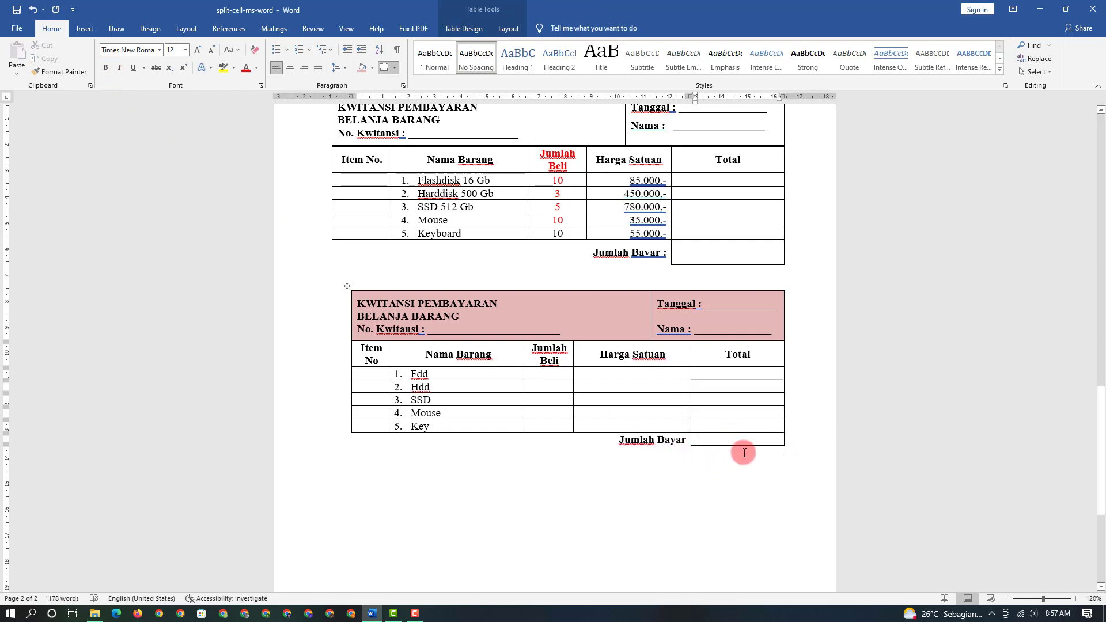
pyautogui.click(378, 375)
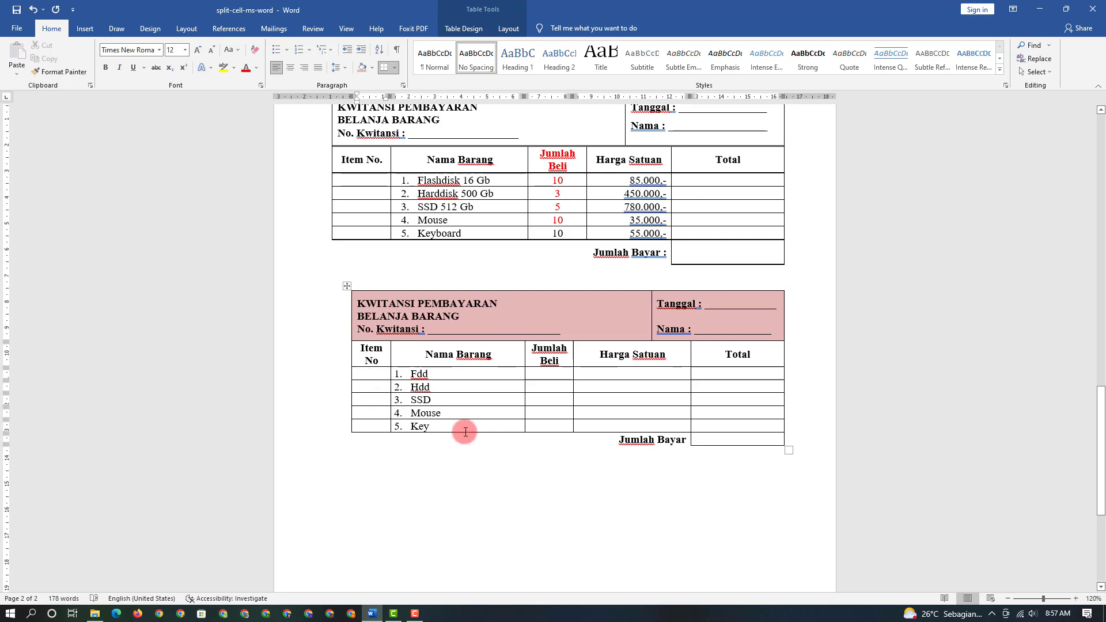
pyautogui.write('F-001')
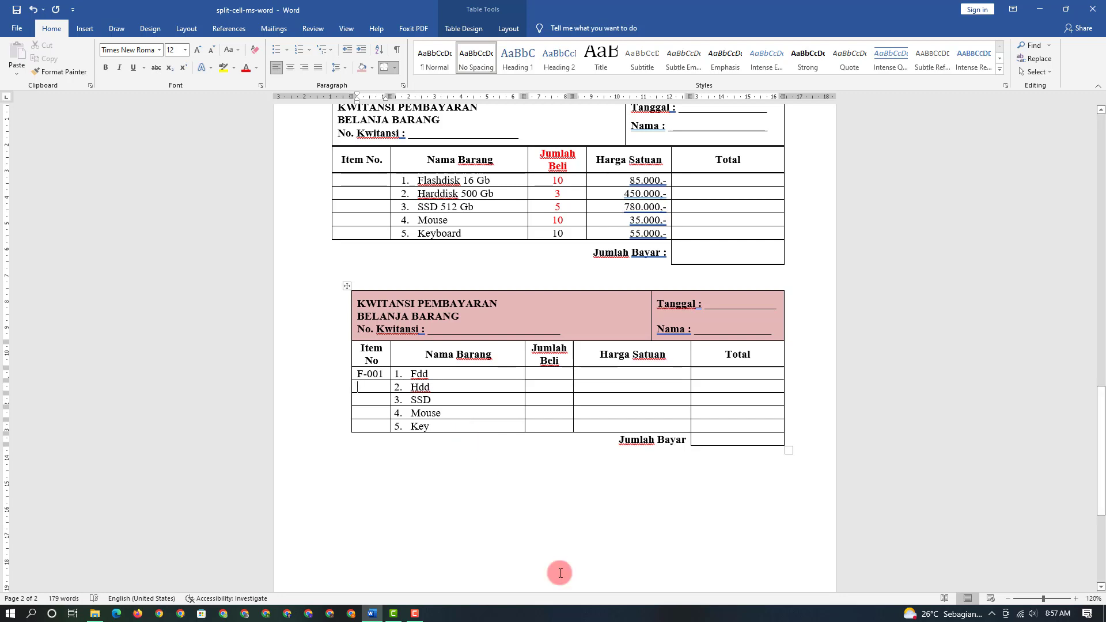
# - Enter the quantities 10, 3, 5, 10 and 10 in the Jumlah Beli cells
pyautogui.click(536, 373)
pyautogui.write('1')
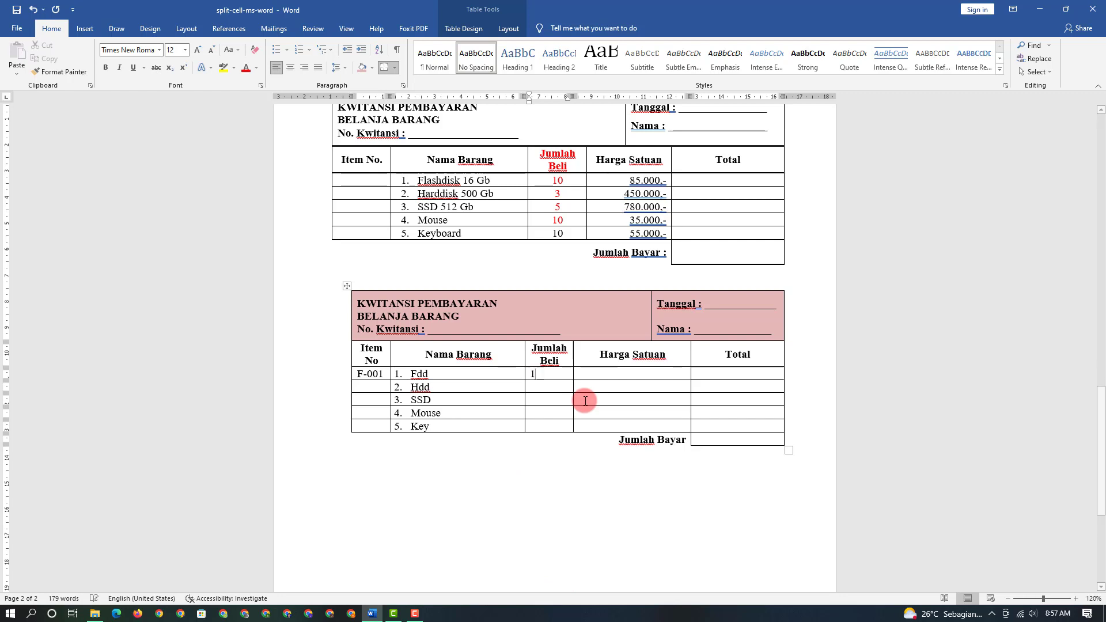
pyautogui.write('0')
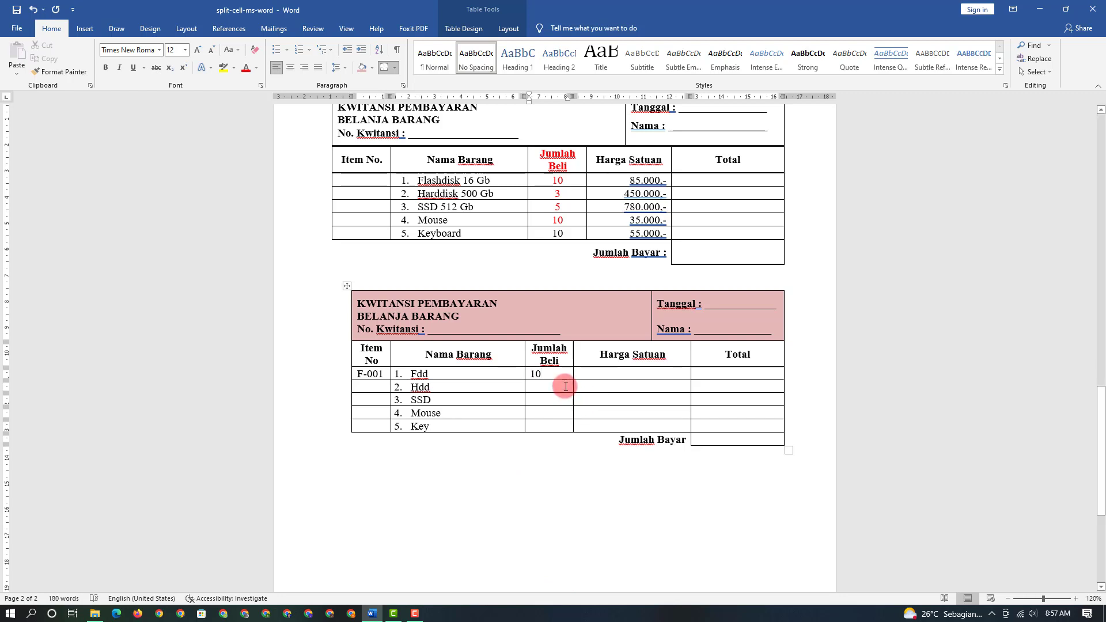
pyautogui.click(566, 387)
pyautogui.write('3 ')
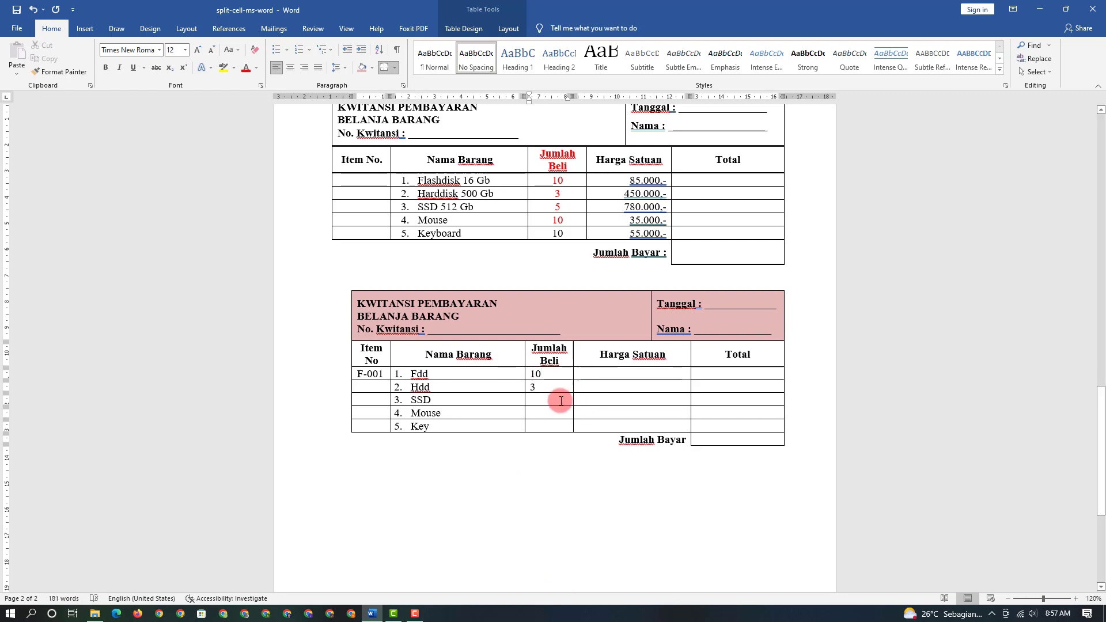
pyautogui.write('5 ')
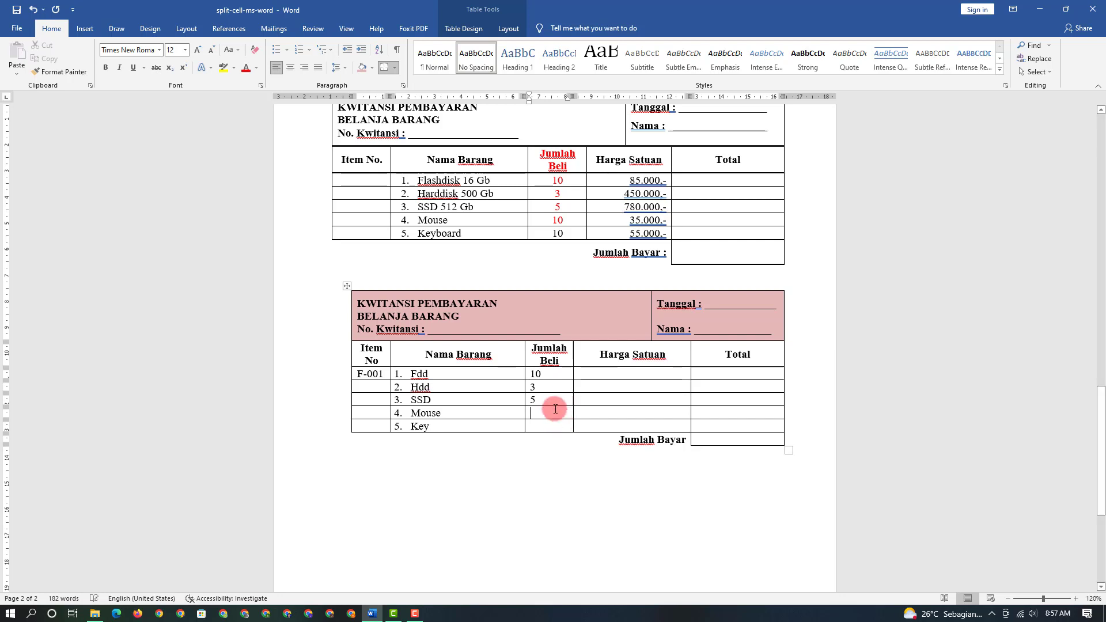
pyautogui.write('10 ')
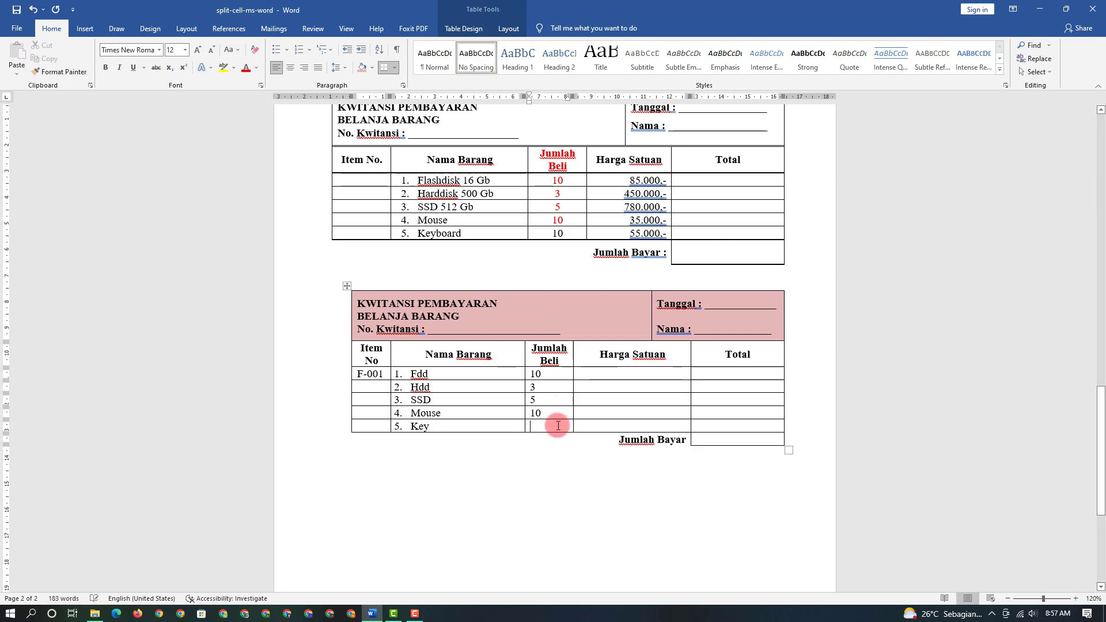
pyautogui.write('10')
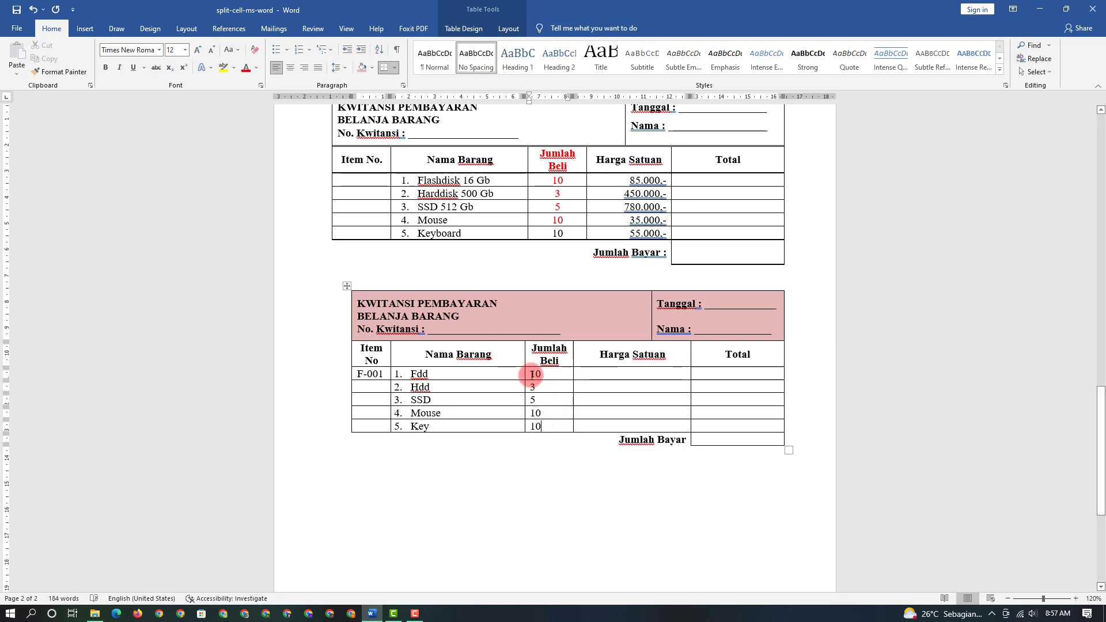
# - Center the five Jumlah Beli quantities 10, 3, 5, 10 and 10 in their cells
pyautogui.moveTo(527, 373); pyautogui.dragTo(537, 426)
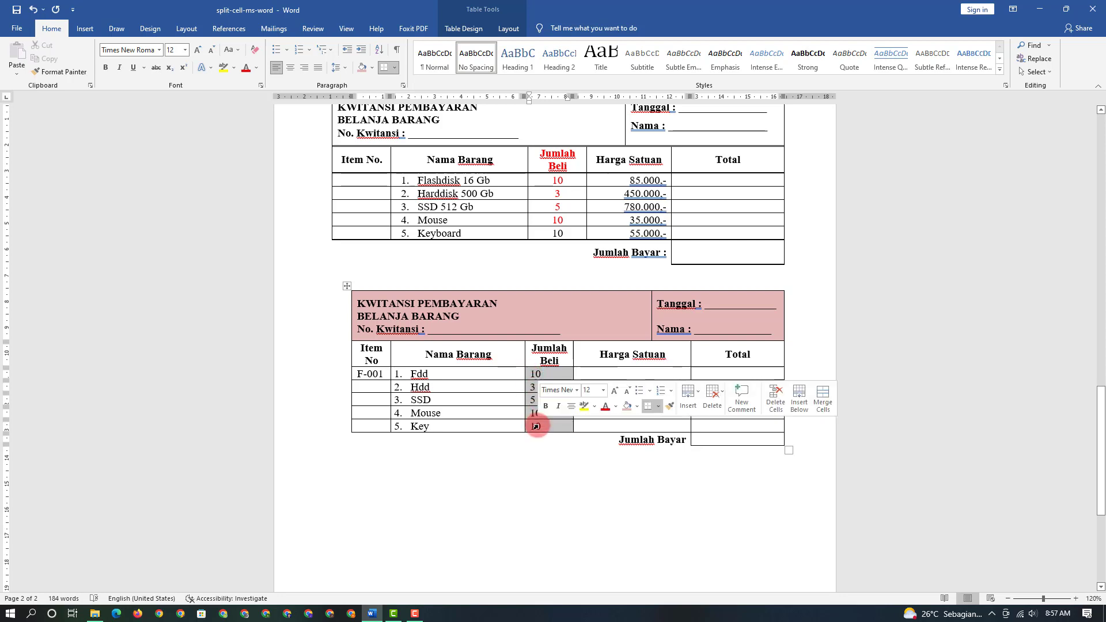
pyautogui.click(507, 30)
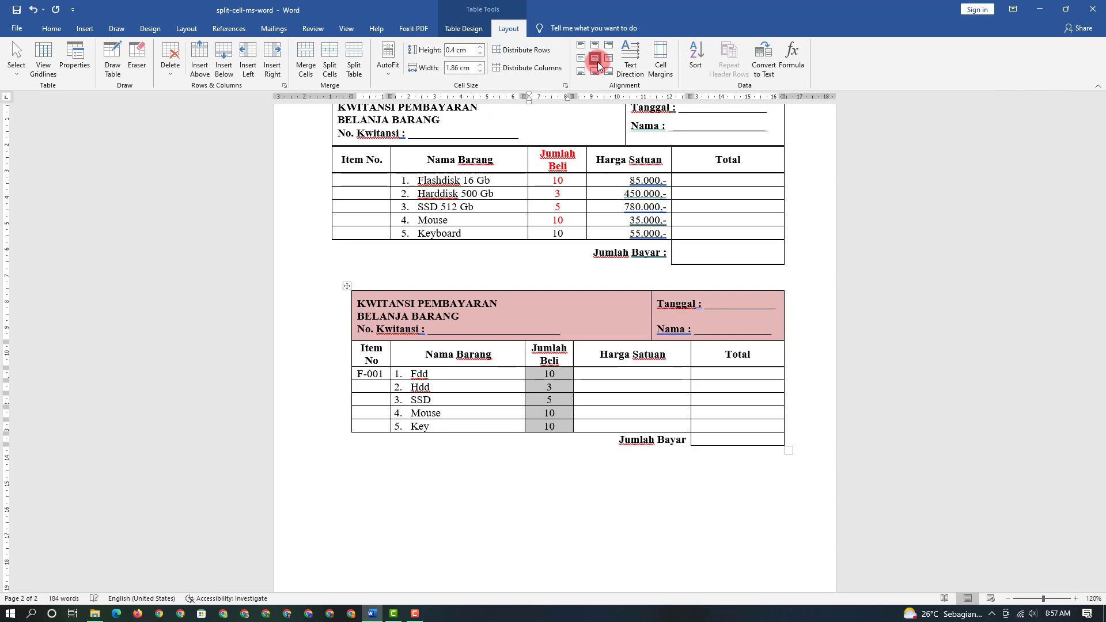
pyautogui.click(61, 30)
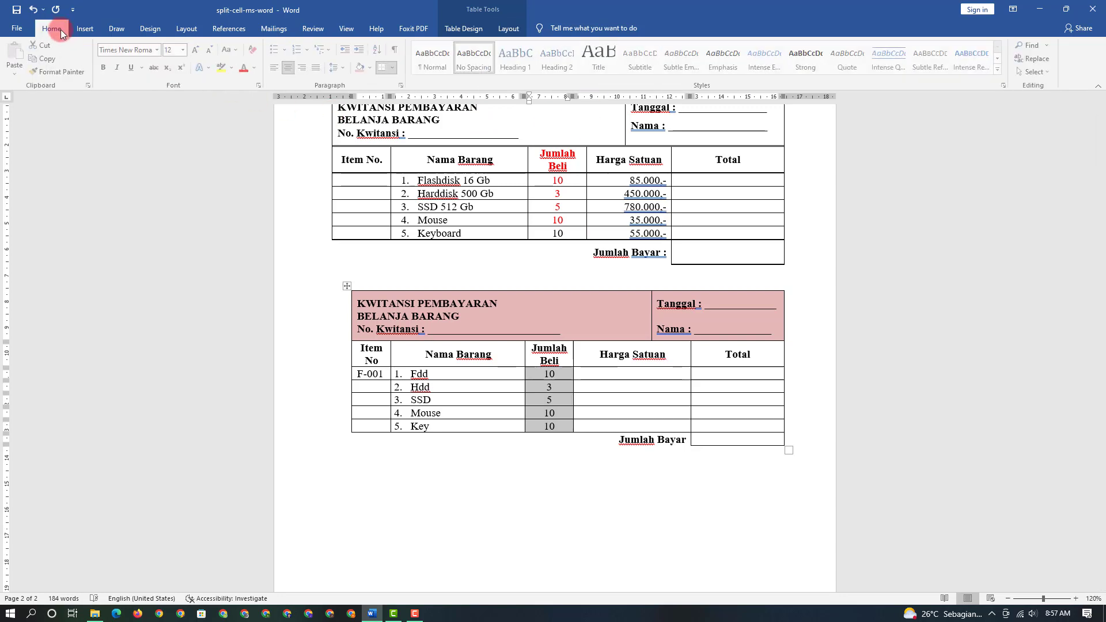
pyautogui.click(289, 68)
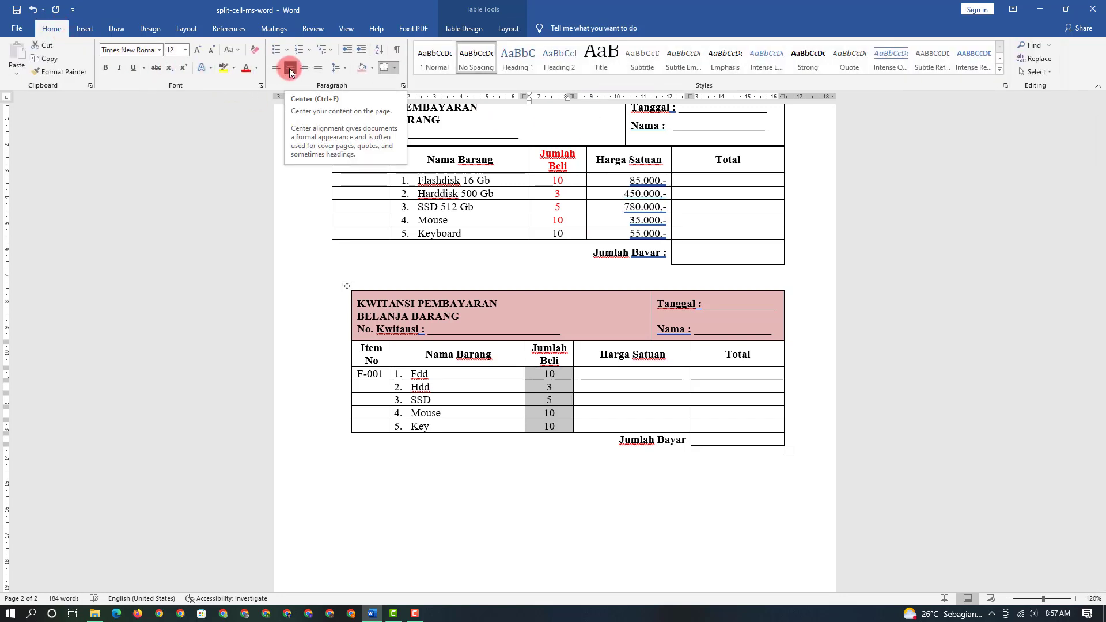
pyautogui.click(504, 513)
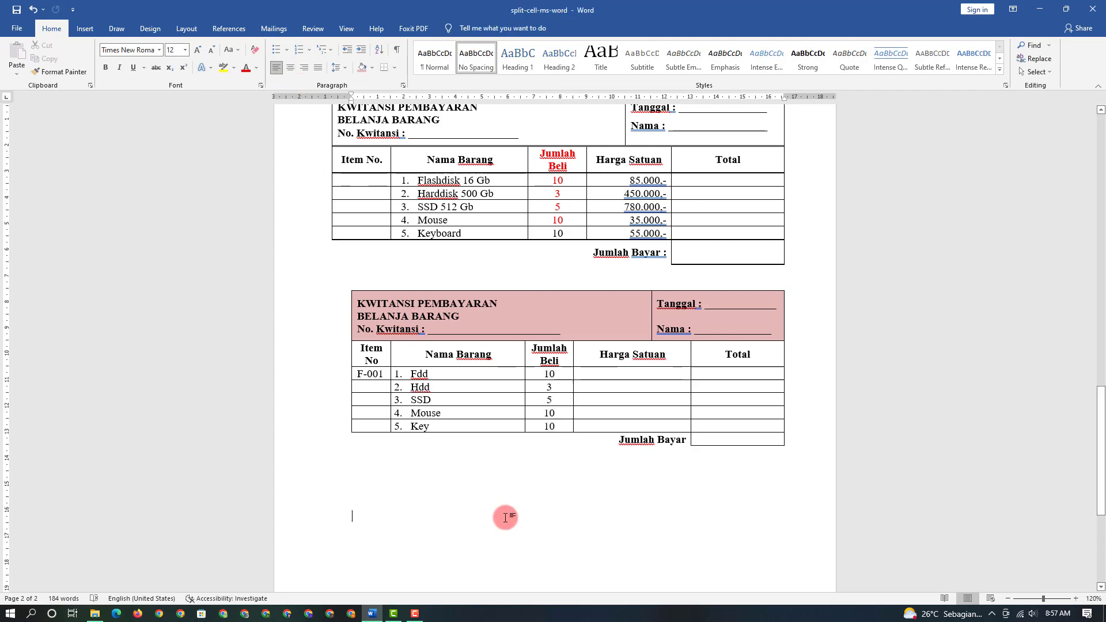
# - Extend the second table's left edge to match the first table and adjust the Item No/Nama Barang border
pyautogui.scroll(1, 609, 311)
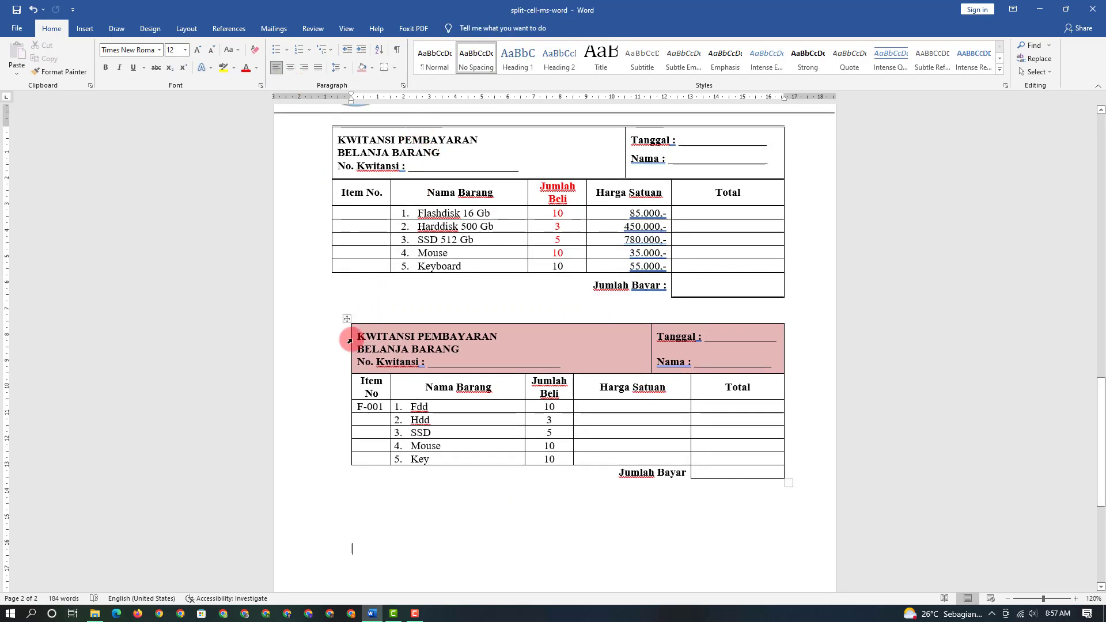
pyautogui.moveTo(348, 345); pyautogui.dragTo(332, 345)
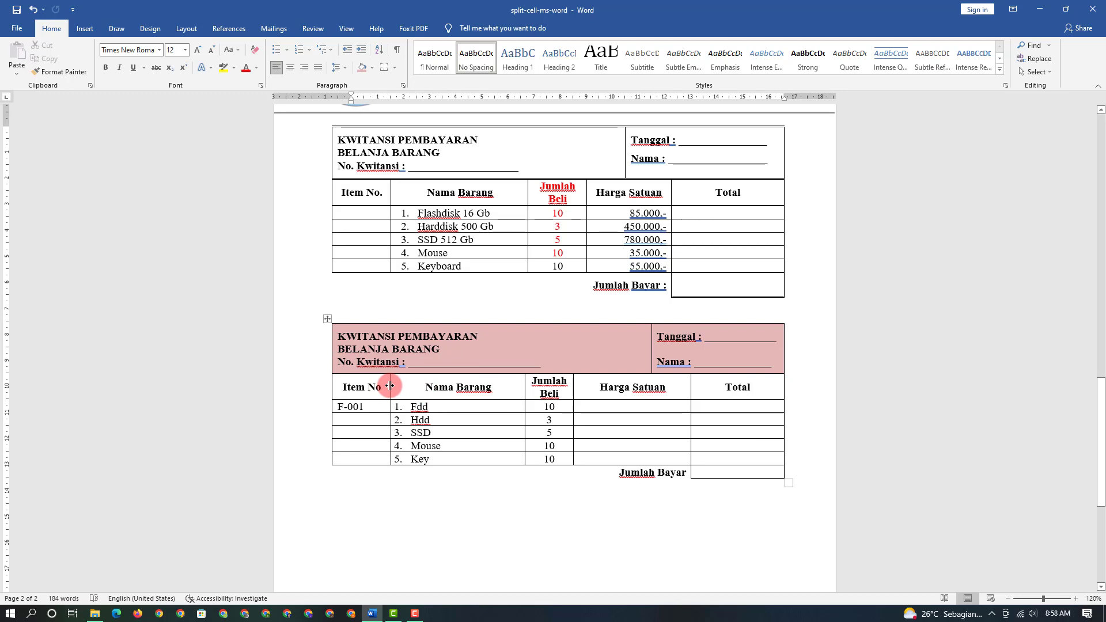
pyautogui.moveTo(390, 386); pyautogui.dragTo(386, 386)
pyautogui.click(467, 568)
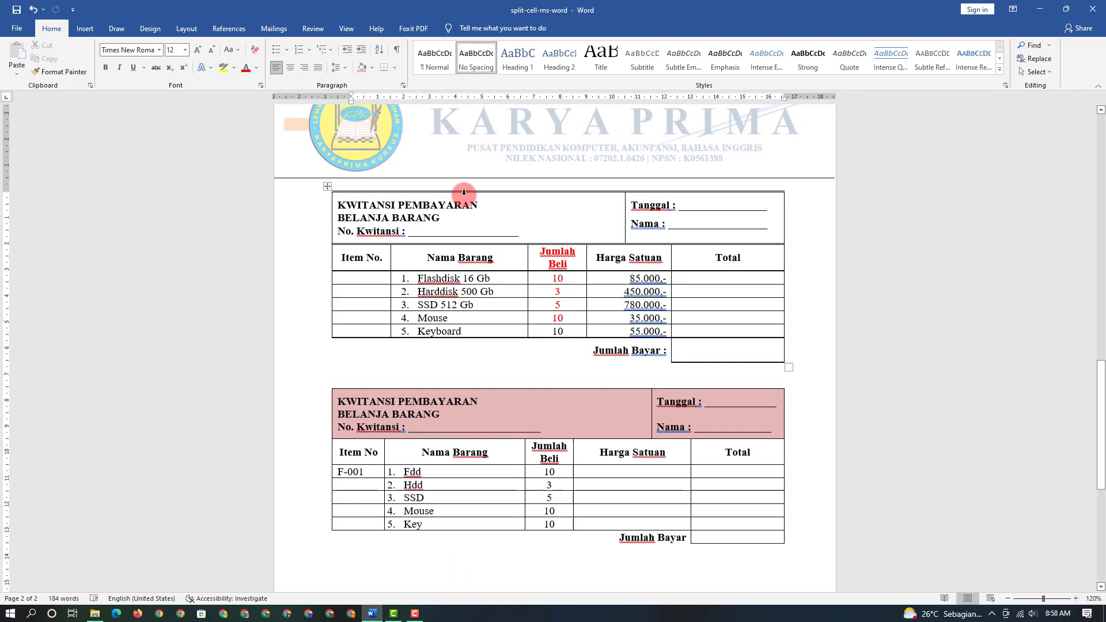
pyautogui.scroll(2, 459, 160)
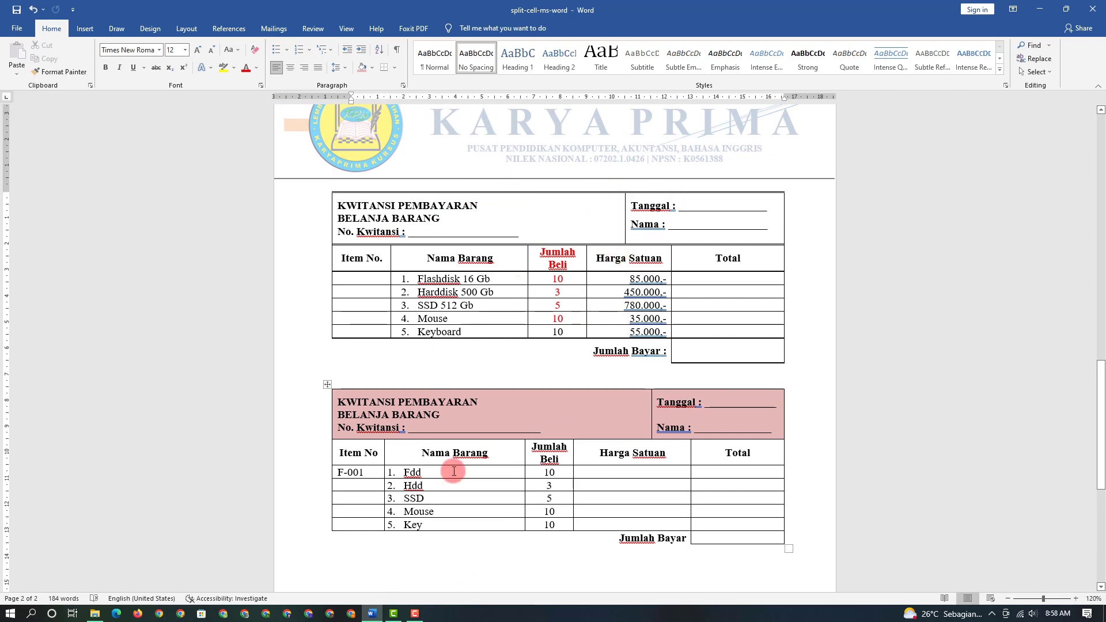
pyautogui.click(457, 413)
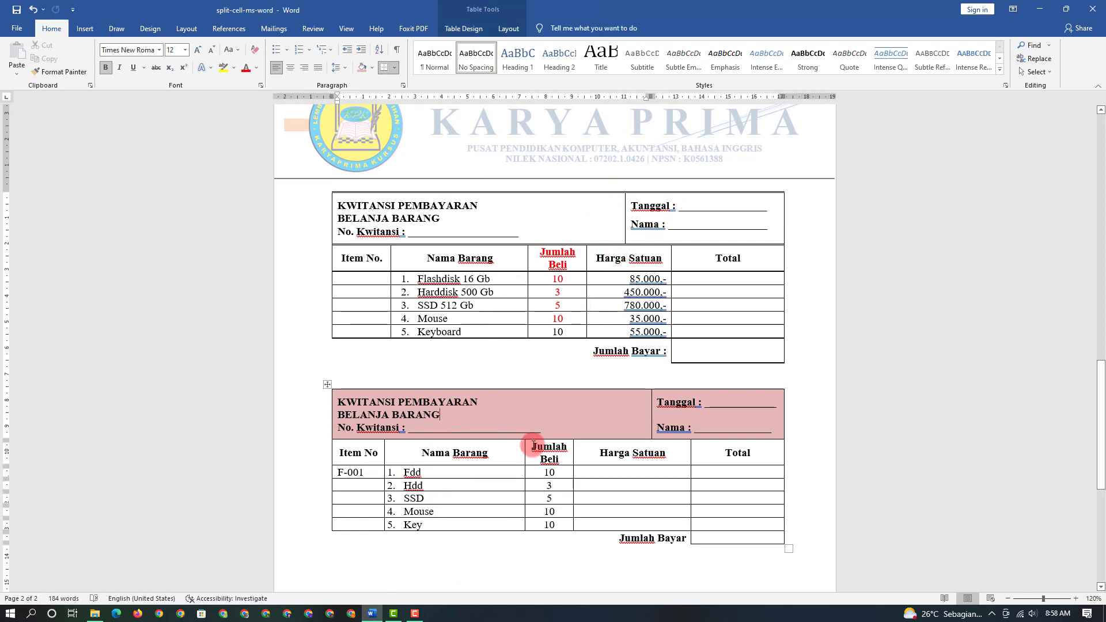
pyautogui.click(452, 418)
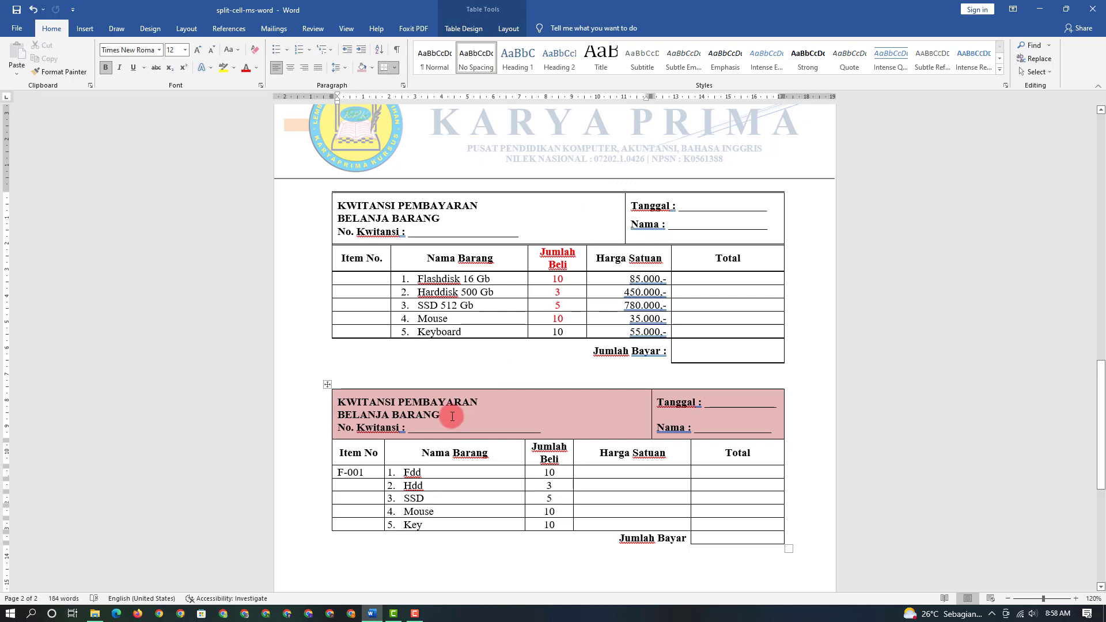
# - Set the table border pen to a double-line style in red
pyautogui.click(460, 28)
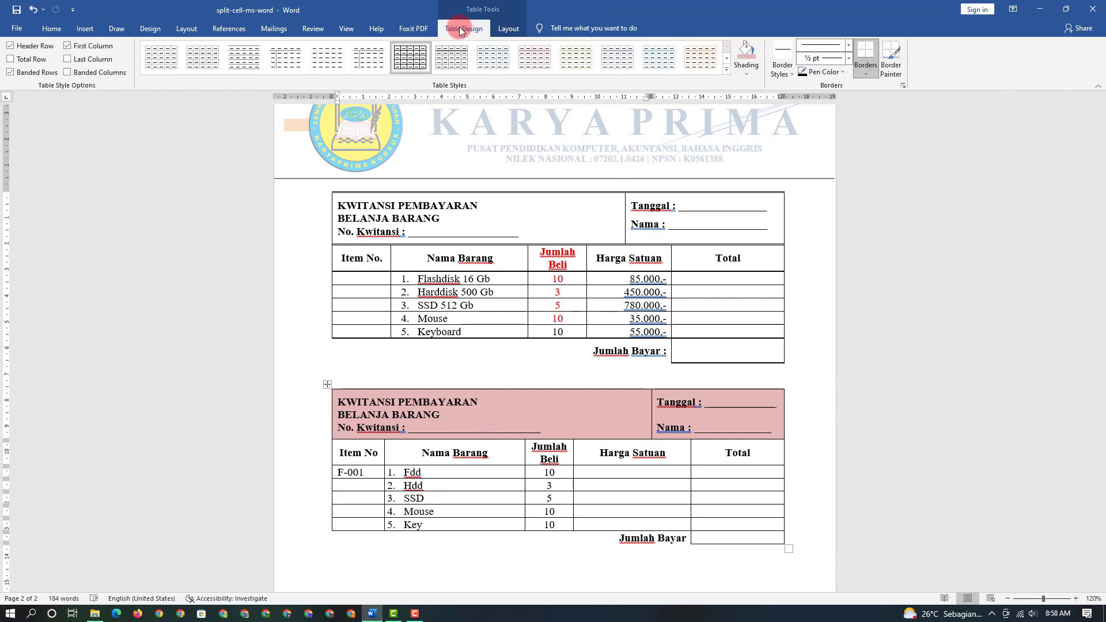
pyautogui.click(850, 61)
pyautogui.click(850, 61)
pyautogui.click(848, 45)
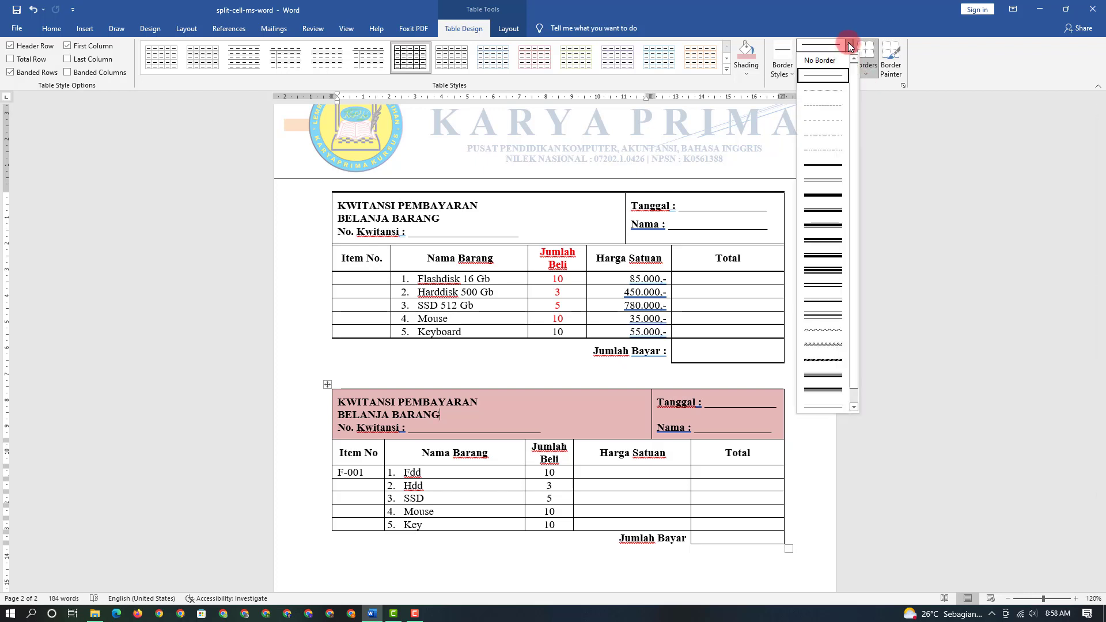
pyautogui.click(837, 163)
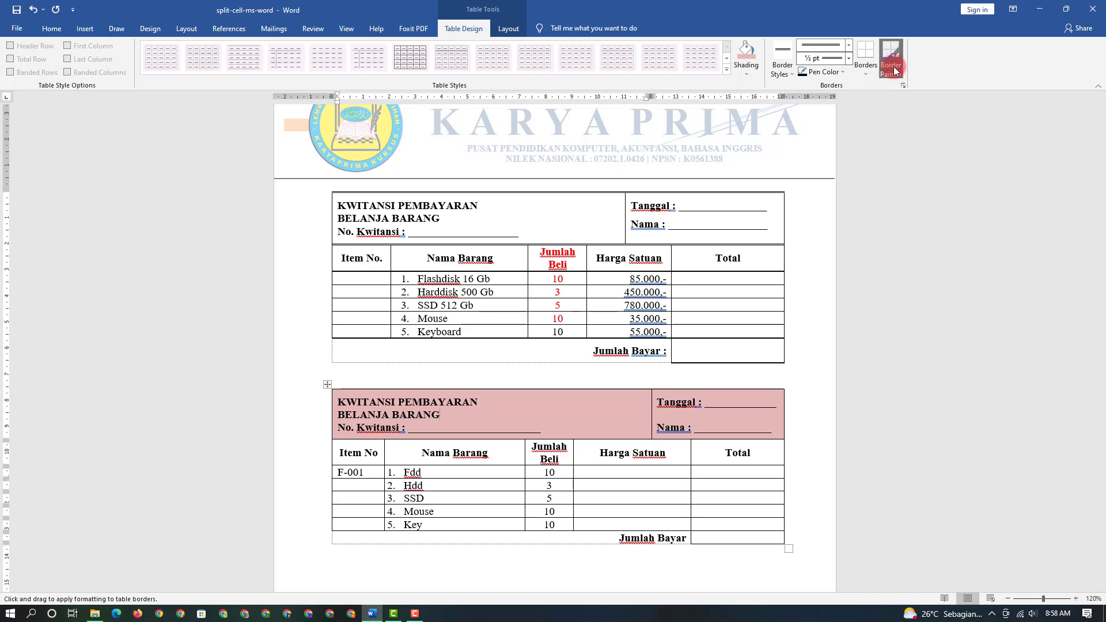
pyautogui.click(848, 45)
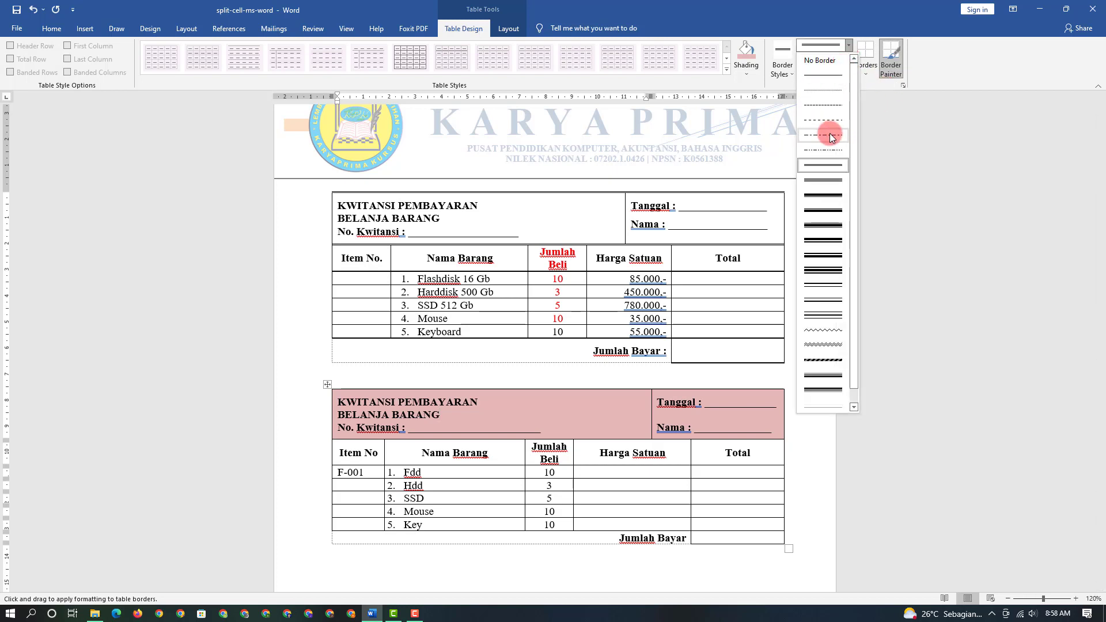
pyautogui.click(829, 166)
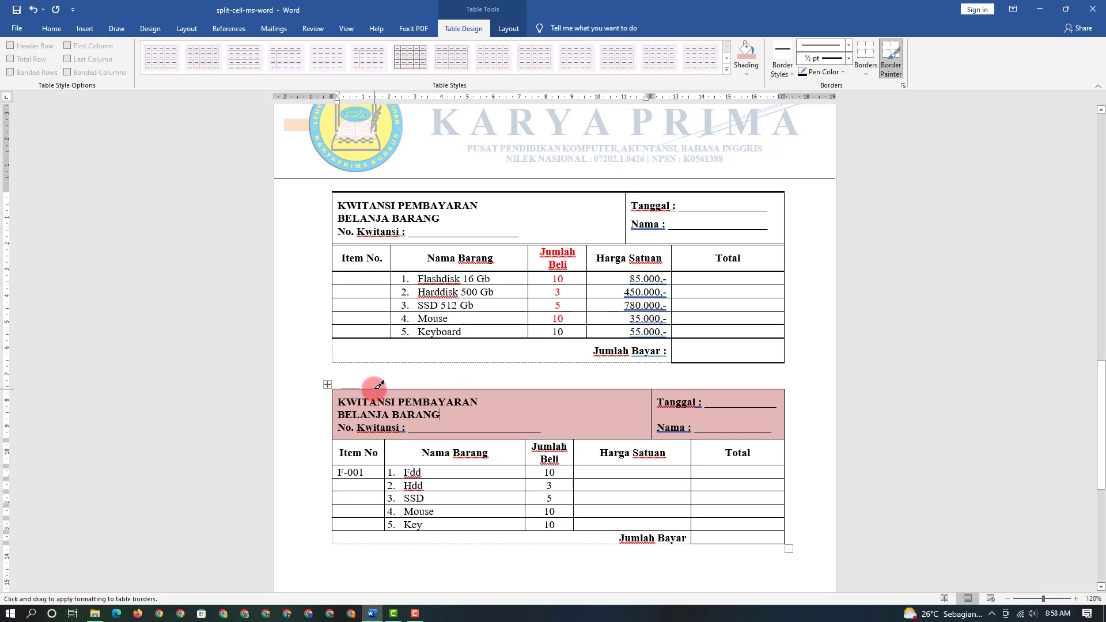
pyautogui.click(827, 72)
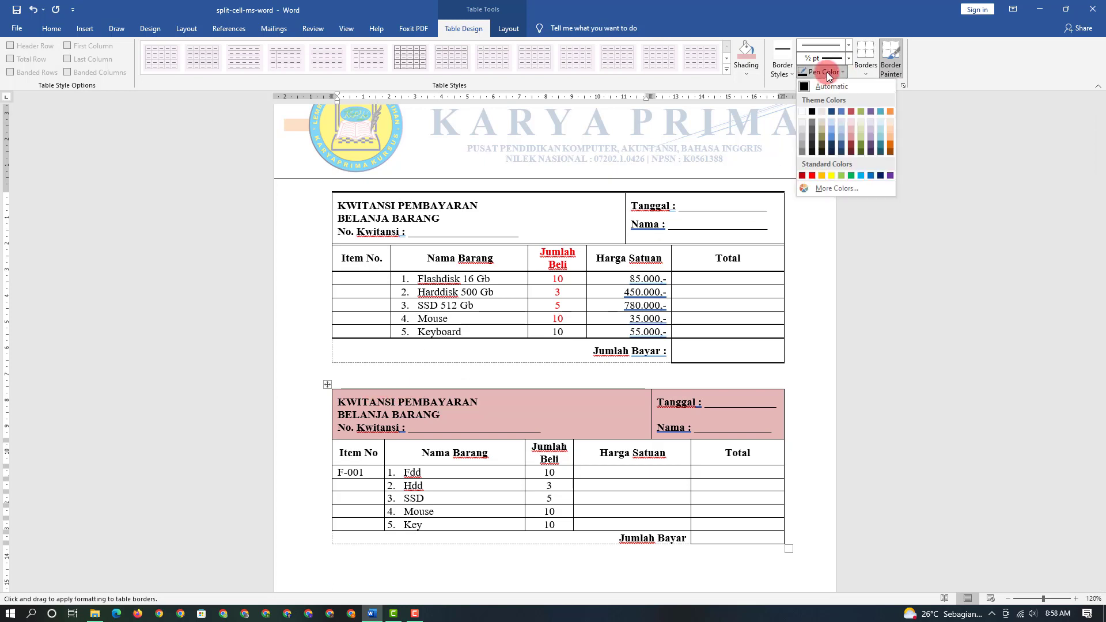
pyautogui.click(811, 175)
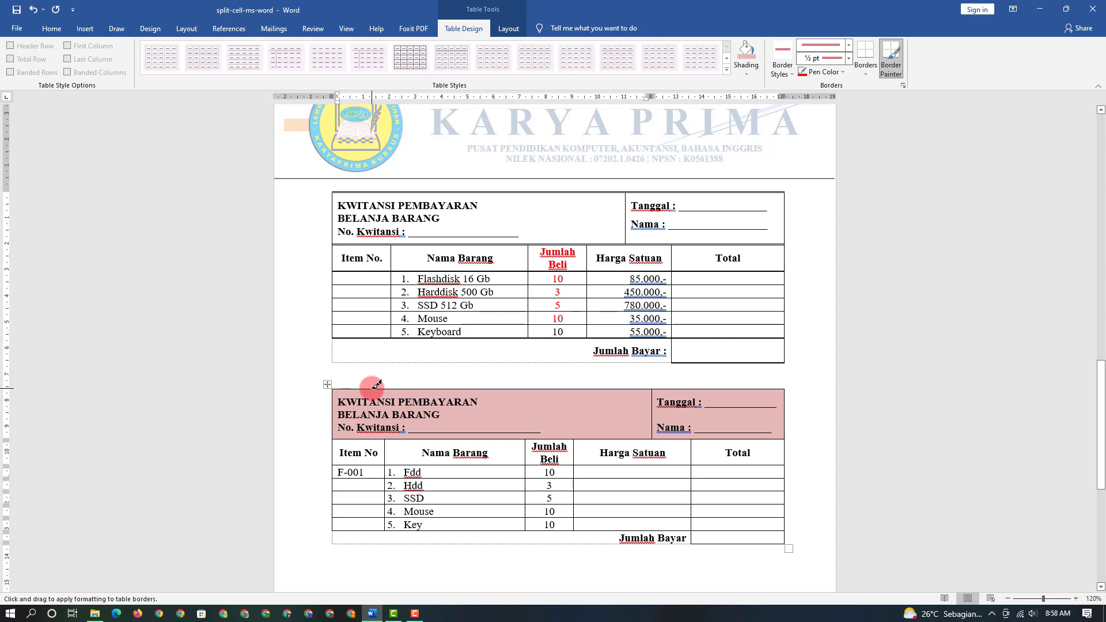
# - Paint red borders along the top and bottom of the receipt's title row
pyautogui.moveTo(375, 385); pyautogui.dragTo(487, 388)
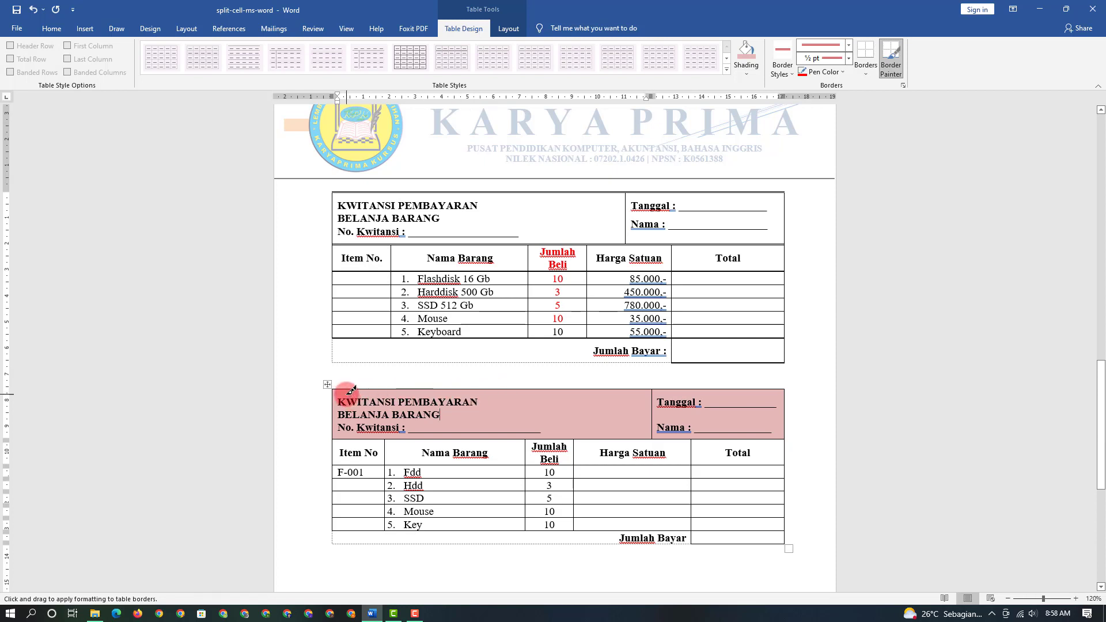
pyautogui.moveTo(351, 385); pyautogui.dragTo(403, 381)
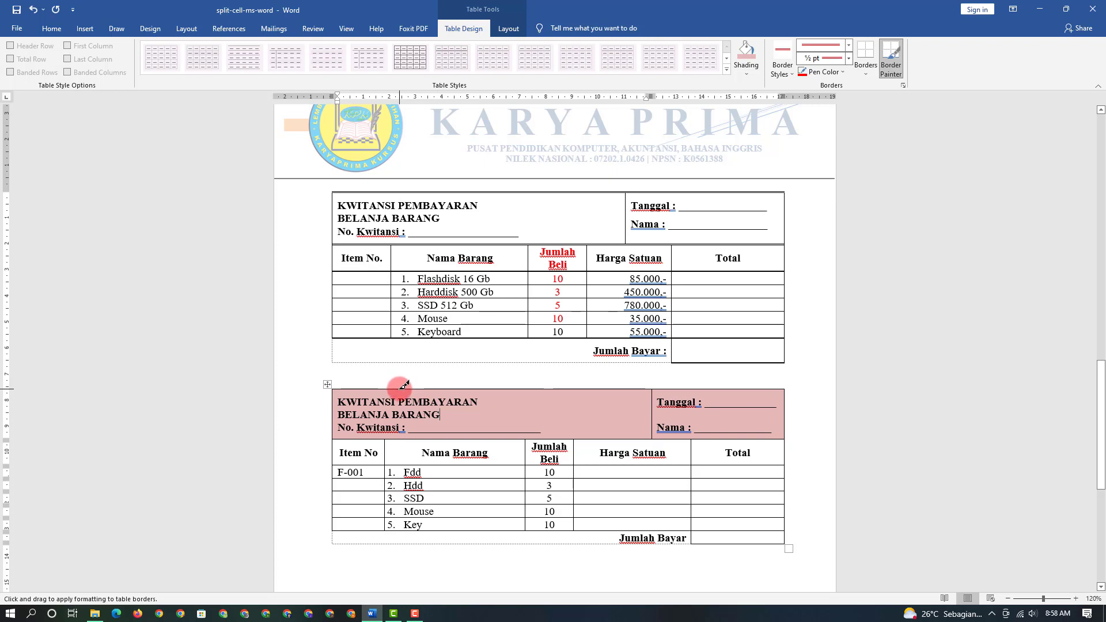
pyautogui.moveTo(404, 385)
pyautogui.mouseDown()
pyautogui.moveTo(708, 410)
pyautogui.moveTo(348, 433)
pyautogui.mouseUp()
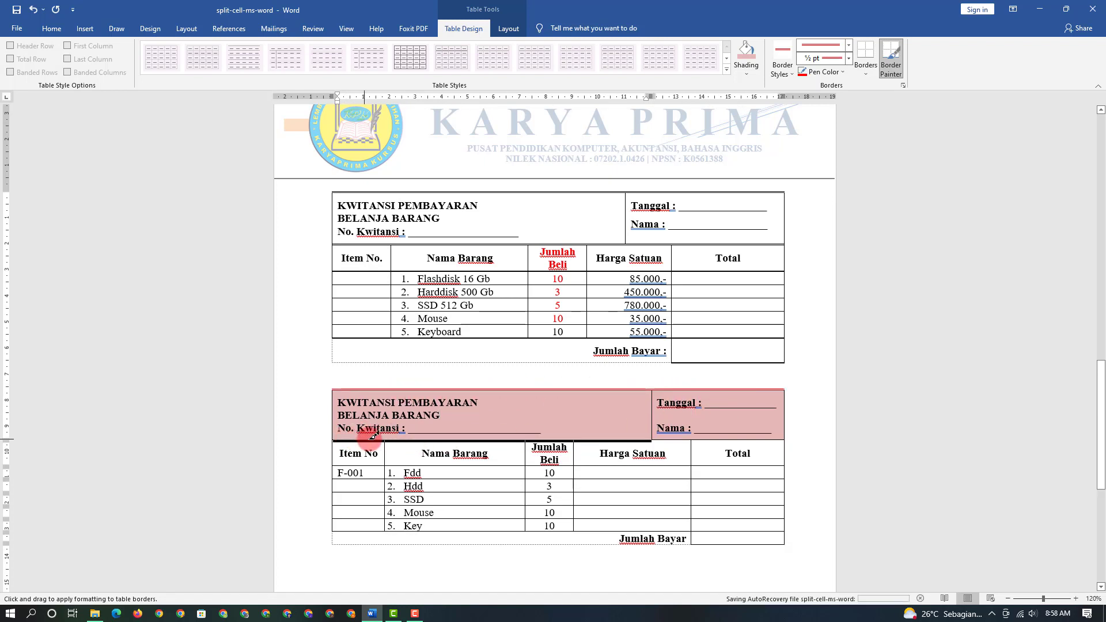
pyautogui.moveTo(348, 433)
pyautogui.mouseDown()
pyautogui.moveTo(719, 449)
pyautogui.moveTo(384, 369)
pyautogui.mouseUp()
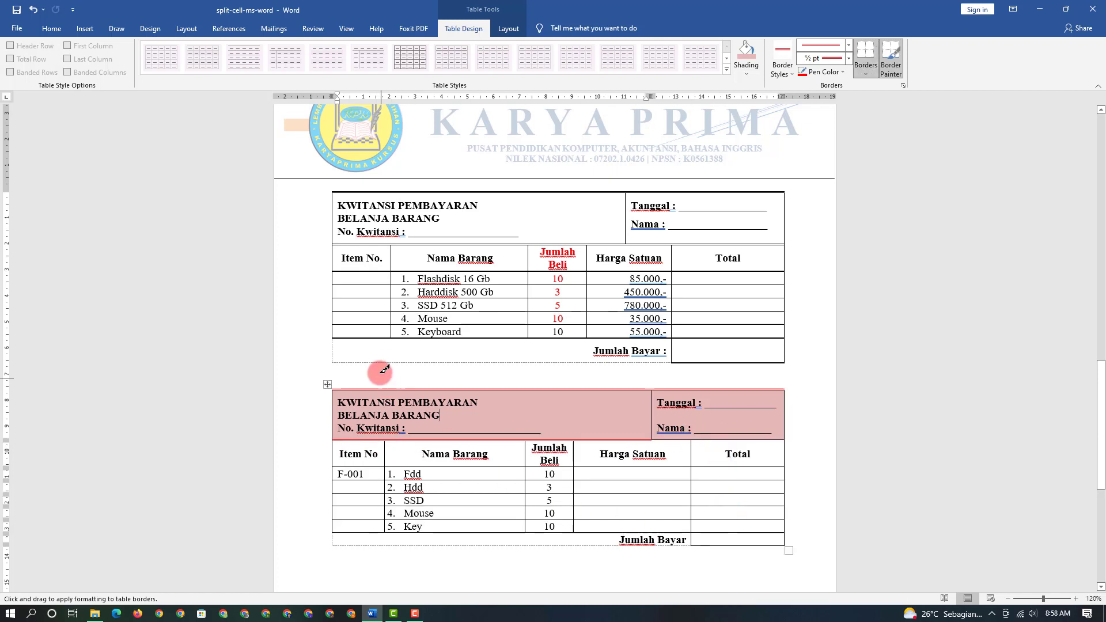
# - Switch the pen to a single 2¼ pt line and paint it under the heading row and the Key row
pyautogui.click(847, 46)
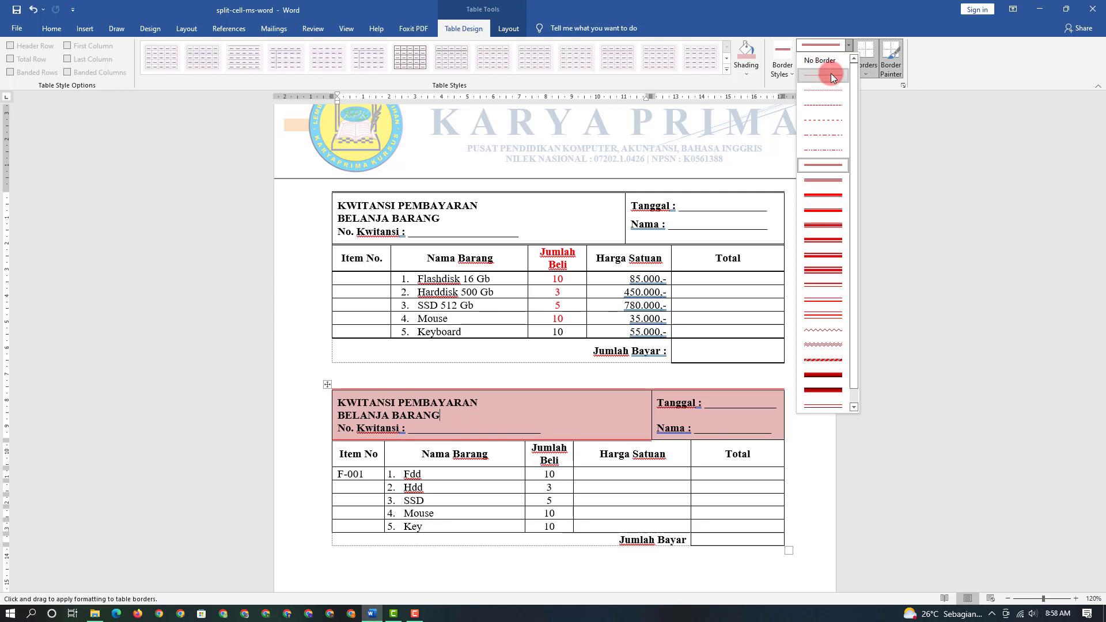
pyautogui.click(830, 74)
pyautogui.click(847, 60)
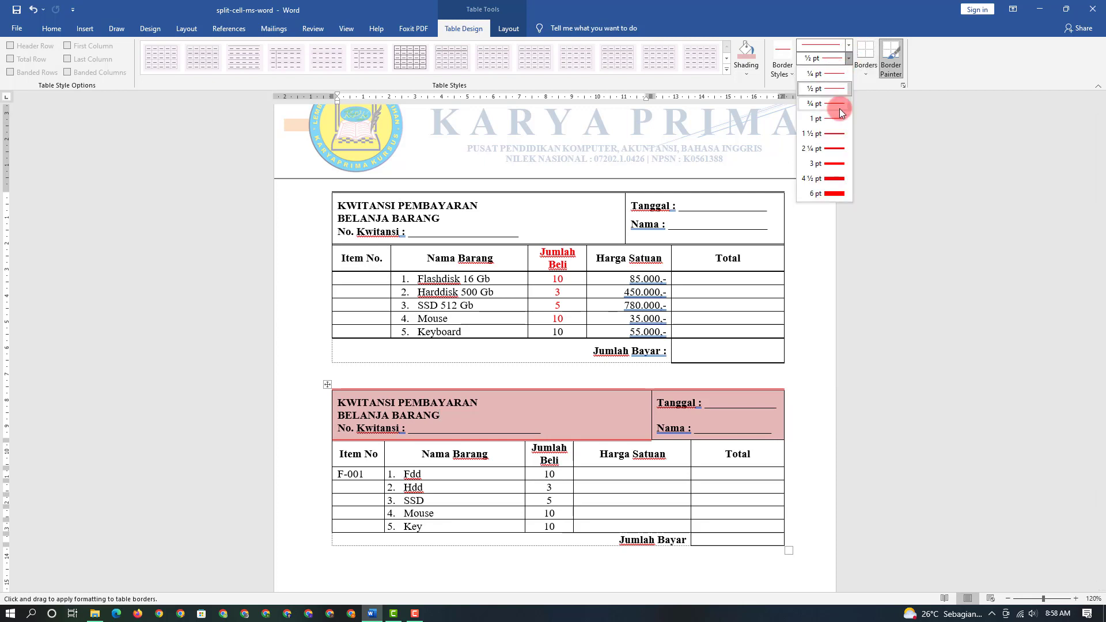
pyautogui.click(836, 147)
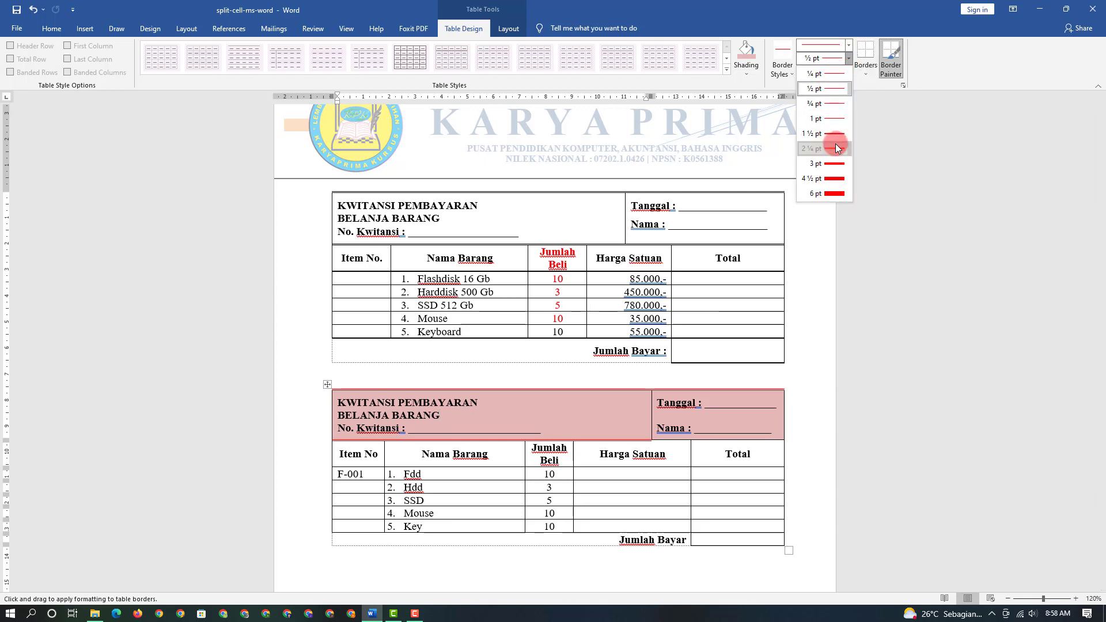
pyautogui.moveTo(350, 450)
pyautogui.mouseDown()
pyautogui.moveTo(337, 460)
pyautogui.moveTo(733, 479)
pyautogui.mouseUp()
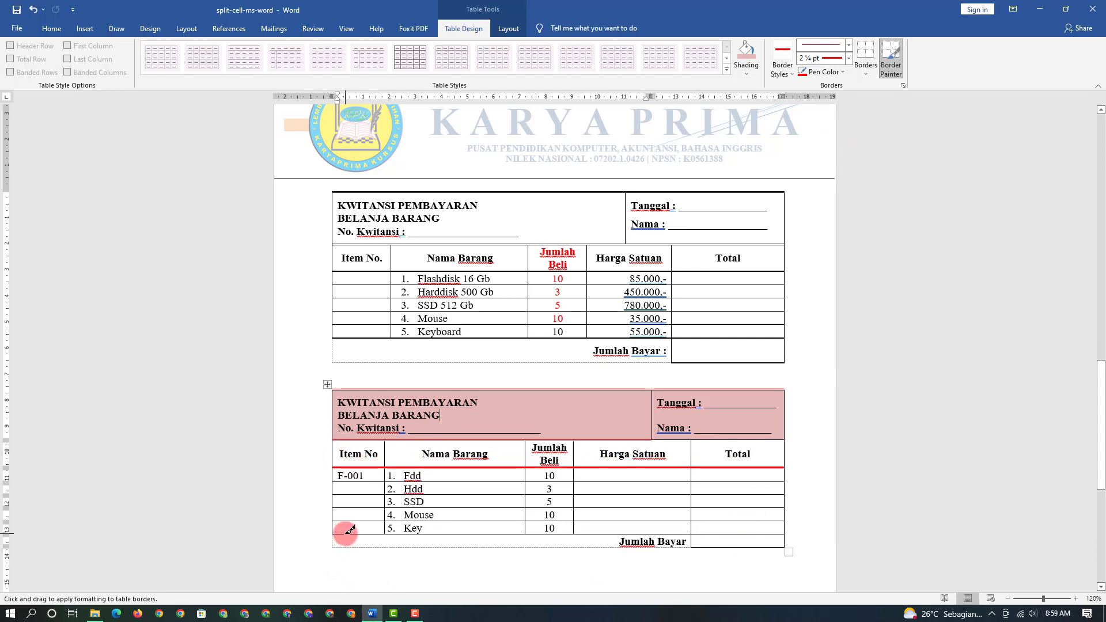
pyautogui.moveTo(346, 534); pyautogui.dragTo(737, 530)
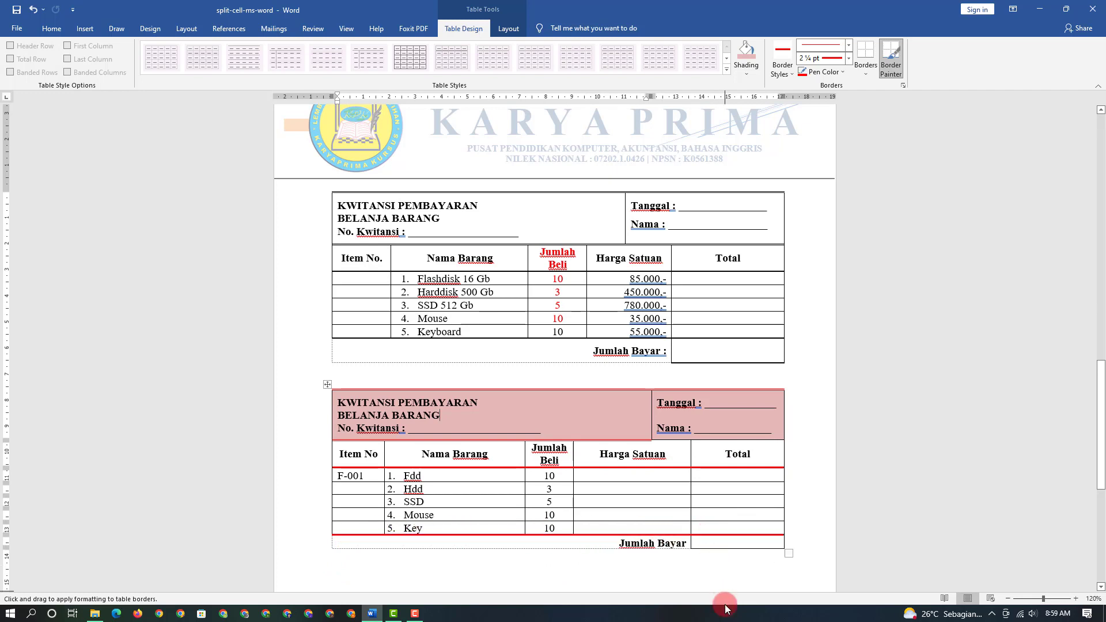
pyautogui.scroll(-2, 478, 549)
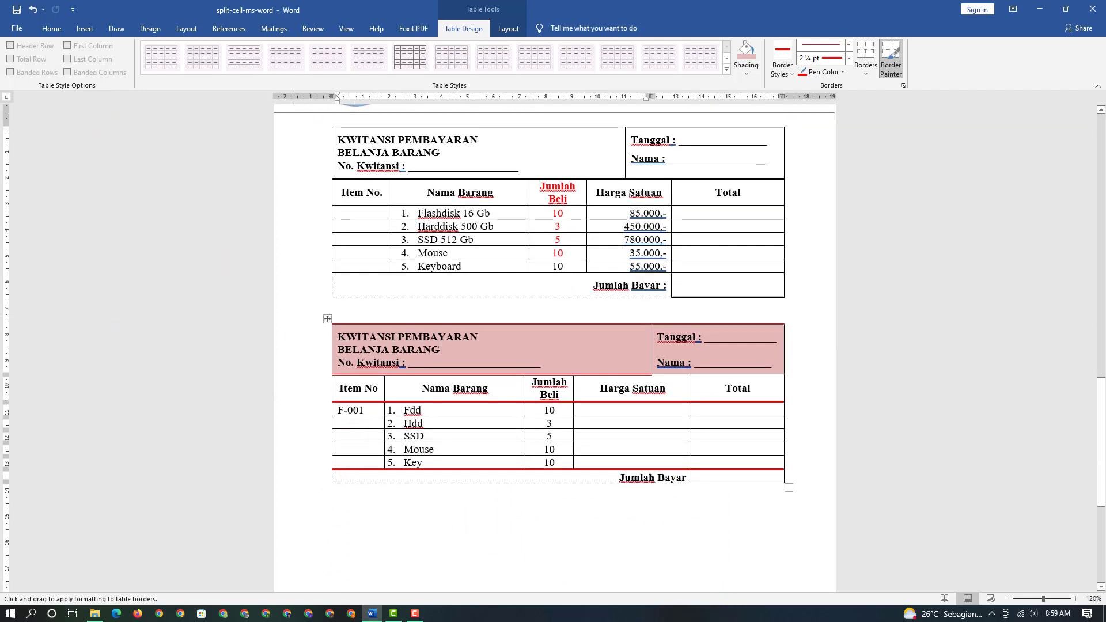
# - Toggle the Border Painter off and on while testing border painting on the receipt table
pyautogui.click(887, 64)
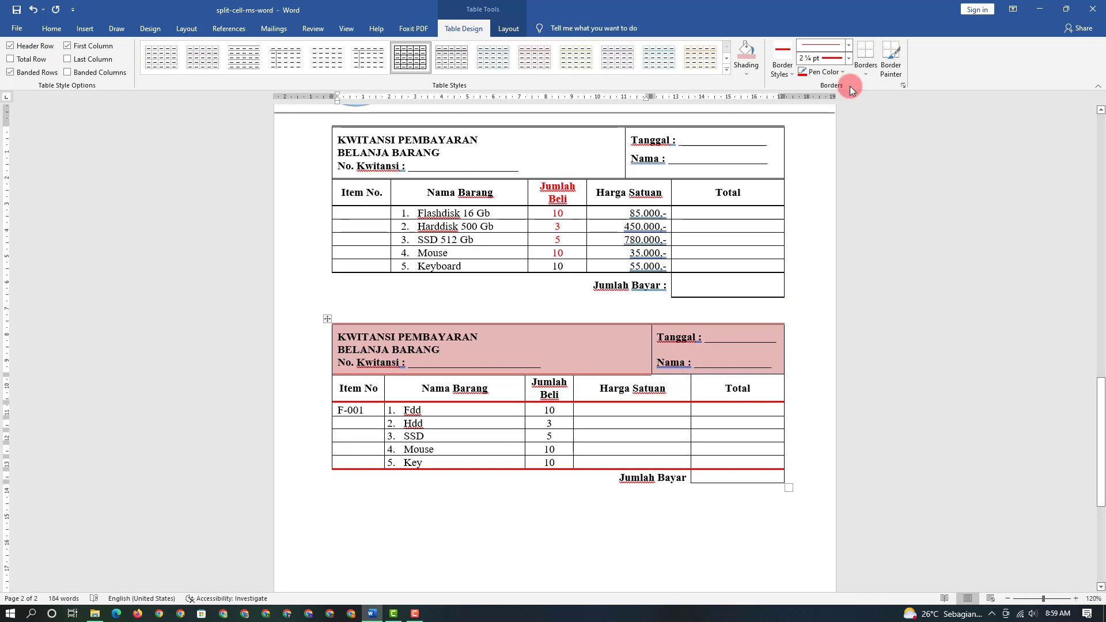
pyautogui.click(897, 70)
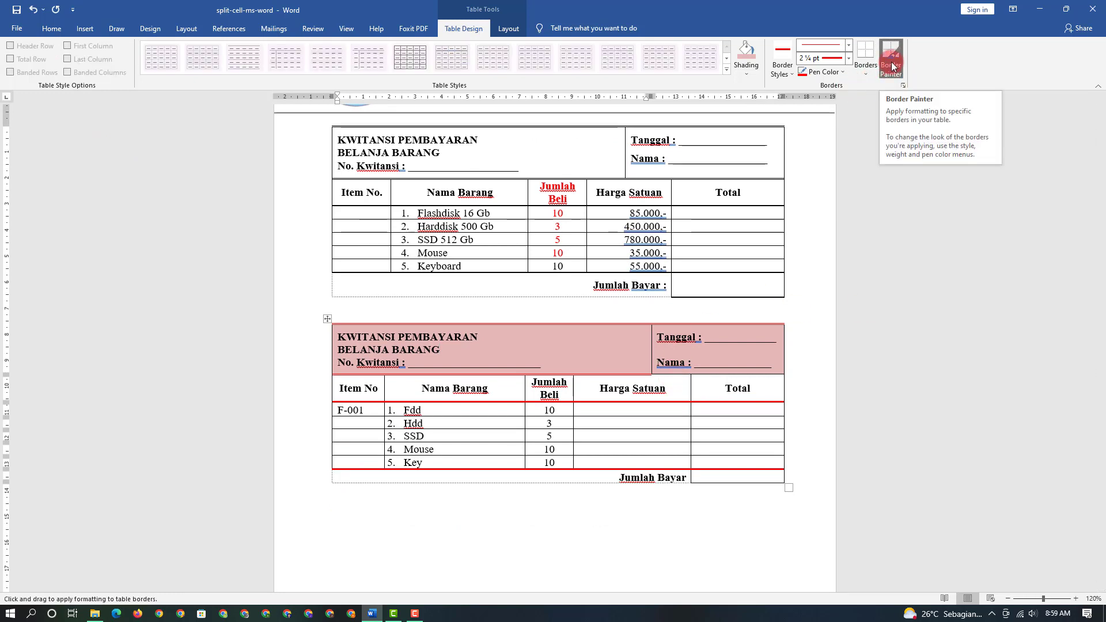
pyautogui.click(409, 491)
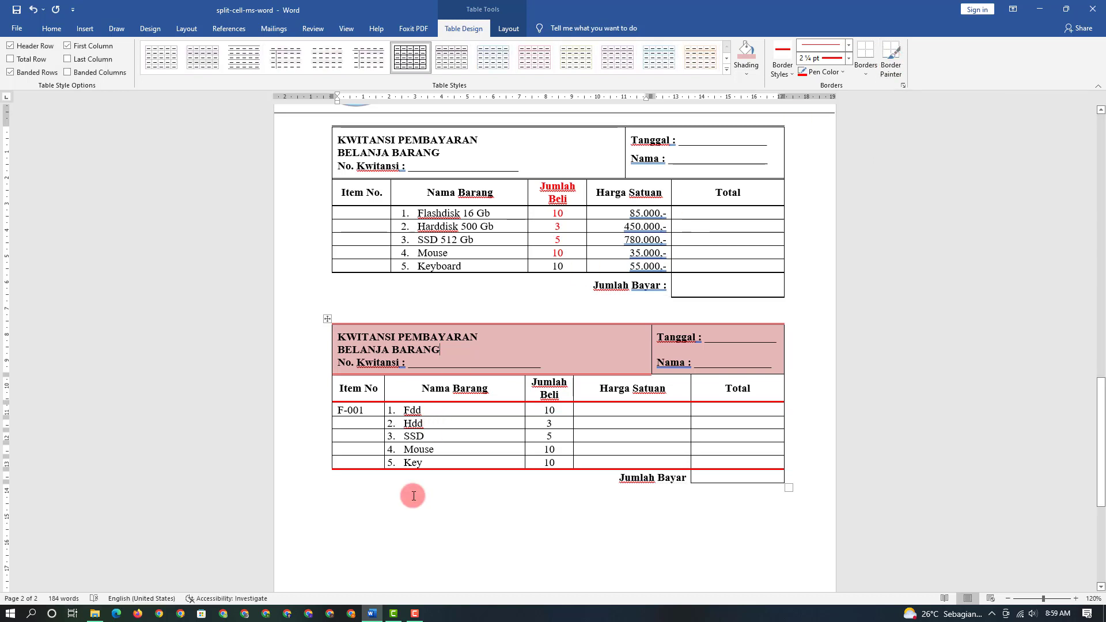
pyautogui.click(893, 65)
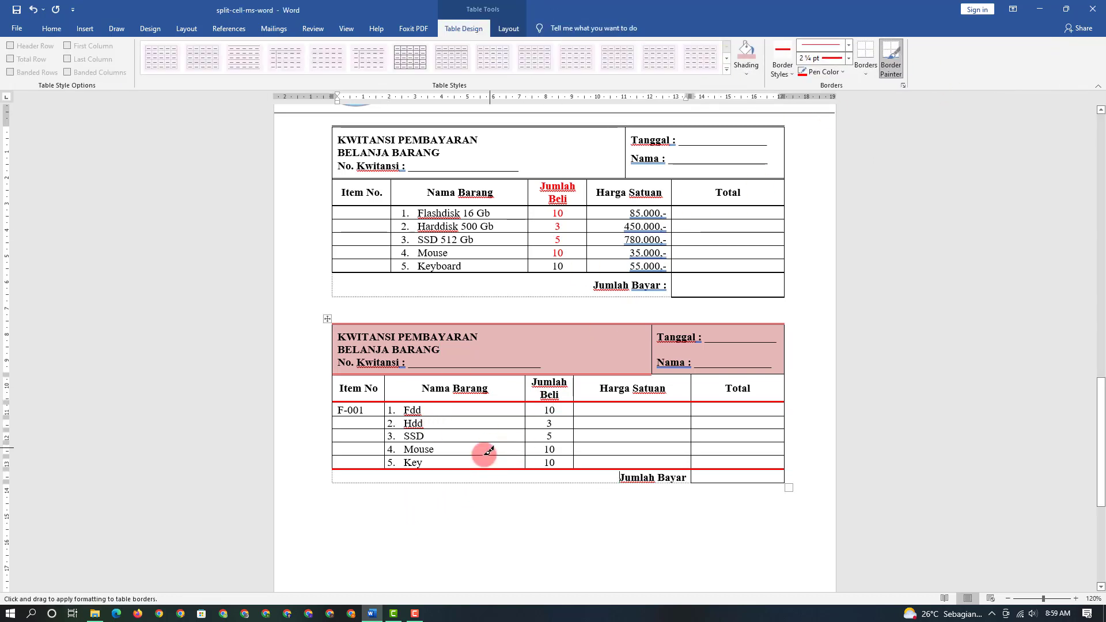
pyautogui.click(890, 69)
pyautogui.click(735, 291)
pyautogui.click(891, 69)
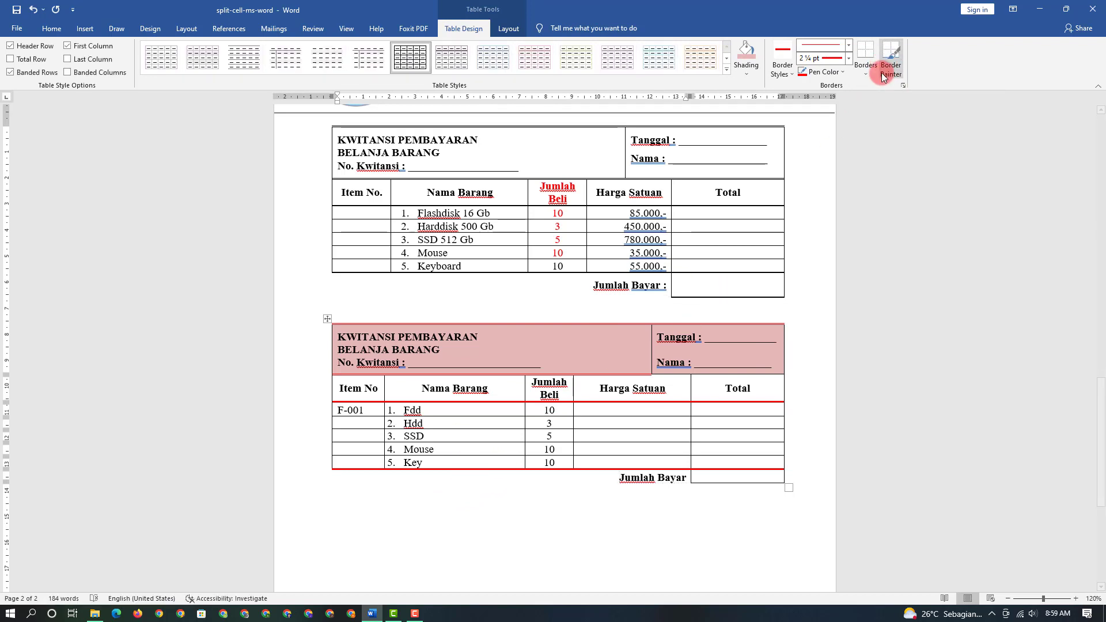
pyautogui.click(565, 476)
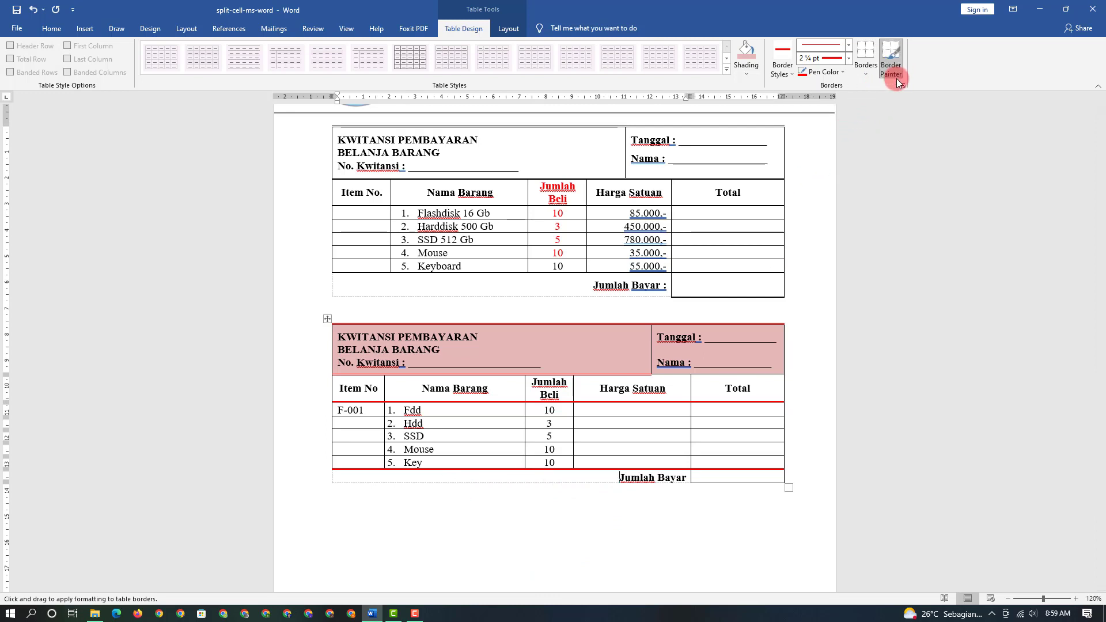
pyautogui.click(891, 62)
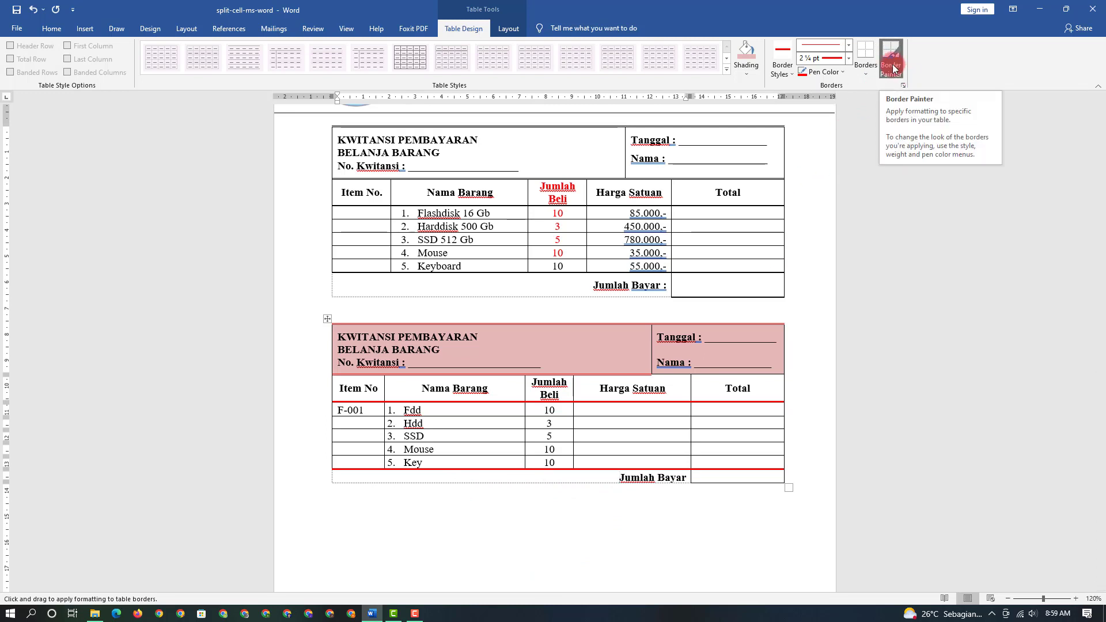
pyautogui.click(893, 67)
# - Paint a 2¼ pt red bottom border under the Total cell beside Jumlah Bayar
pyautogui.click(603, 439)
pyautogui.scroll(-2, 602, 440)
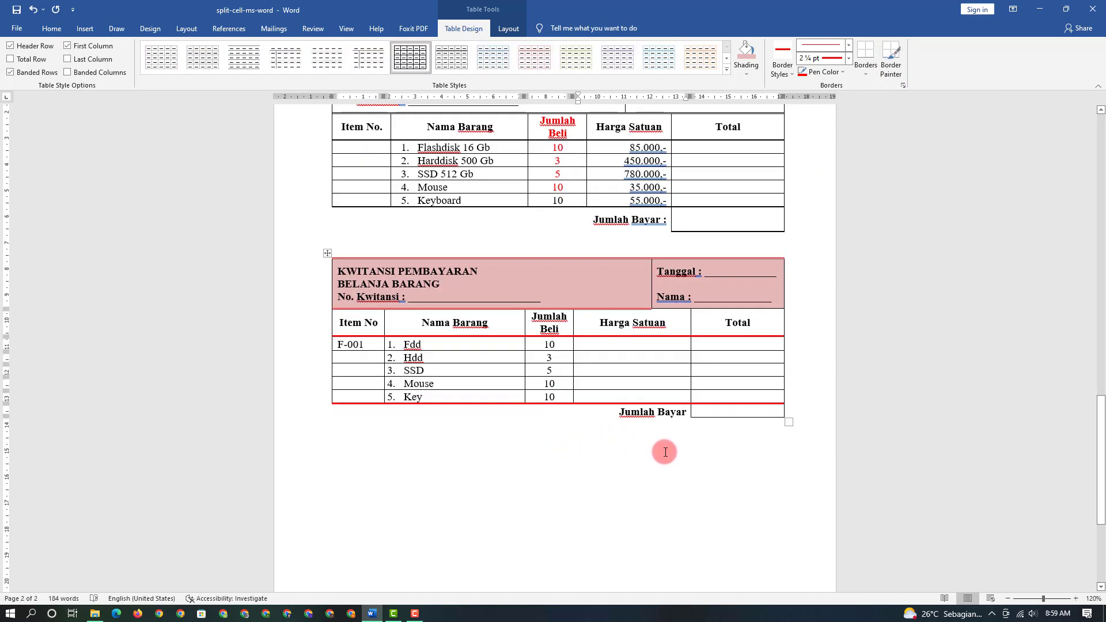
pyautogui.scroll(1, 665, 452)
pyautogui.click(838, 59)
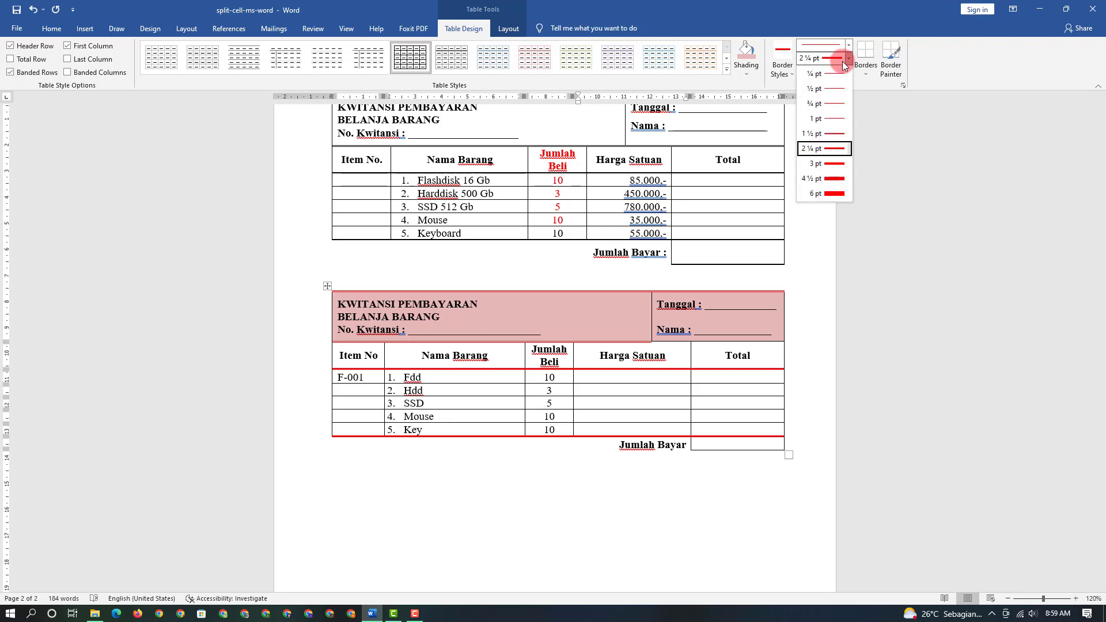
pyautogui.click(823, 149)
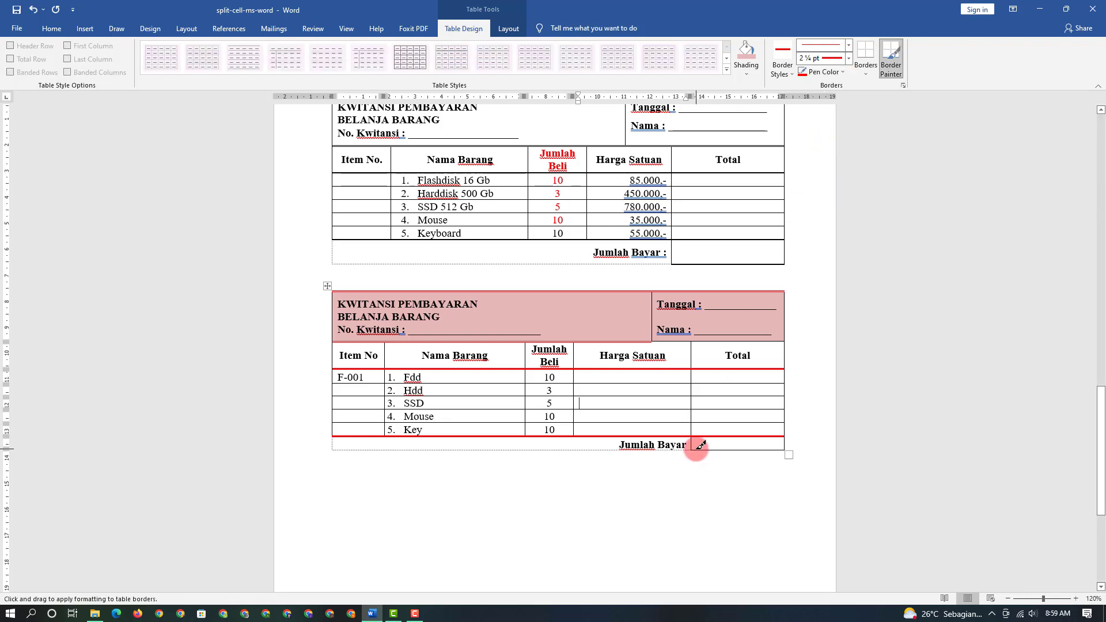
pyautogui.click(698, 449)
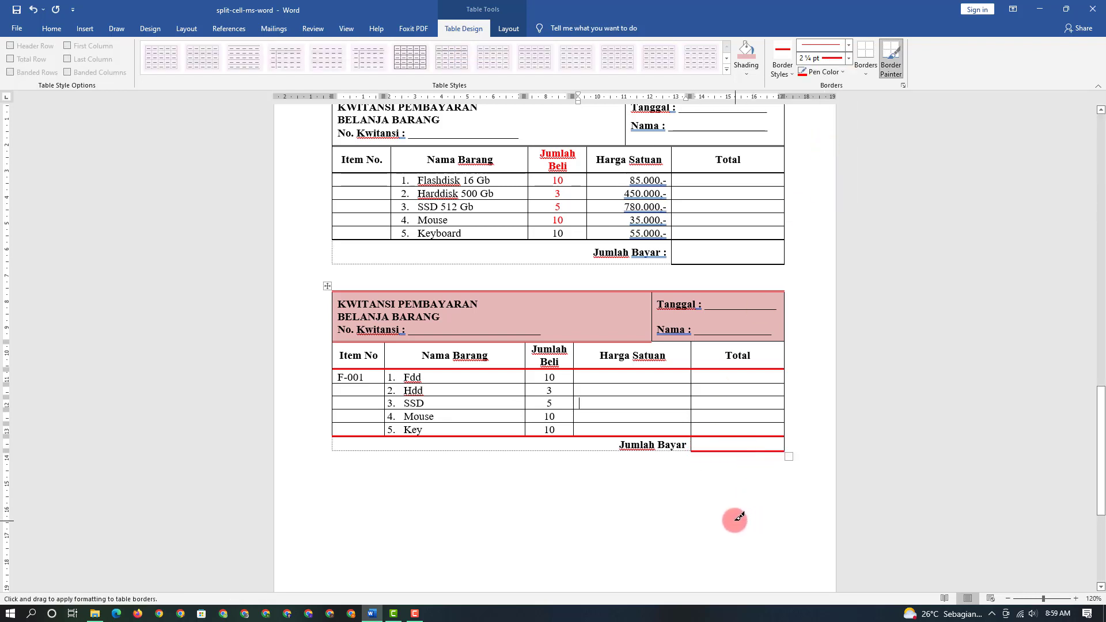
pyautogui.click(890, 58)
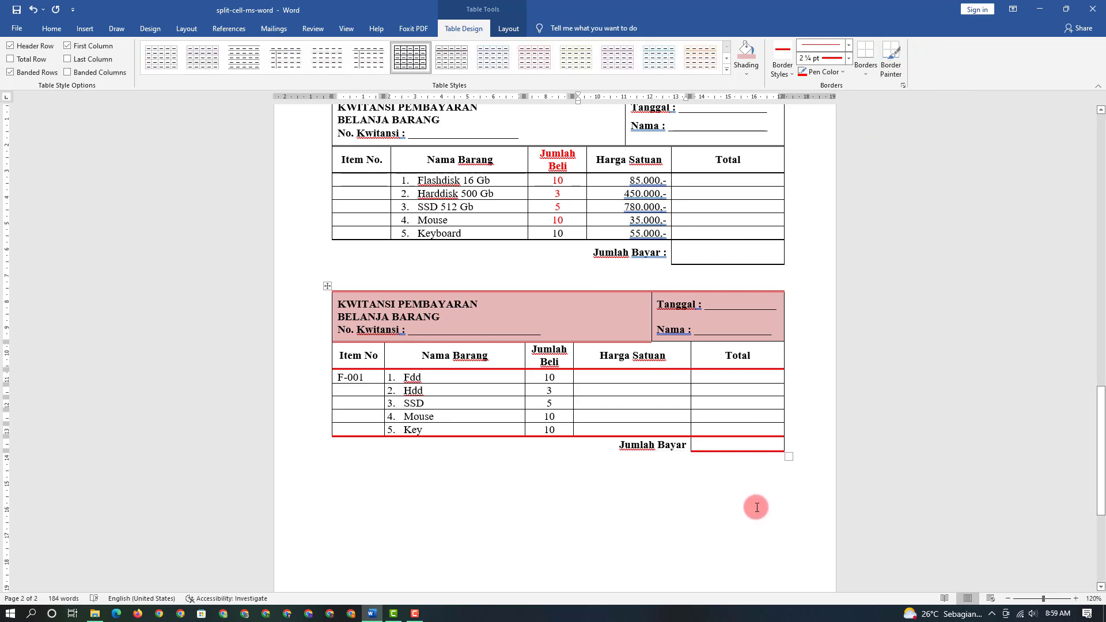
# - Indent the three KWITANSI PEMBAYARAN title lines rightward in the header cell using the ruler's left indent marker
pyautogui.scroll(1, 756, 508)
pyautogui.scroll(1, 756, 508)
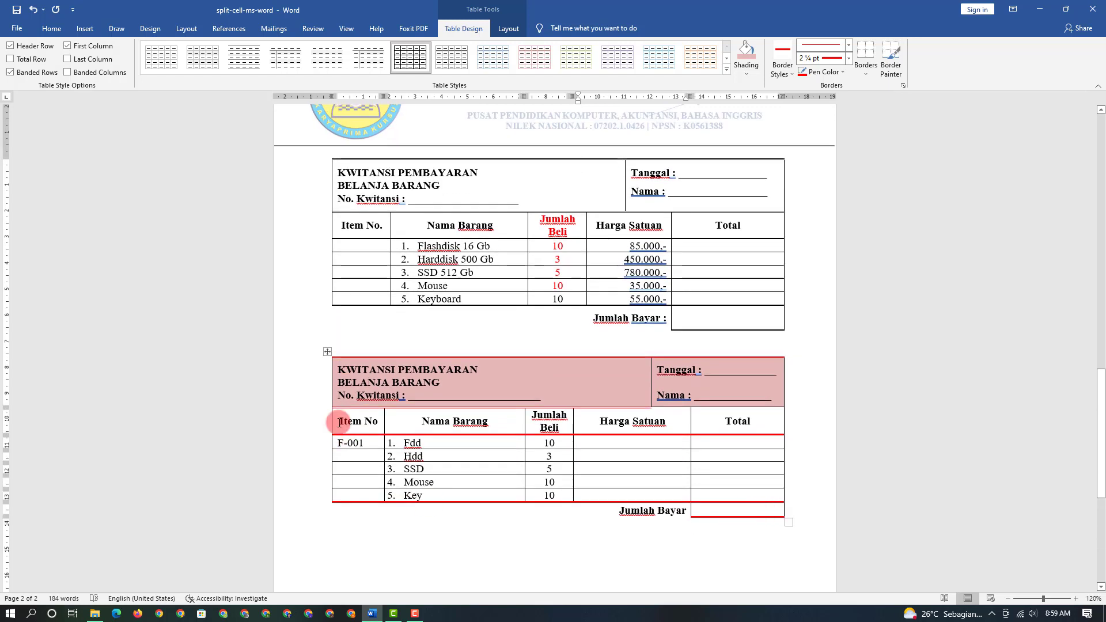
pyautogui.moveTo(340, 366); pyautogui.dragTo(521, 395)
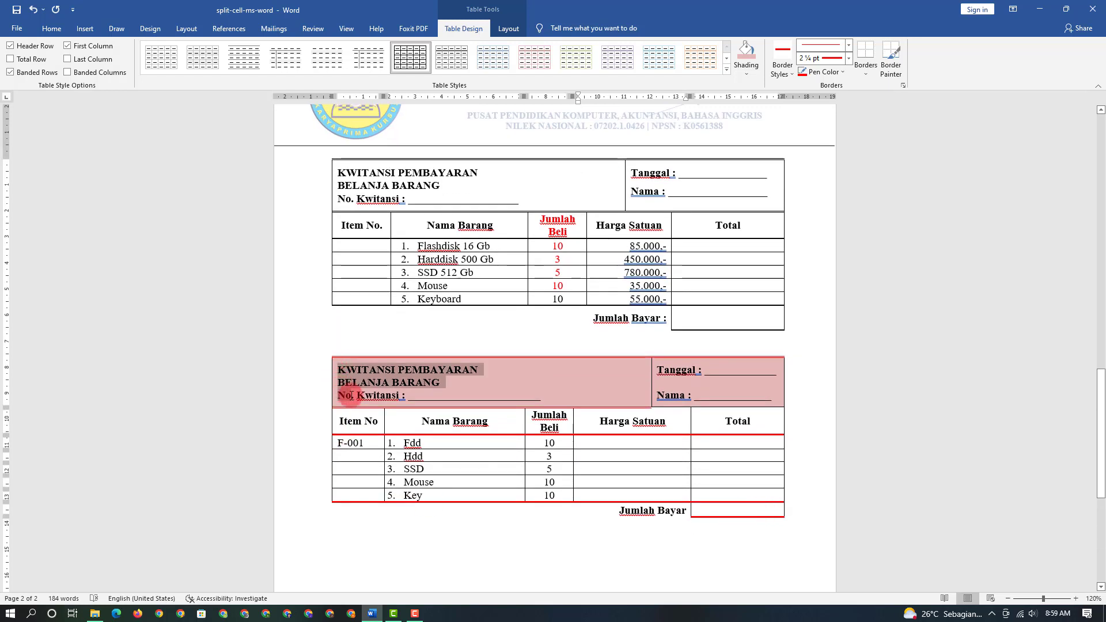
pyautogui.moveTo(355, 383); pyautogui.dragTo(361, 142)
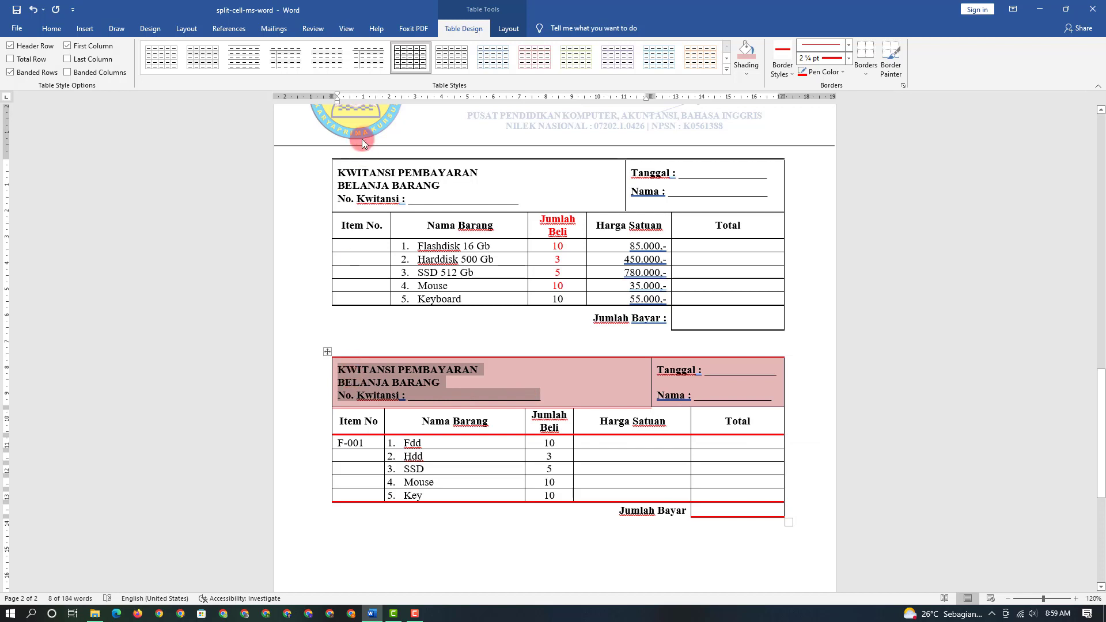
pyautogui.moveTo(340, 104)
pyautogui.mouseDown()
pyautogui.moveTo(405, 105)
pyautogui.moveTo(396, 100)
pyautogui.mouseUp()
pyautogui.click(365, 375)
pyautogui.scroll(-2, 462, 510)
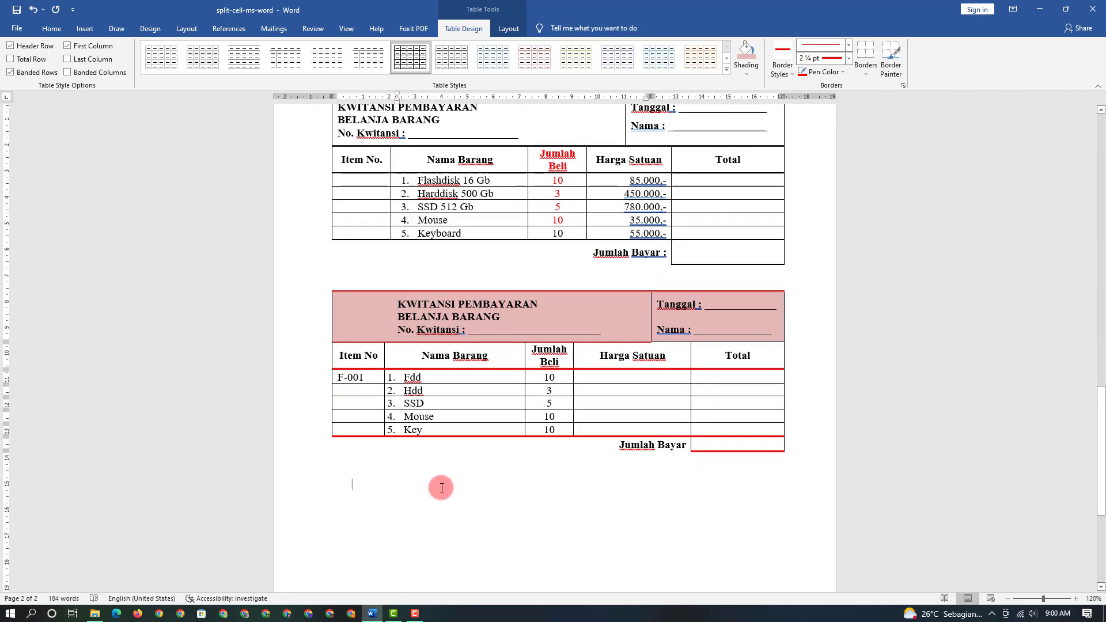
pyautogui.click(439, 484)
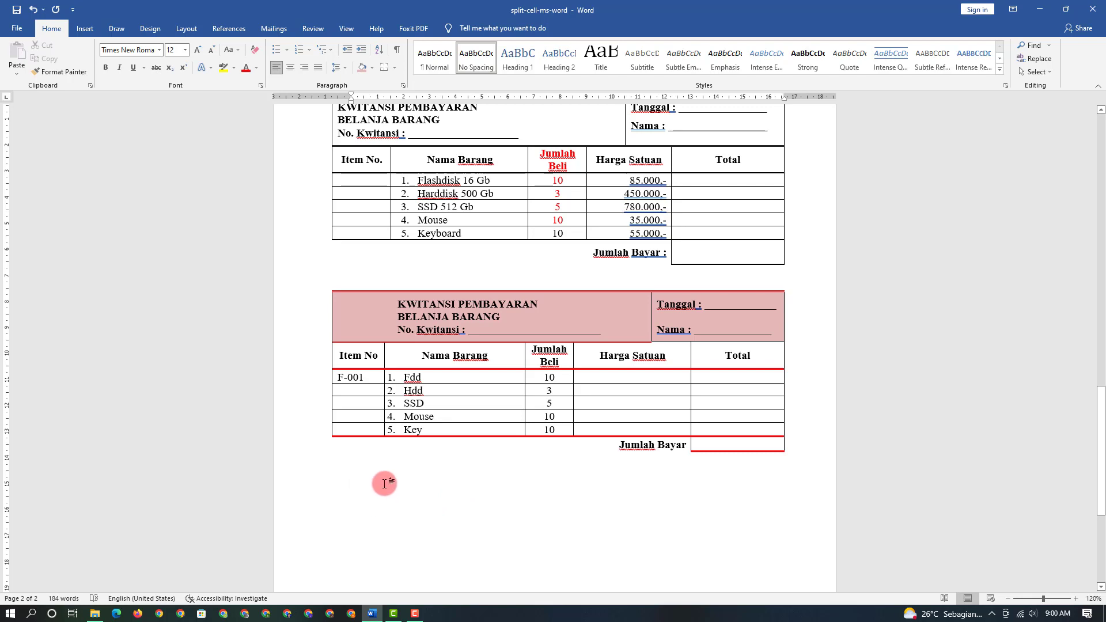
# - Insert the first logo image from D:\Konten\Logo-LKPKP on the line below the second receipt table
pyautogui.scroll(-2, 375, 476)
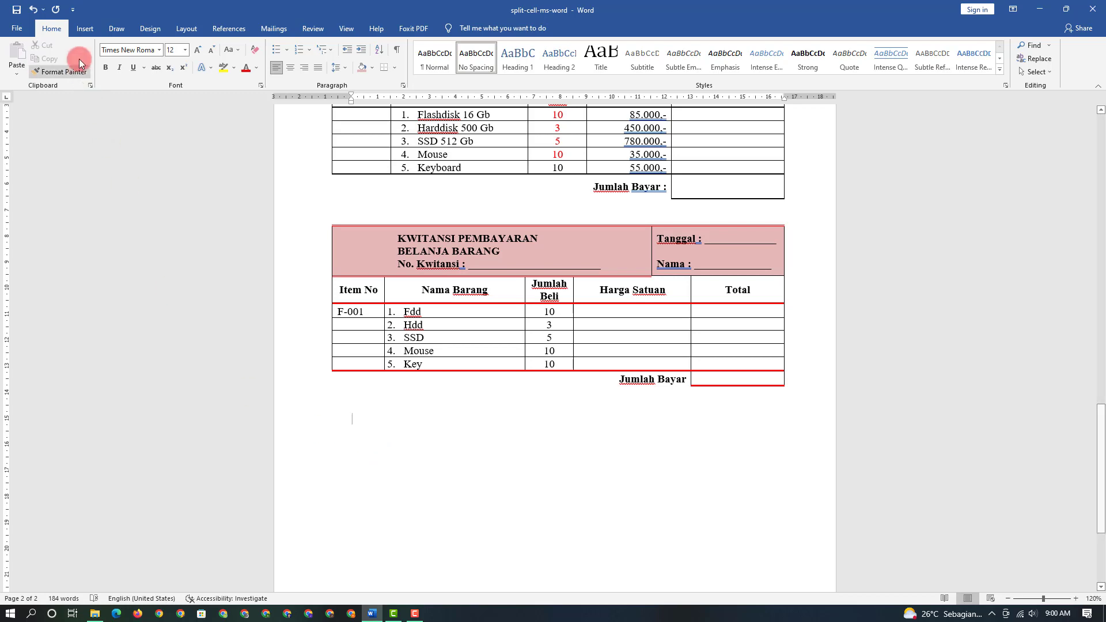
pyautogui.click(84, 28)
pyautogui.click(133, 72)
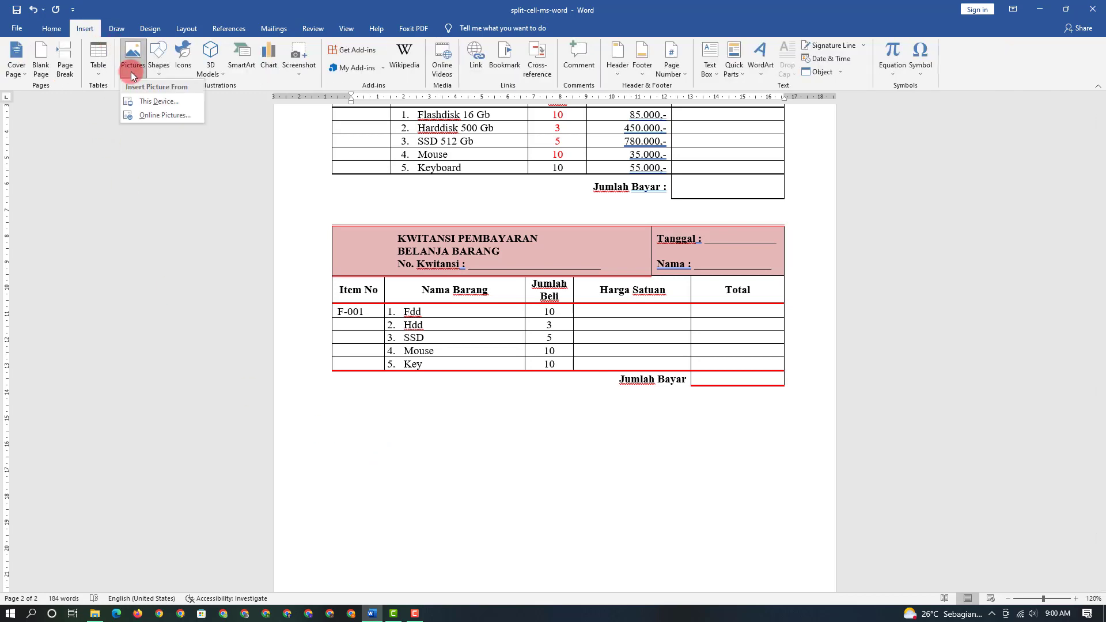
pyautogui.click(145, 103)
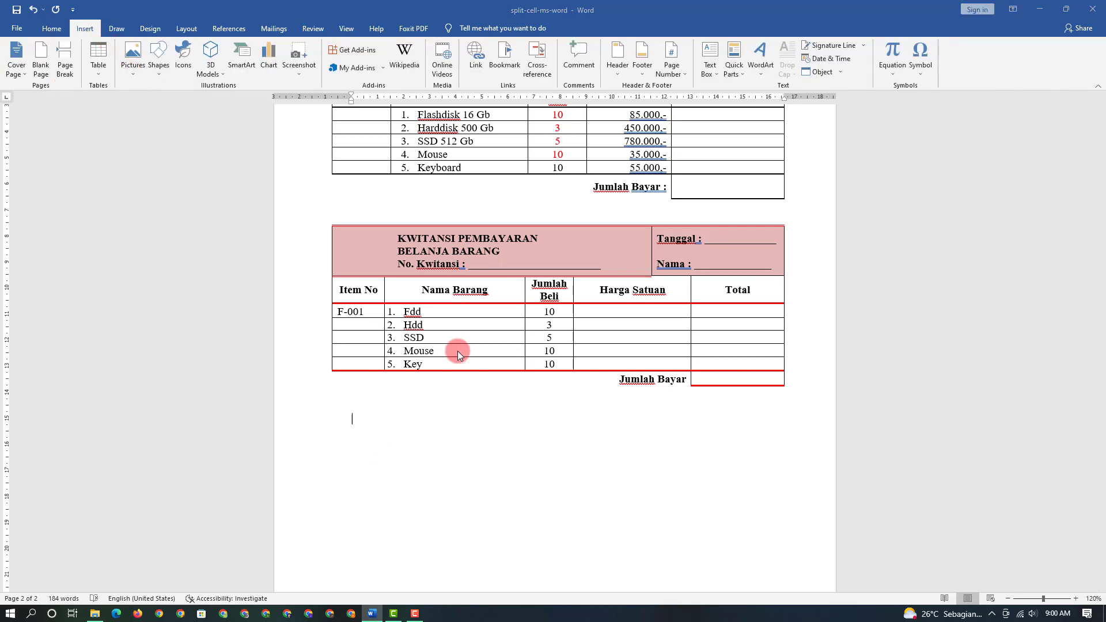
pyautogui.click(56, 214)
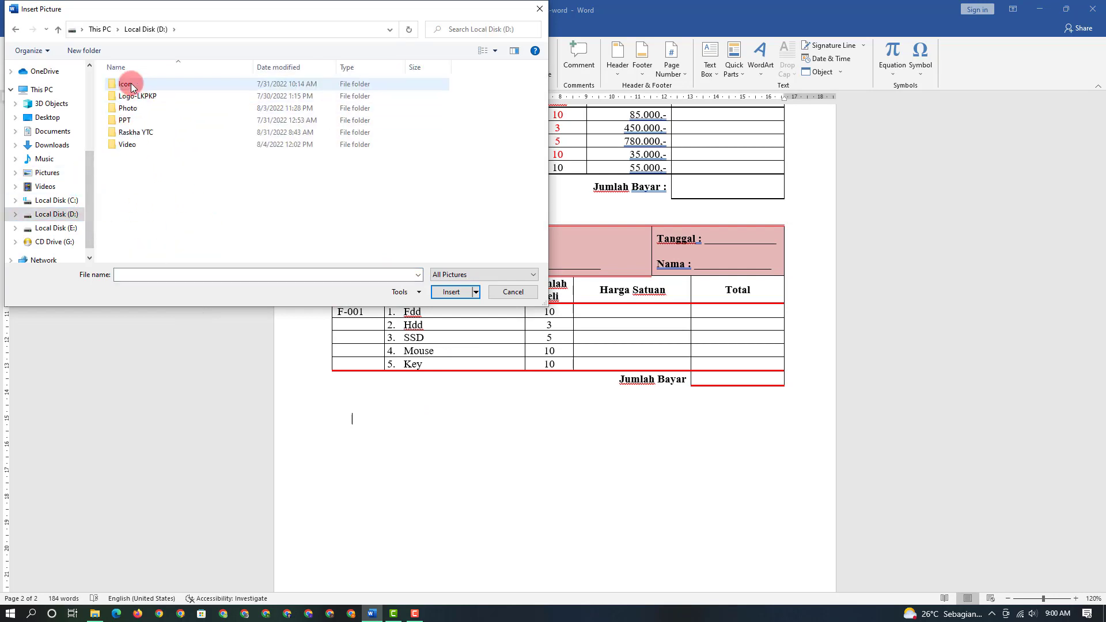
pyautogui.doubleClick(130, 85)
pyautogui.doubleClick(137, 97)
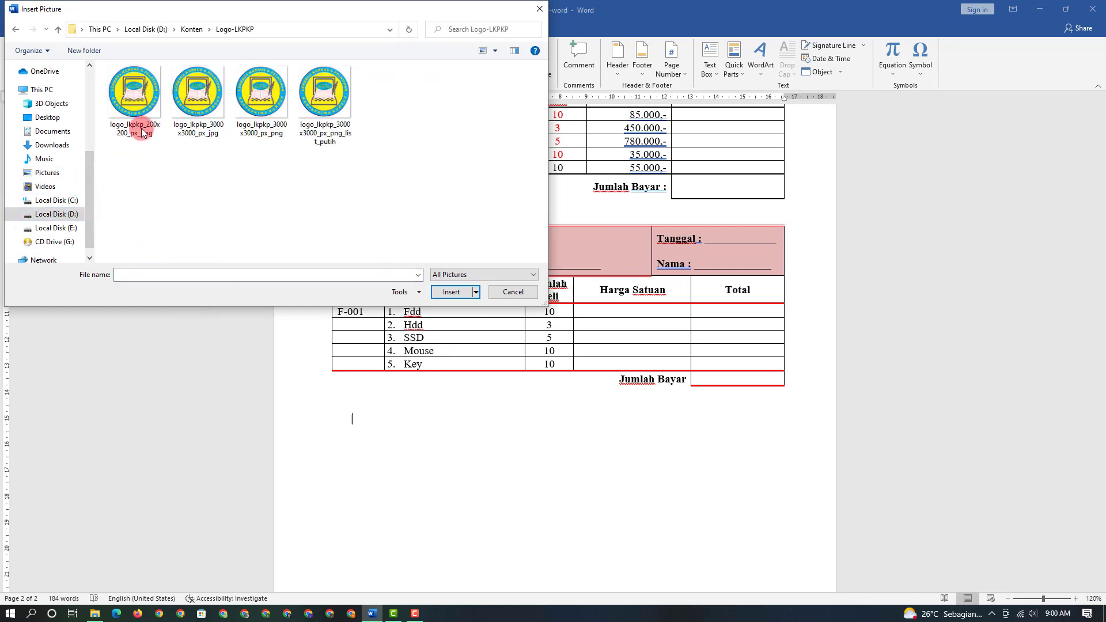
pyautogui.doubleClick(141, 132)
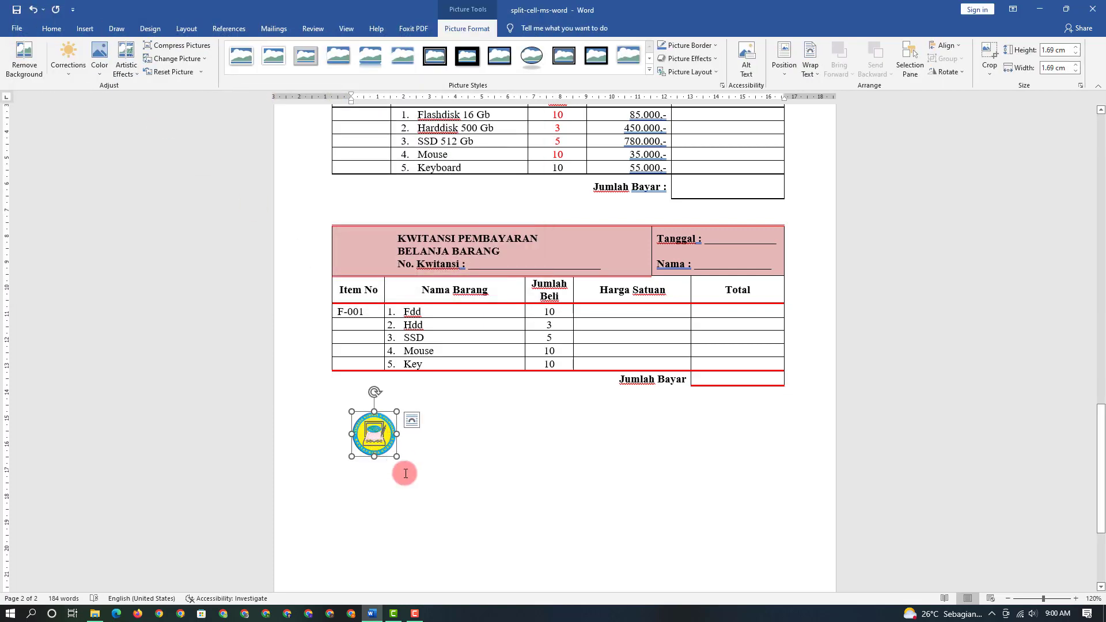
# - Set the logo's wrapping to In Front of Text and move it into the header's left side
pyautogui.click(405, 473)
pyautogui.click(386, 447)
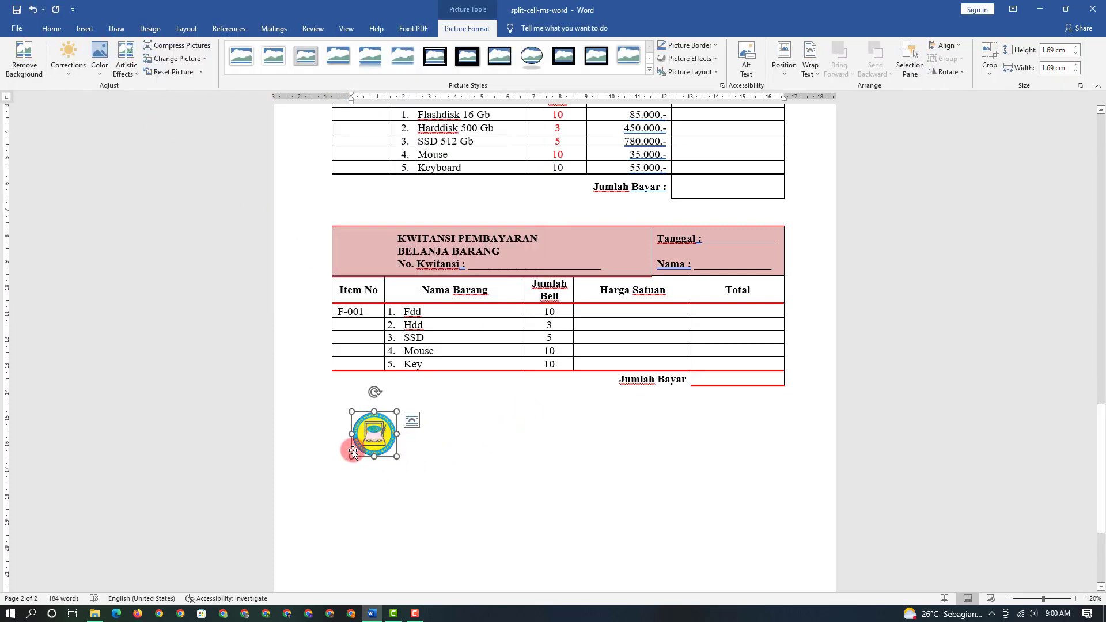
pyautogui.click(423, 481)
pyautogui.moveTo(374, 452); pyautogui.dragTo(376, 438)
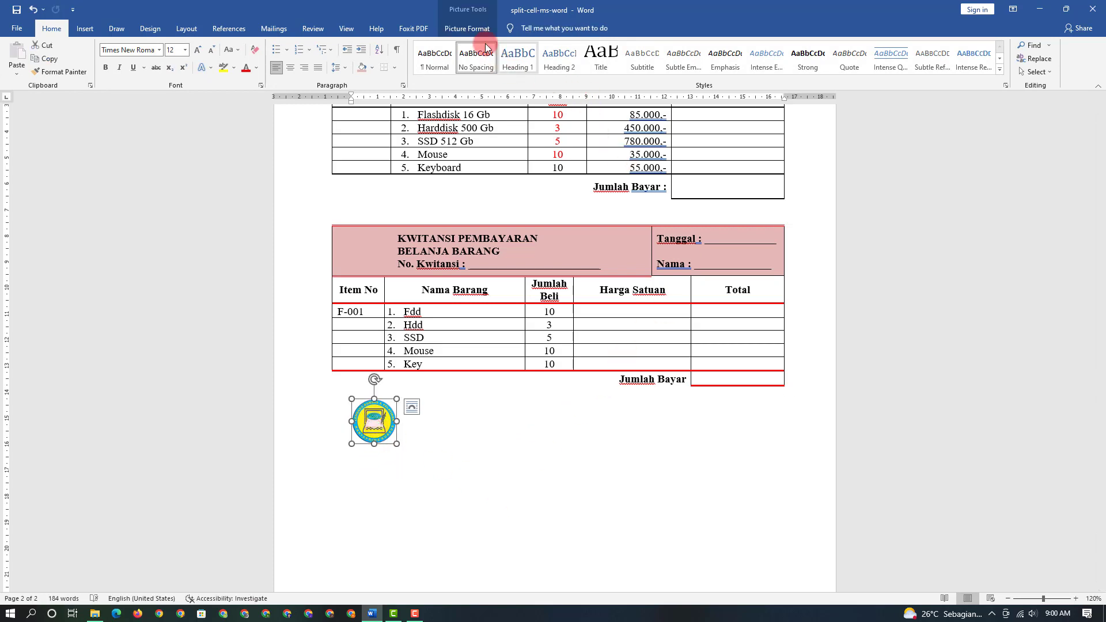
pyautogui.click(467, 30)
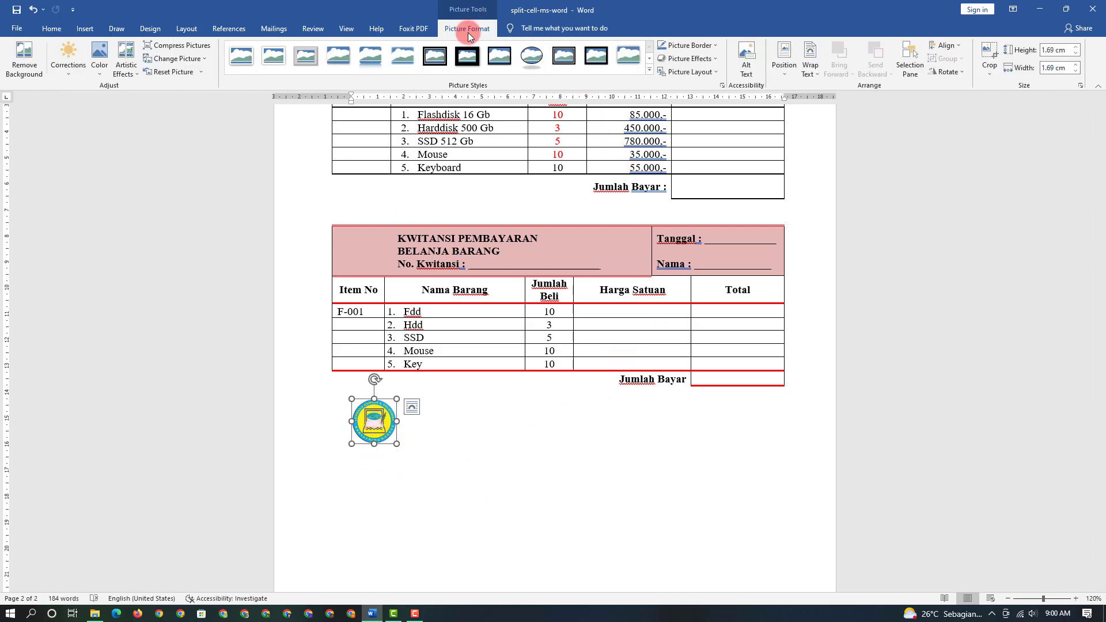
pyautogui.click(810, 71)
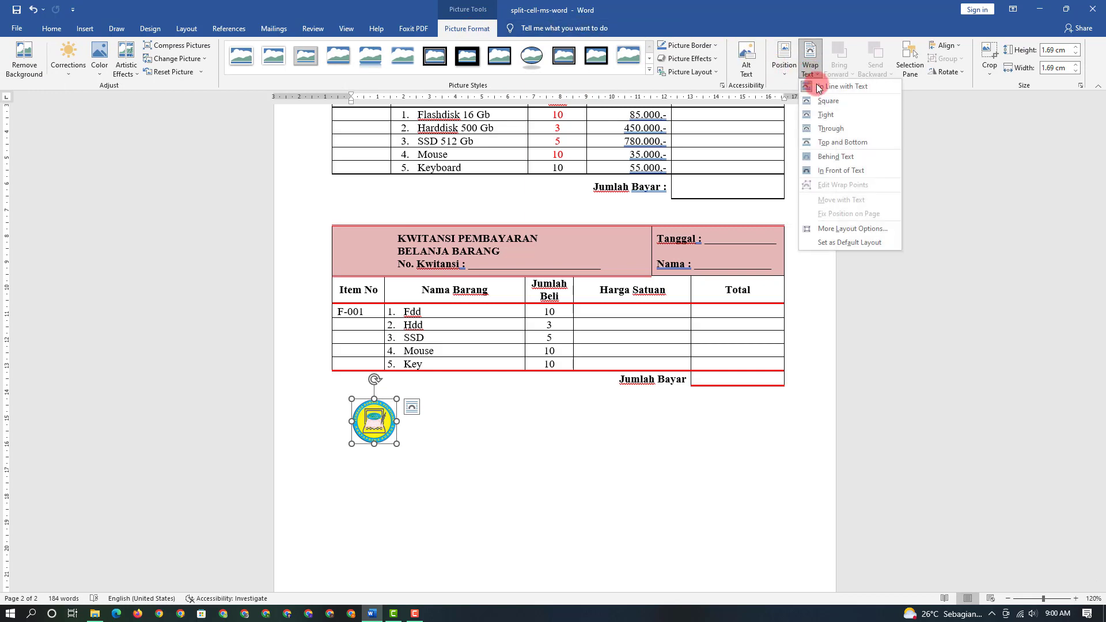
pyautogui.click(835, 170)
pyautogui.moveTo(377, 401); pyautogui.dragTo(366, 251)
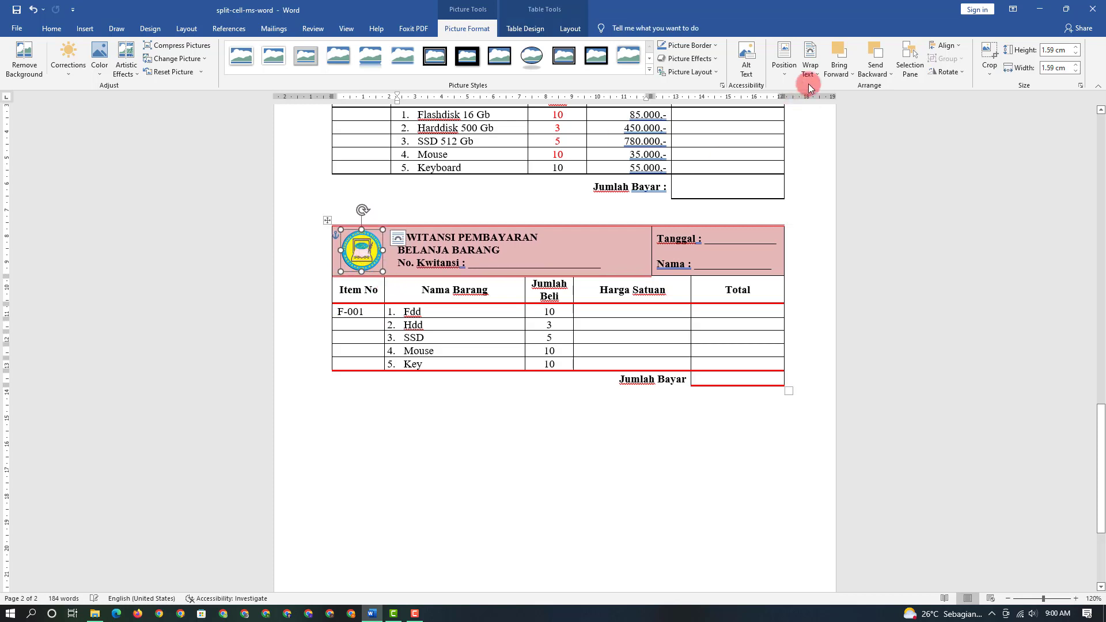
# - Reapply In Front of Text, nudge the logo into place, and enlarge it to 1.7 cm
pyautogui.click(784, 64)
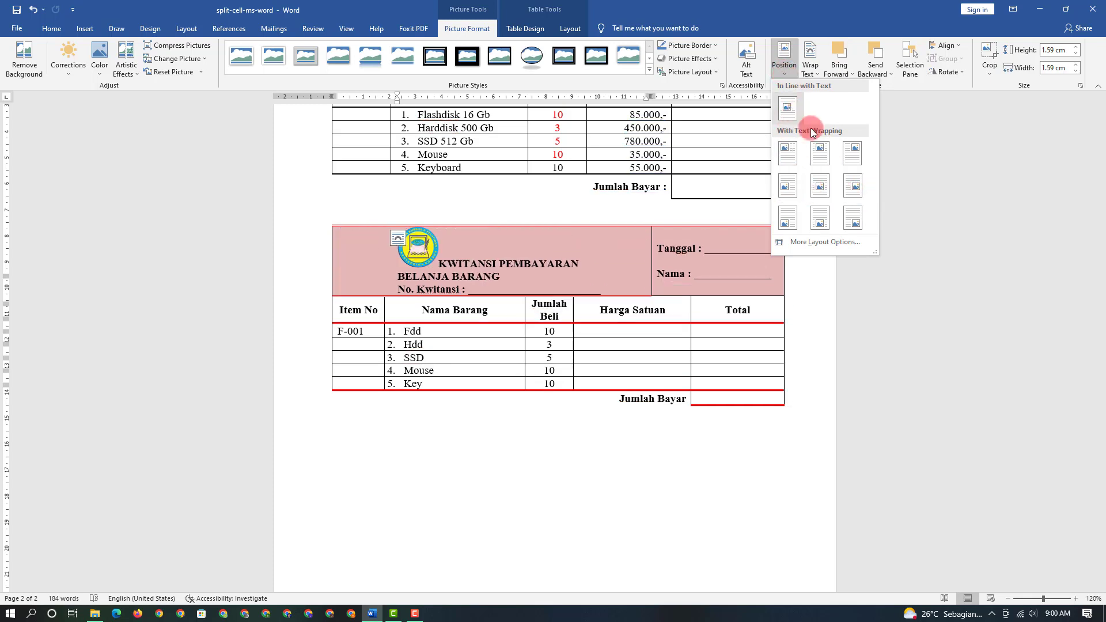
pyautogui.click(796, 444)
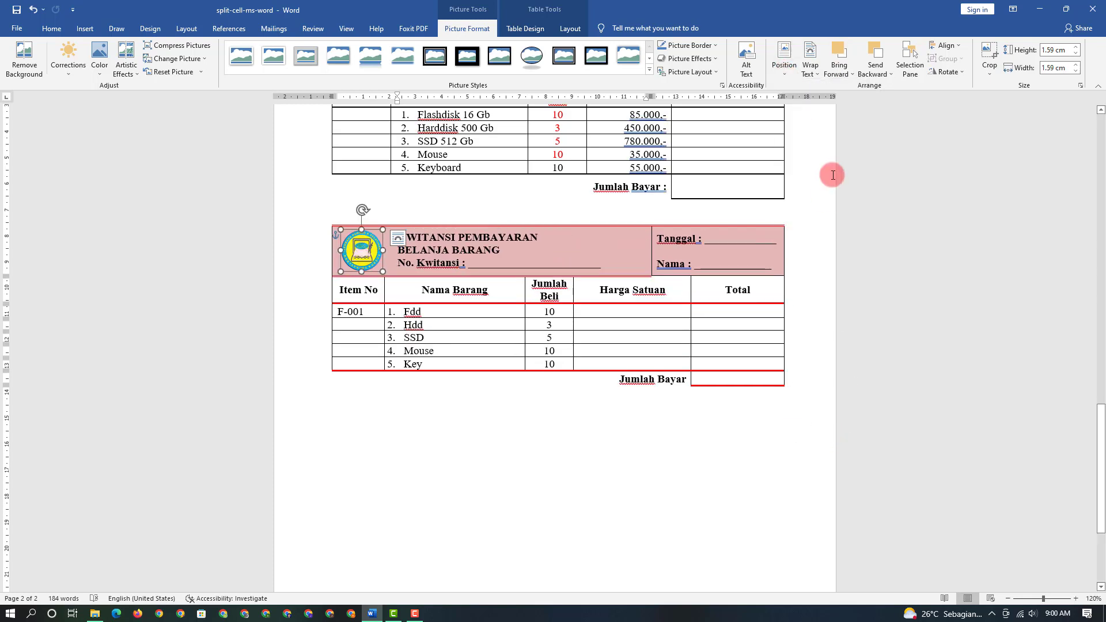
pyautogui.click(811, 69)
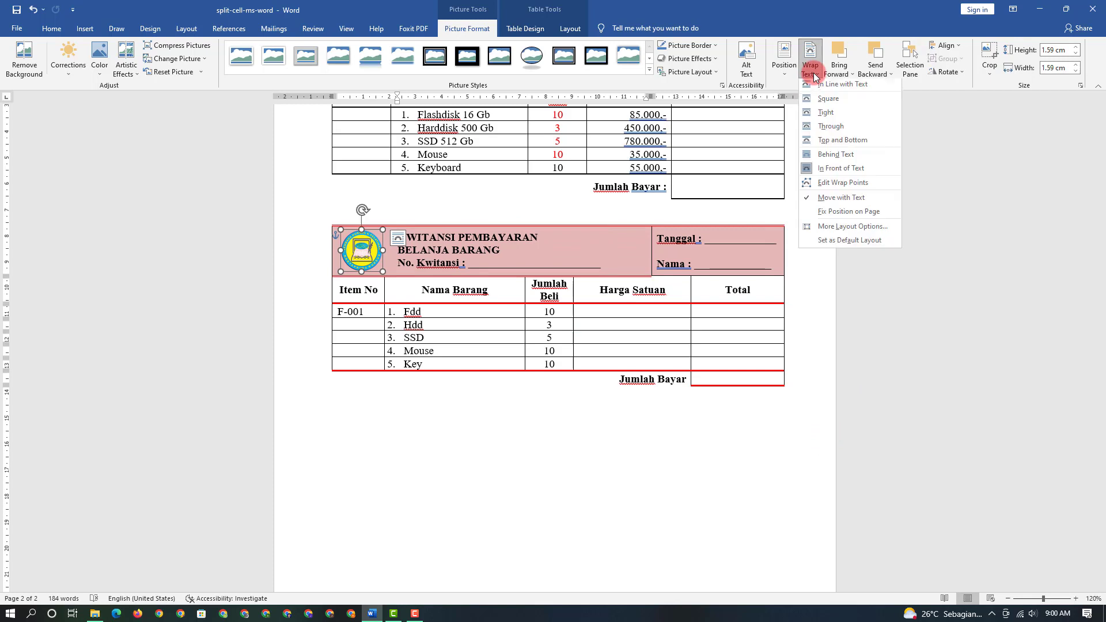
pyautogui.click(831, 170)
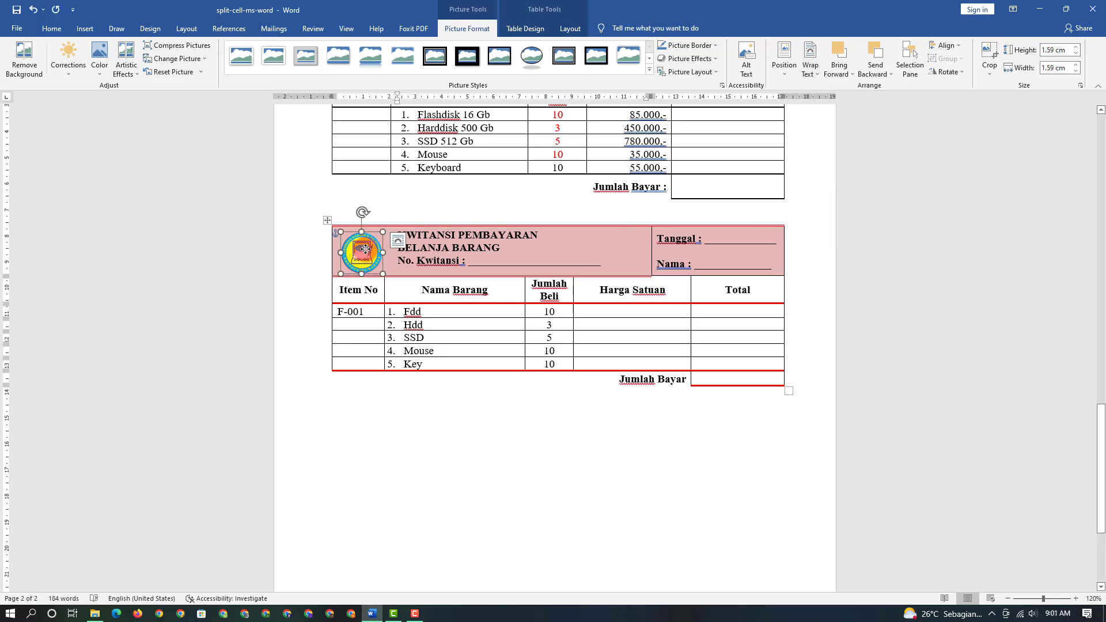
pyautogui.moveTo(364, 246); pyautogui.dragTo(364, 250)
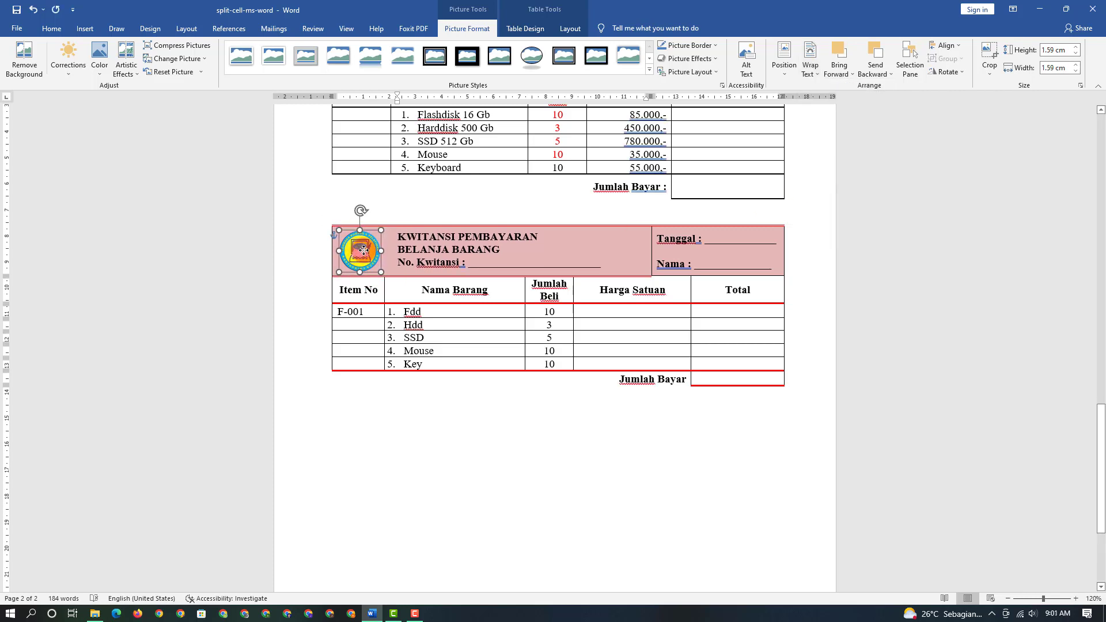
pyautogui.click(379, 279)
pyautogui.moveTo(382, 273); pyautogui.dragTo(384, 274)
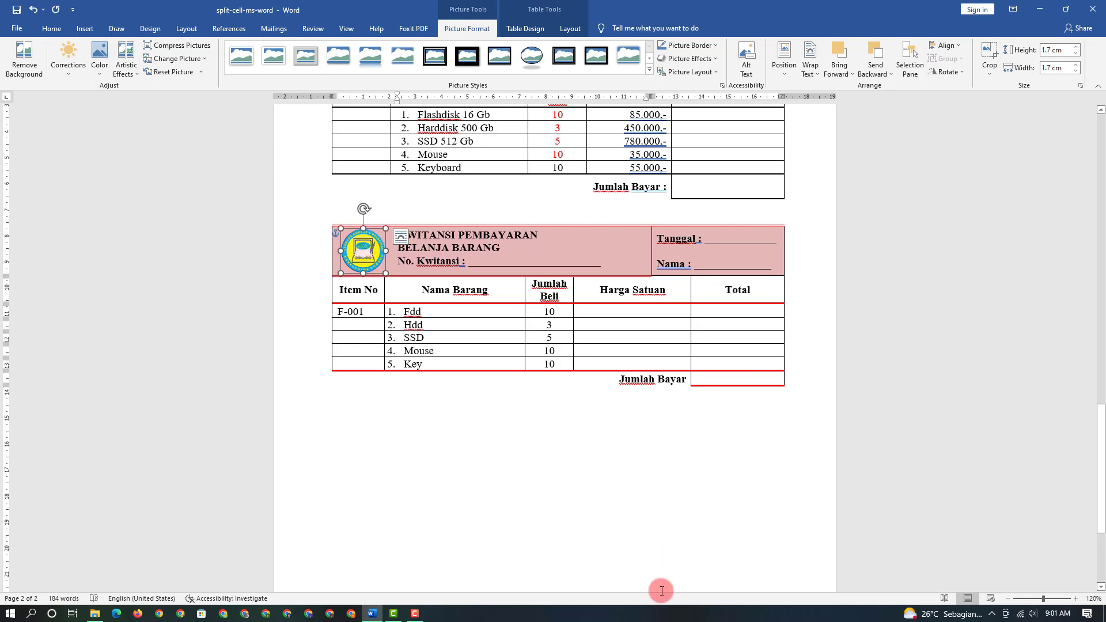
pyautogui.click(590, 486)
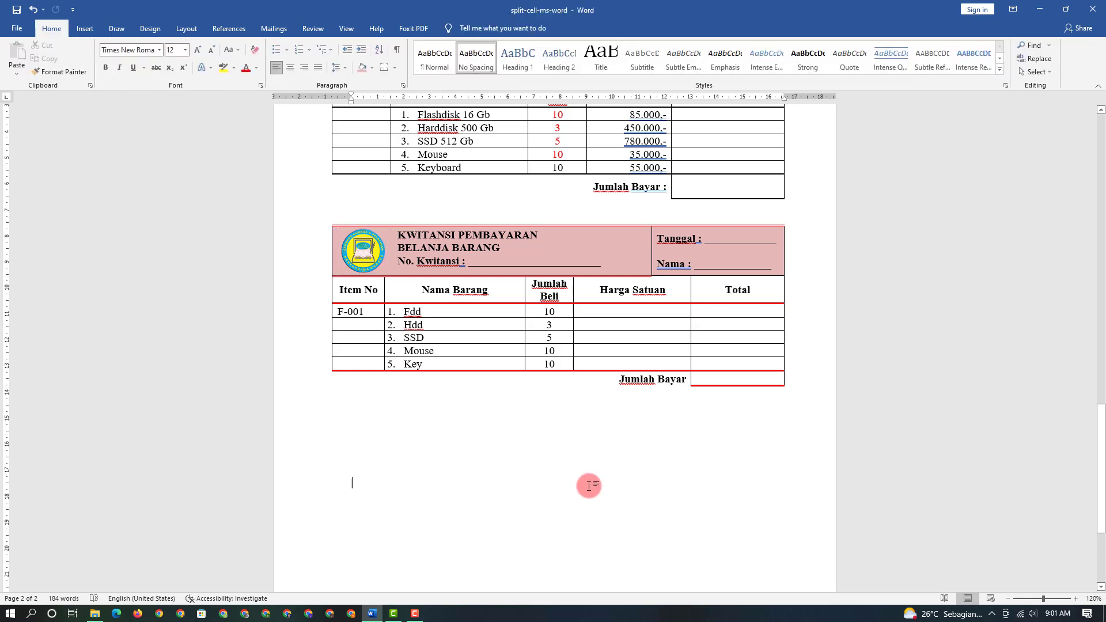
pyautogui.click(351, 254)
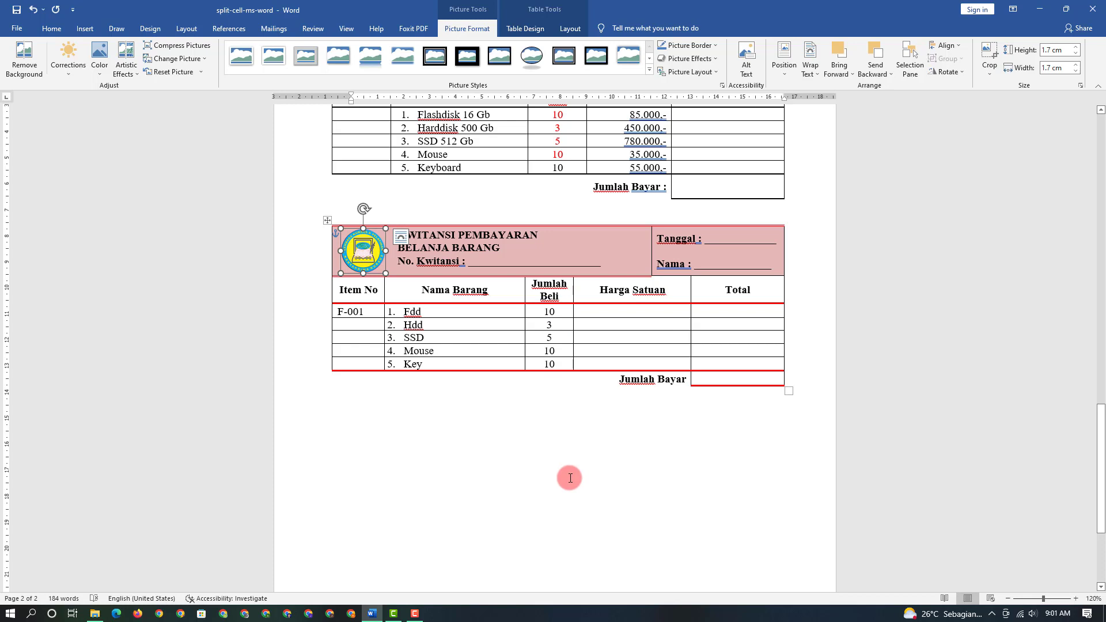
# - Right-align the five Harga Satuan cells
pyautogui.scroll(1, 604, 443)
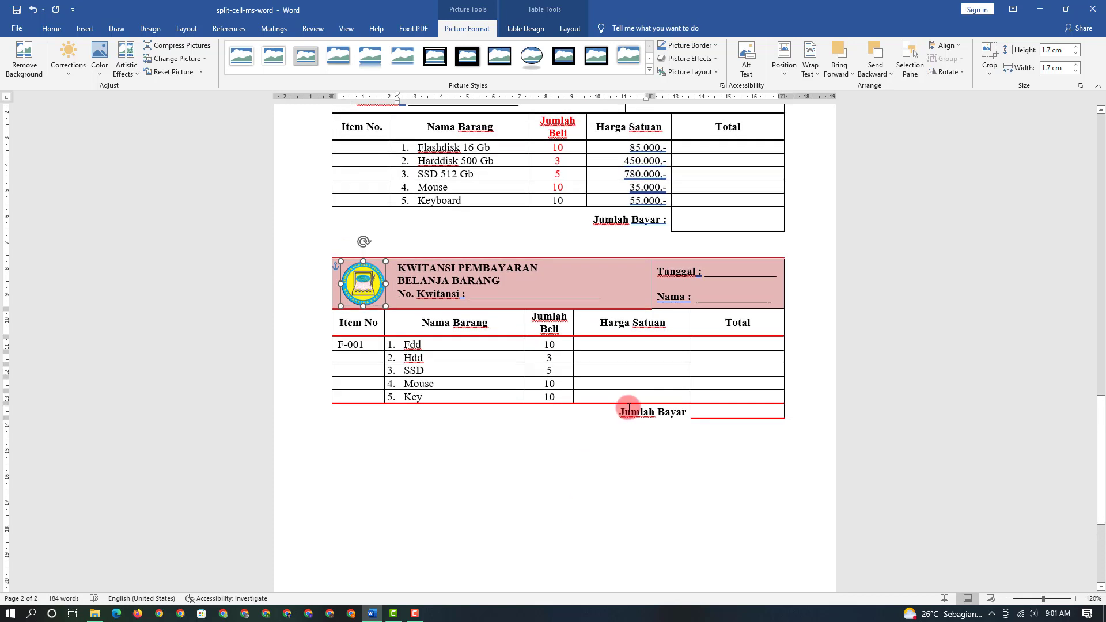
pyautogui.click(682, 344)
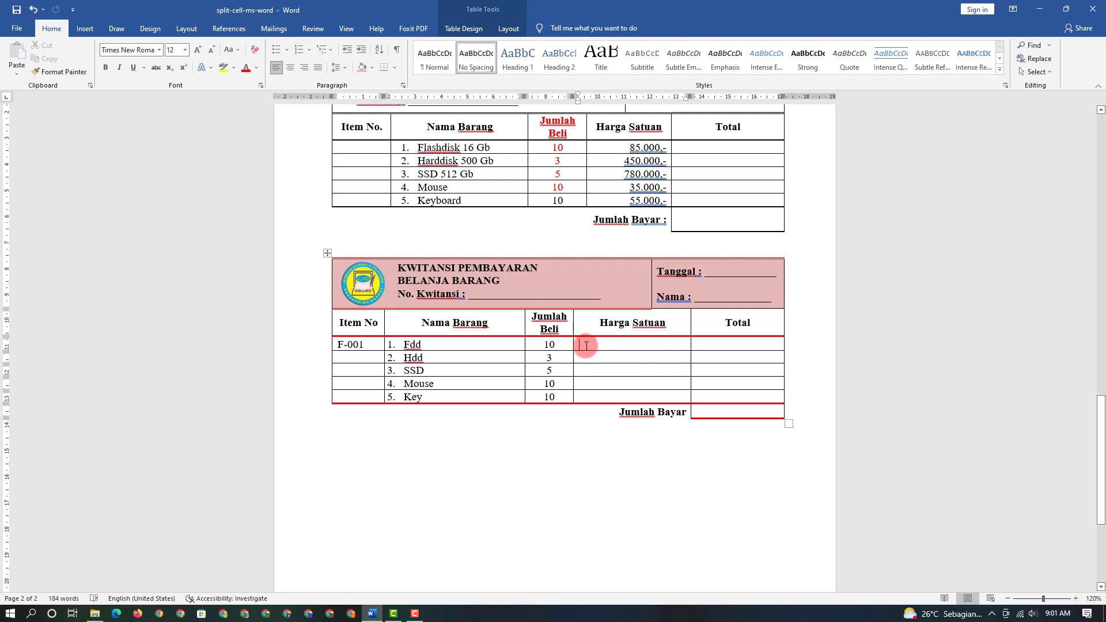
pyautogui.moveTo(585, 345); pyautogui.dragTo(587, 398)
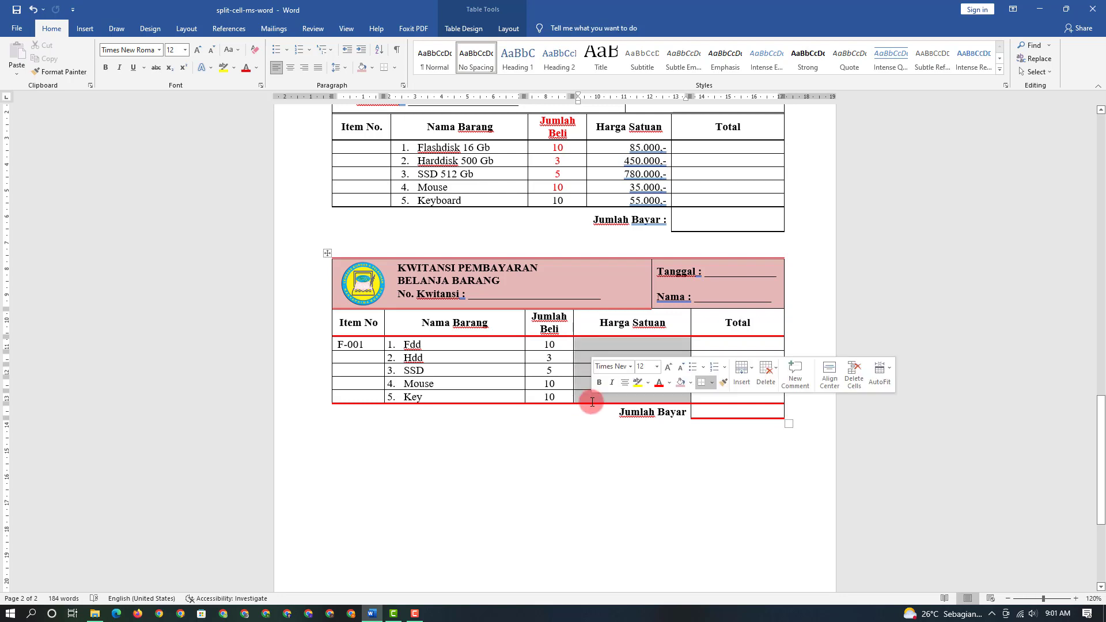
pyautogui.click(305, 72)
# - Enter the prices 85.000,-, 450.000,-, 780.000,-, 35.000,- and 55.000,- for the five items
pyautogui.click(752, 411)
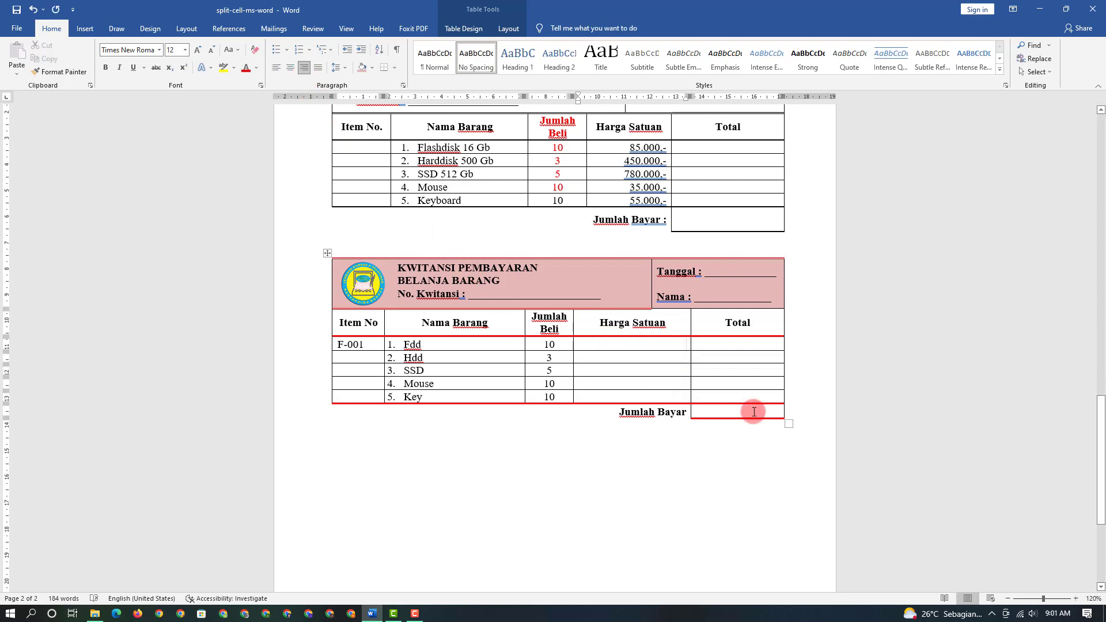
pyautogui.write('85.000,-')
pyautogui.click(685, 358)
pyautogui.write('450.000,-')
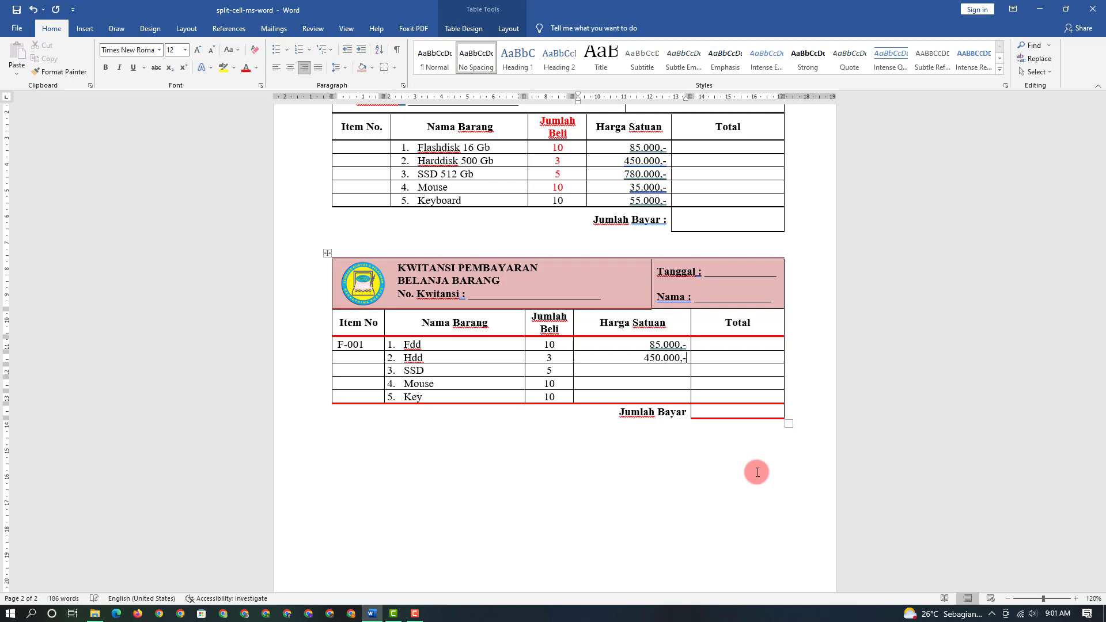
pyautogui.click(662, 370)
pyautogui.write('780.000,-')
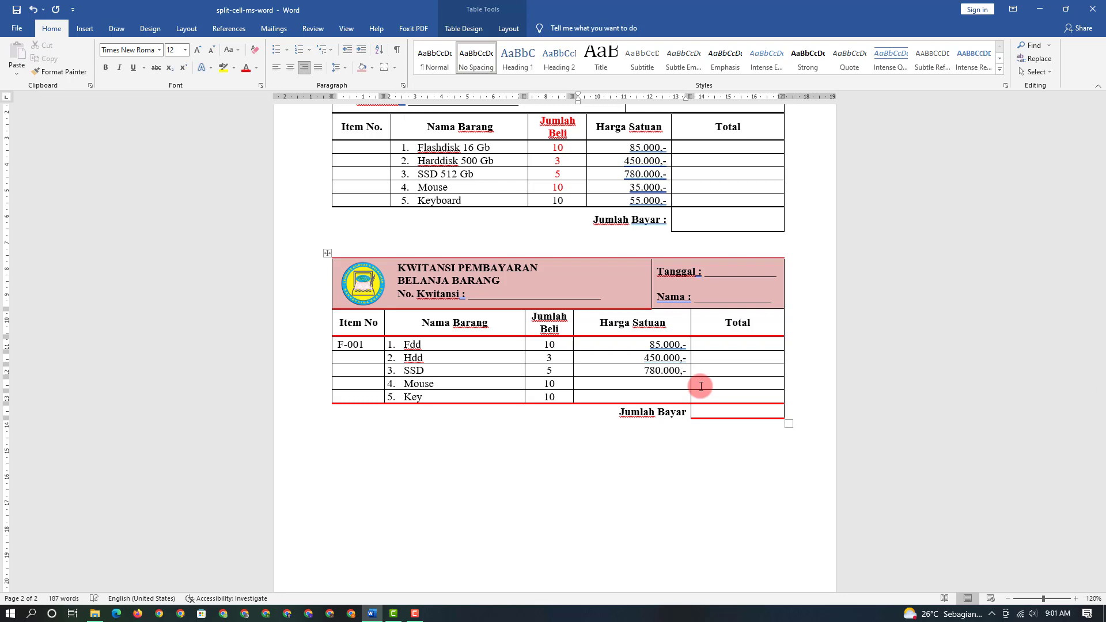
pyautogui.click(688, 383)
pyautogui.write('35.000,-')
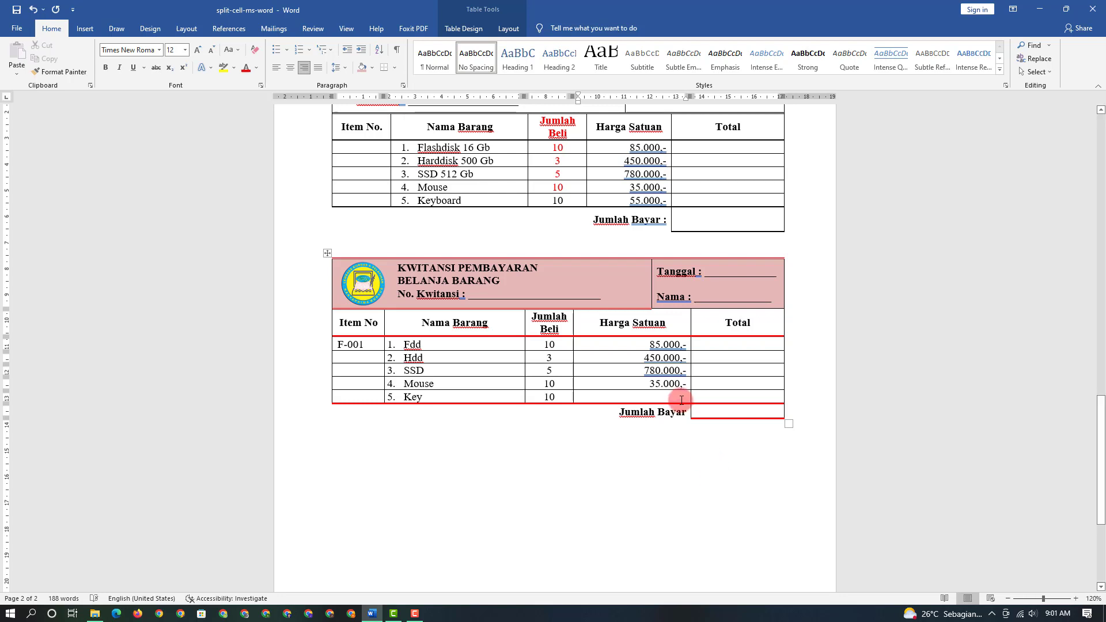
pyautogui.click(684, 396)
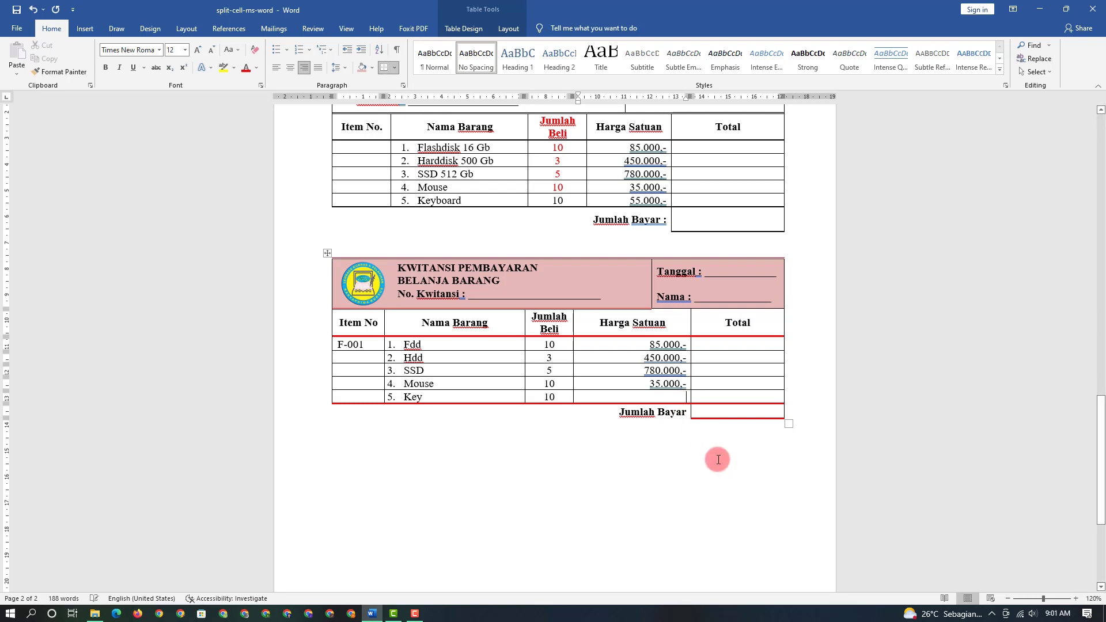
pyautogui.write('55.000,-')
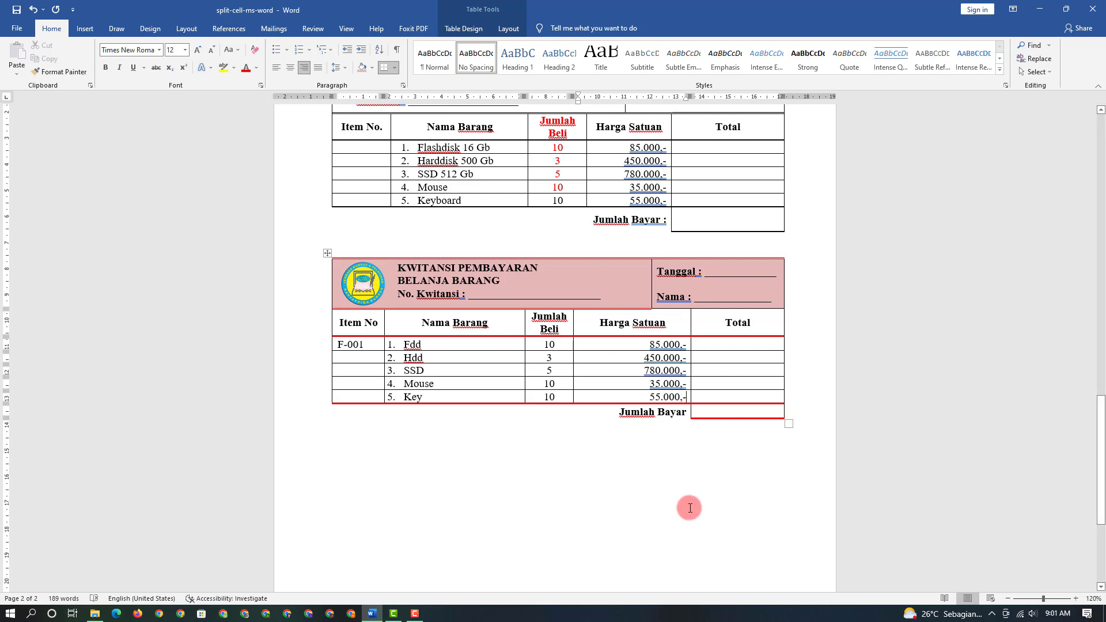
pyautogui.scroll(1, 689, 508)
# - Drag the Tanggal/Nama cell's left boundary leftward into the heading cell to widen it
pyautogui.scroll(2, 689, 508)
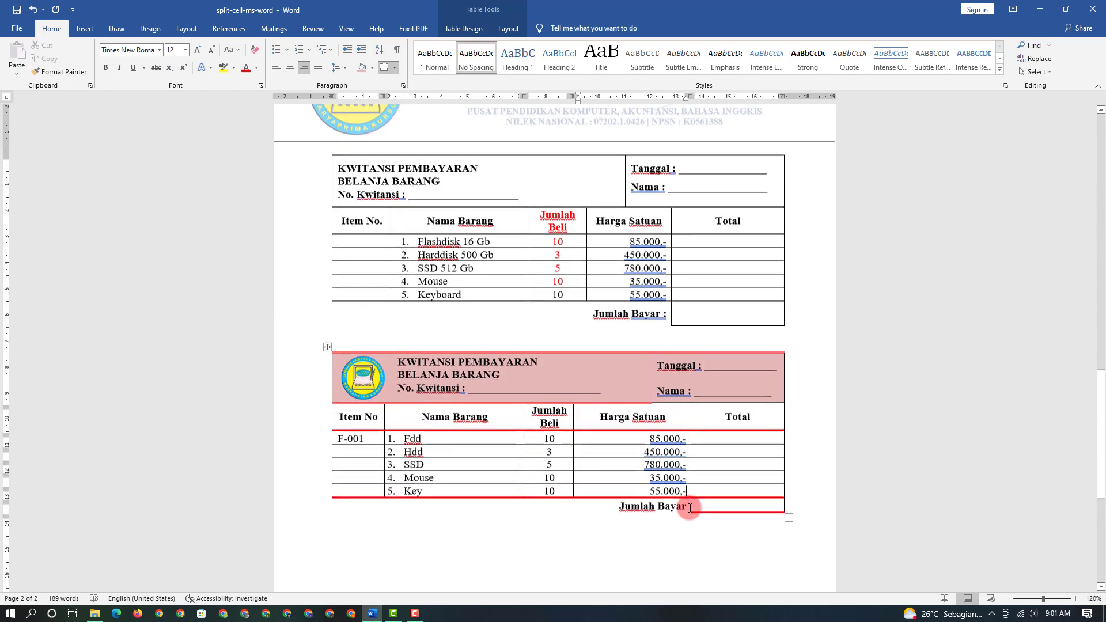
pyautogui.scroll(1, 689, 507)
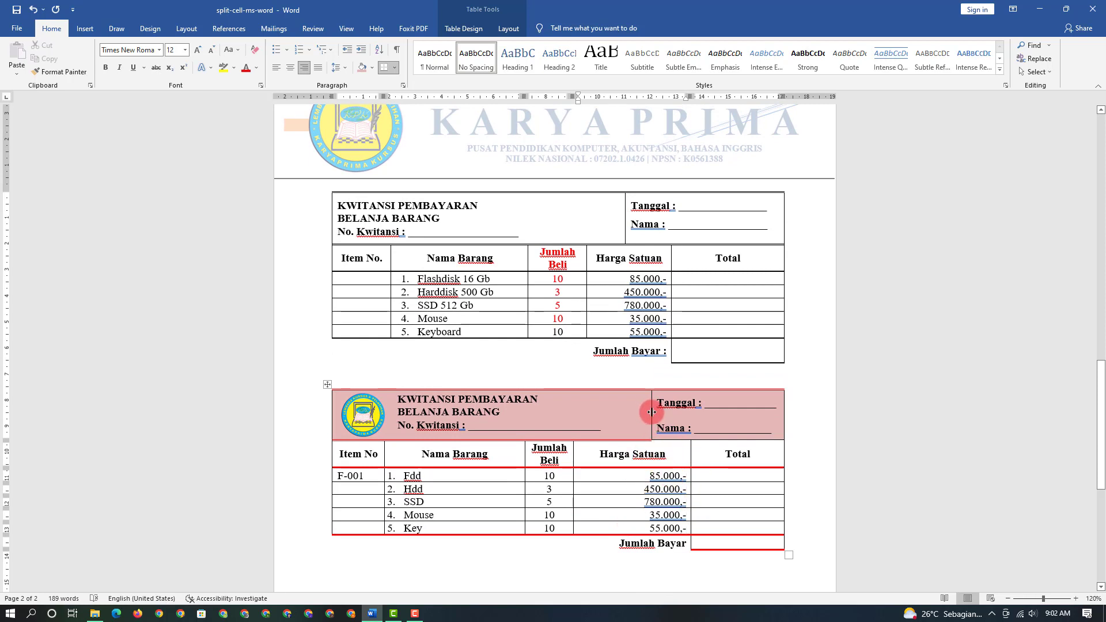
pyautogui.moveTo(651, 411); pyautogui.dragTo(632, 412)
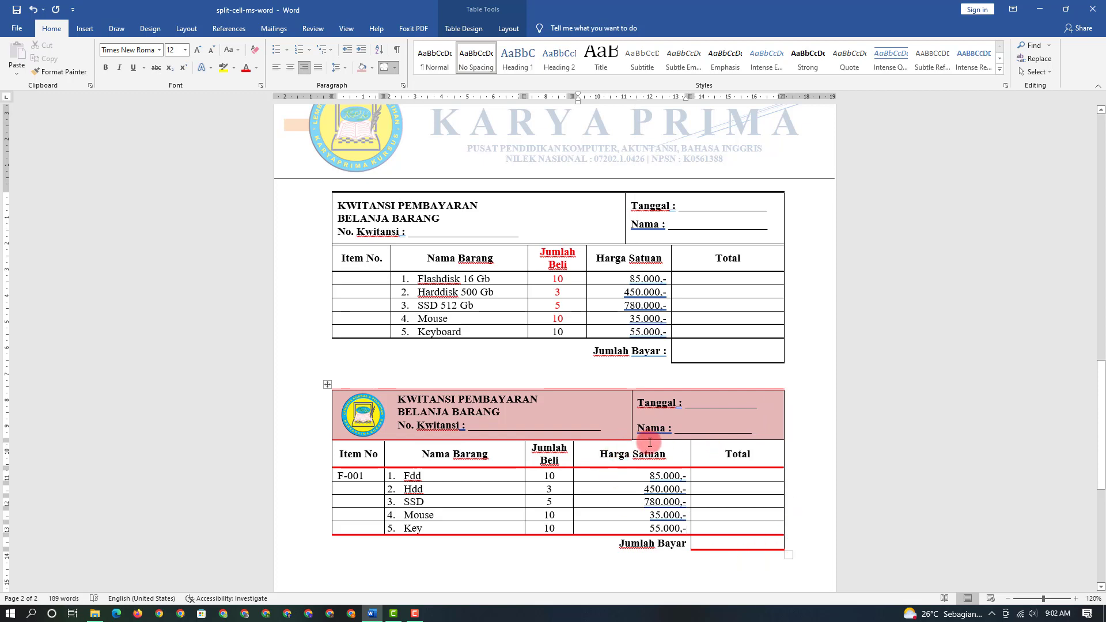
pyautogui.click(672, 417)
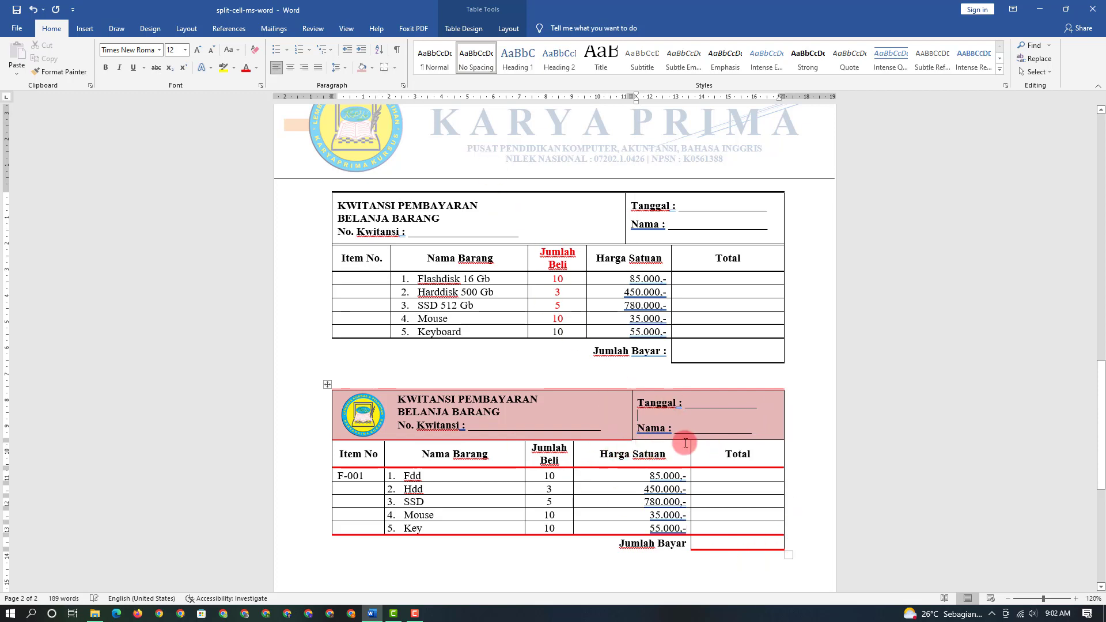
pyautogui.click(458, 29)
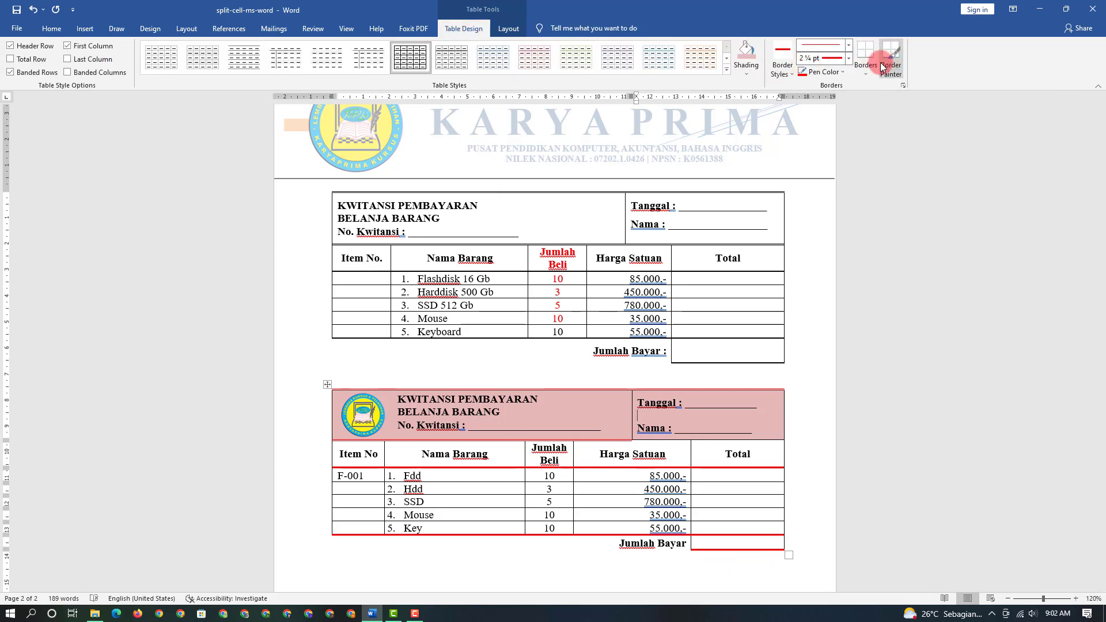
pyautogui.click(847, 58)
pyautogui.click(848, 58)
pyautogui.click(843, 46)
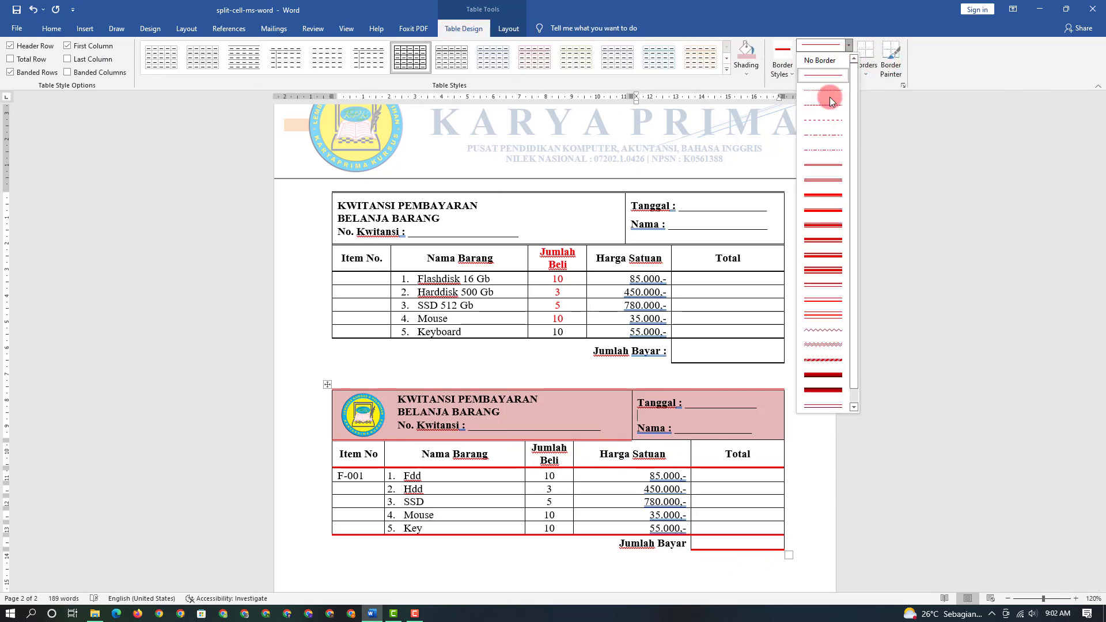
pyautogui.click(811, 165)
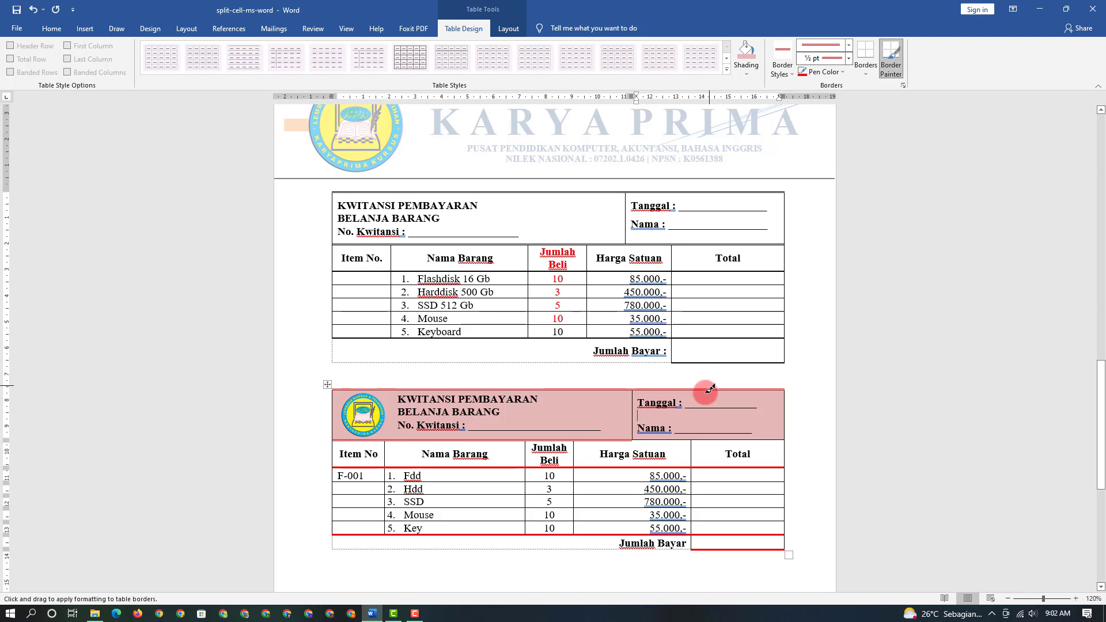
pyautogui.moveTo(710, 389); pyautogui.dragTo(643, 434)
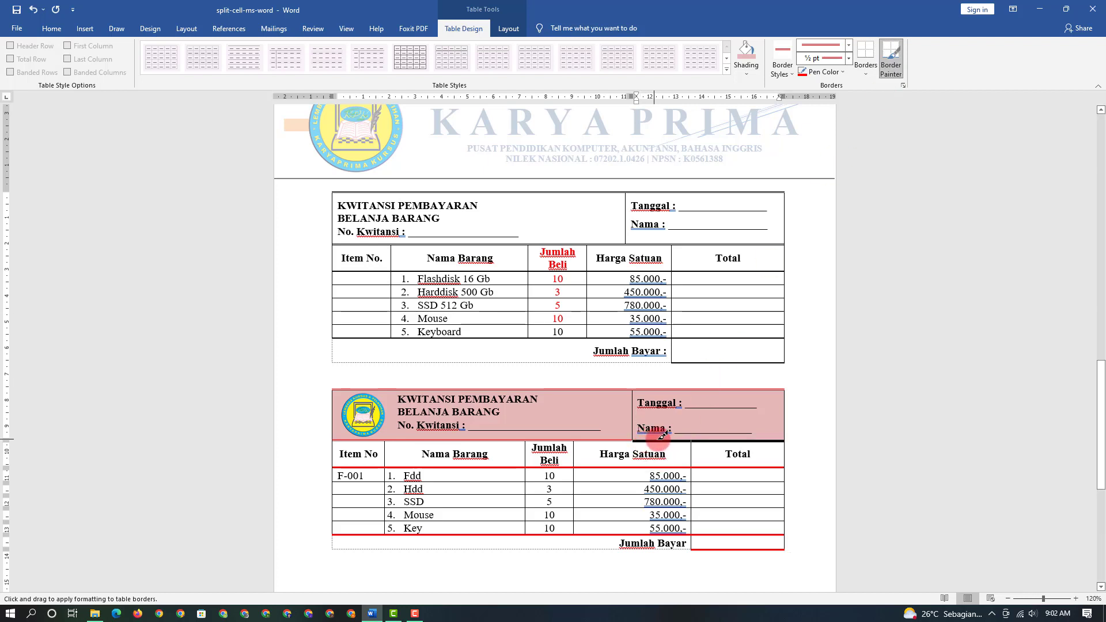
pyautogui.click(714, 429)
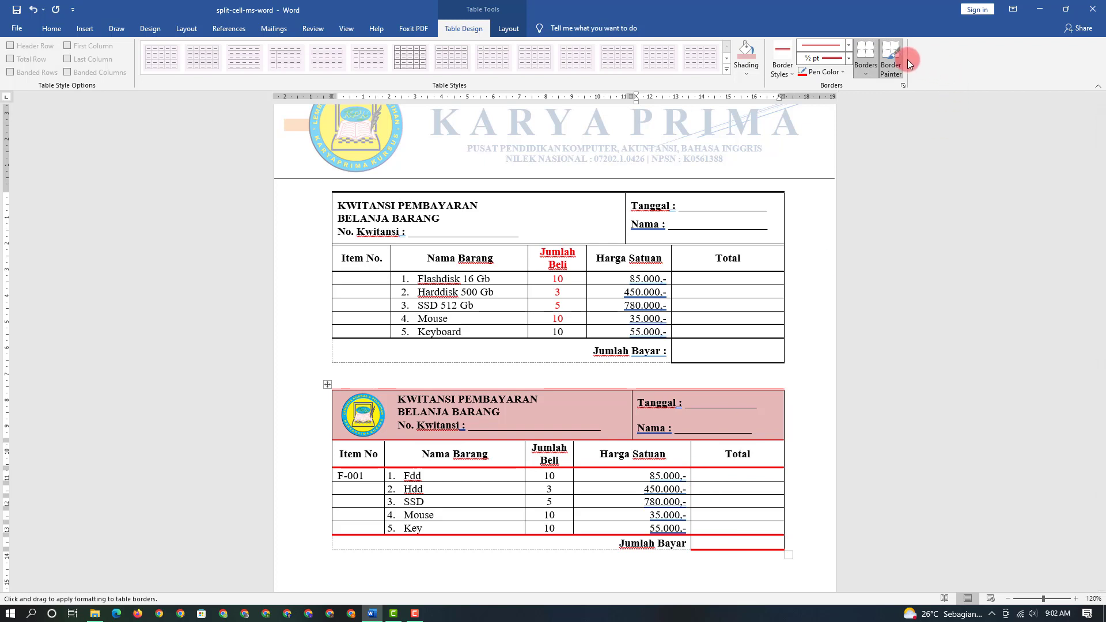
pyautogui.click(891, 58)
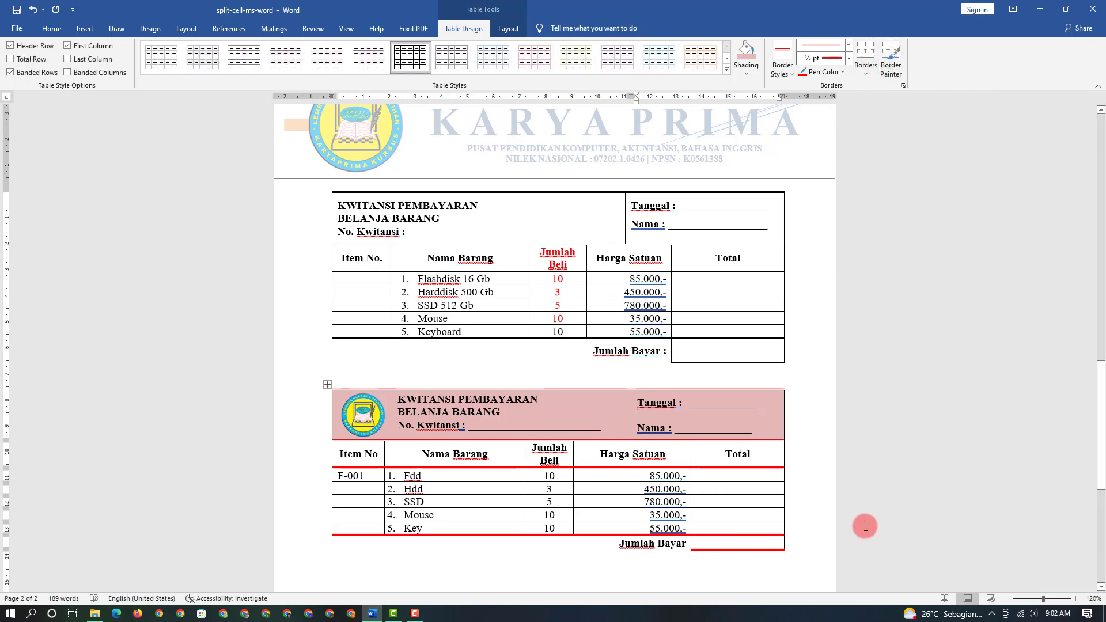